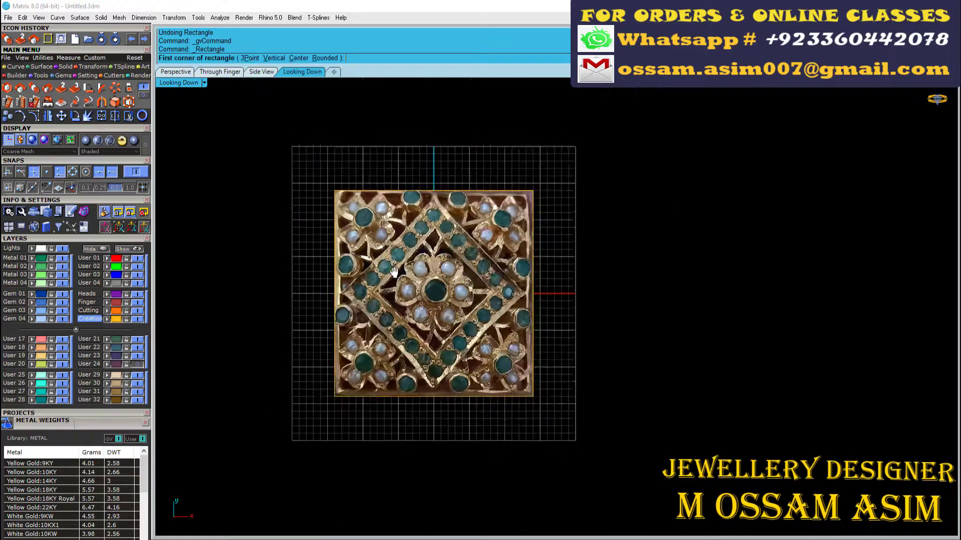
Draw a square centred on the origin inside the outer frame, and undo the accidental drag of the reference picture
scroll(391, 268, "up", 6)
type("0")
key("Return")
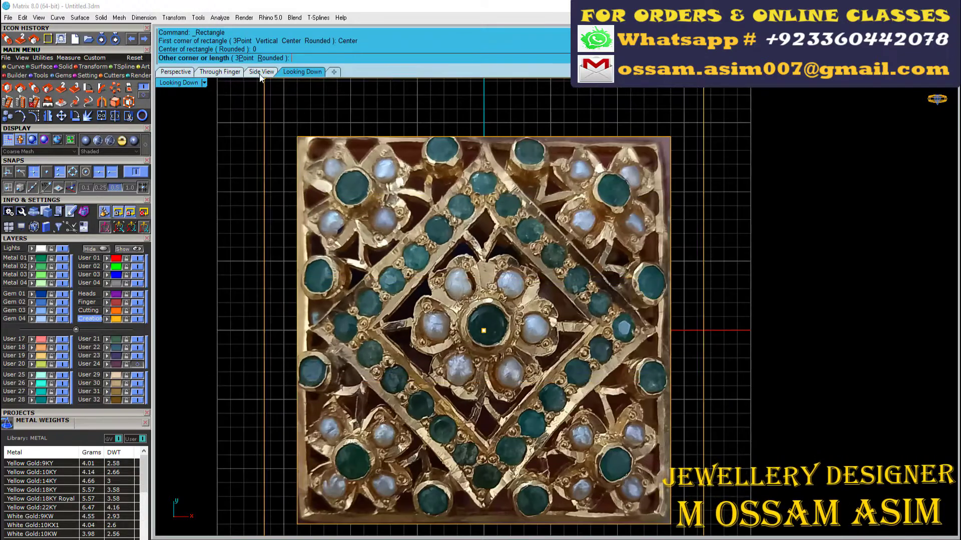
left_click(348, 216, "shift")
left_click_drag(422, 306, 392, 266)
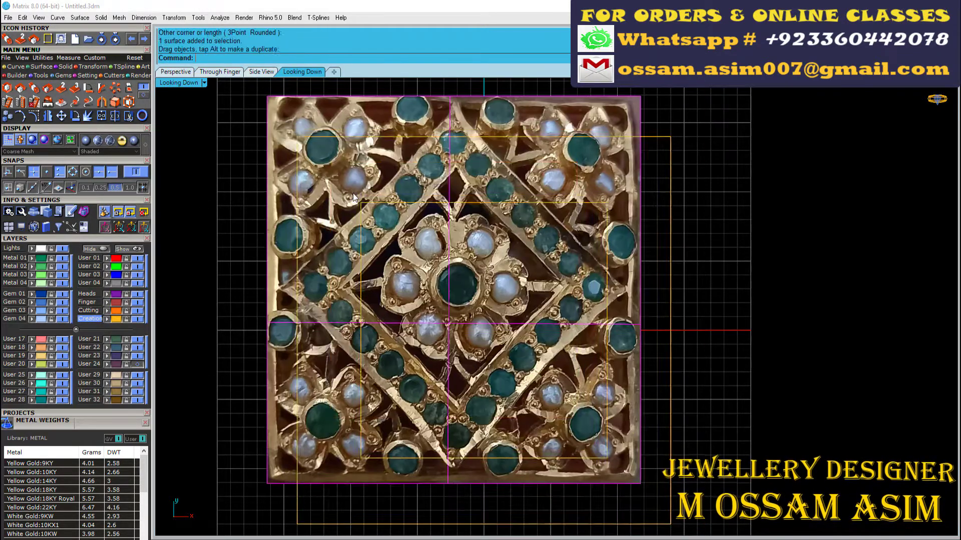
key("ctrl+z")
right_click_drag(460, 242, 425, 224)
scroll(424, 224, "down", 4)
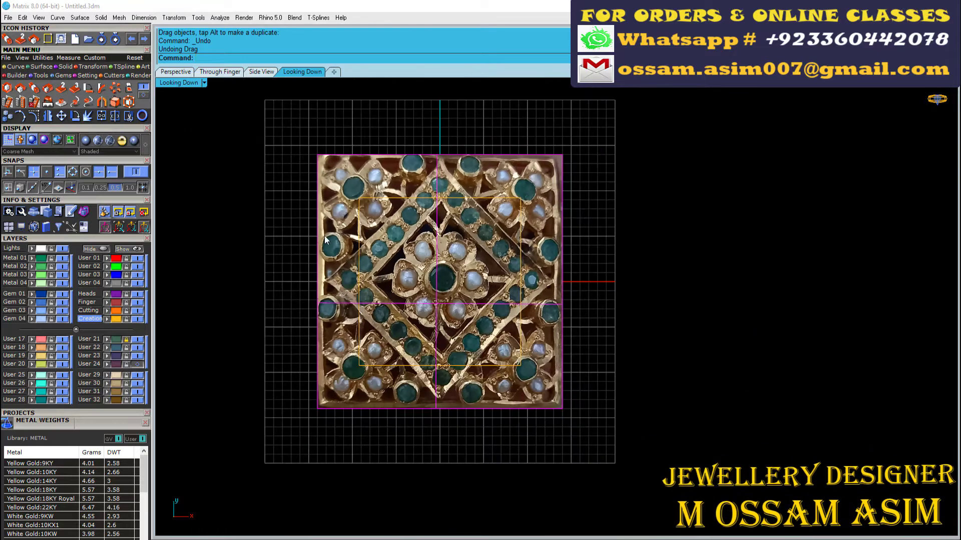
Dim the reference picture through its object properties so the curves stand out against it
right_click_drag(324, 236, 300, 271)
key("F3")
left_click(554, 151)
left_click_drag(581, 312, 644, 334)
left_click_drag(745, 120, 752, 128)
left_click(747, 133)
Rotate the inner square about the origin into a diamond matching the stone-set band in the reference picture
scroll(441, 328, "up", 8)
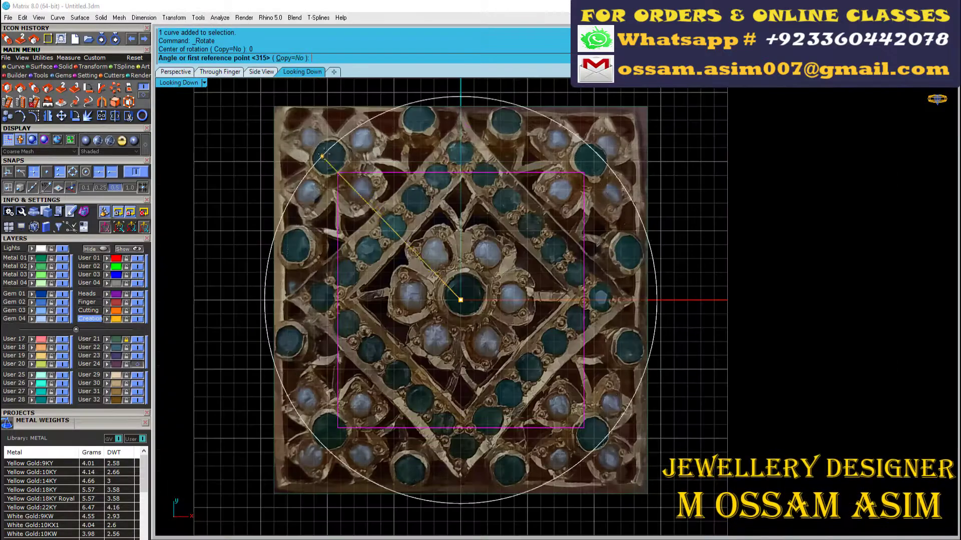
left_click(447, 228)
right_click_drag(446, 228, 446, 220)
left_click(417, 206)
right_click_drag(429, 185, 504, 208)
scroll(433, 235, "down", 2)
scroll(505, 300, "up", 6)
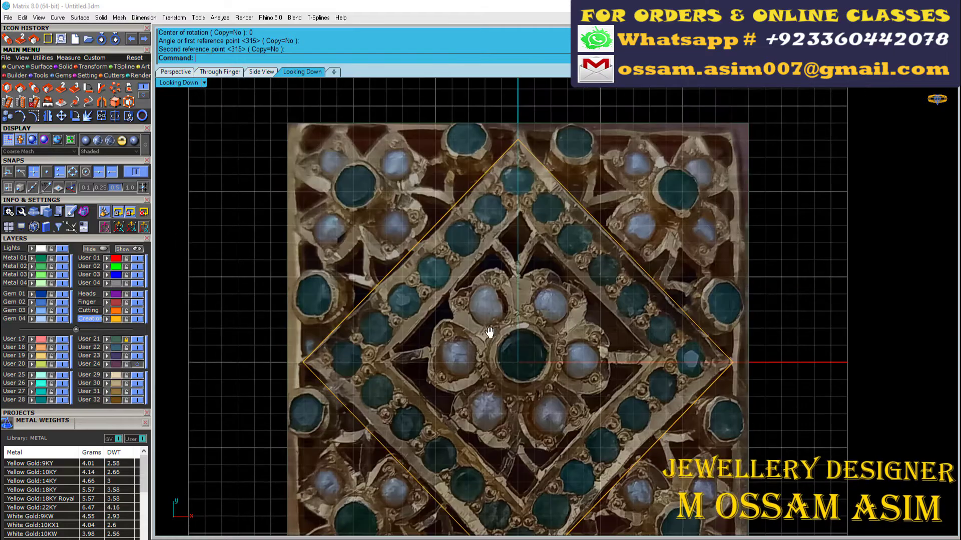
Load a 2.8 mm round diamond at the origin for the flower's central stone
scroll(513, 235, "up", 3)
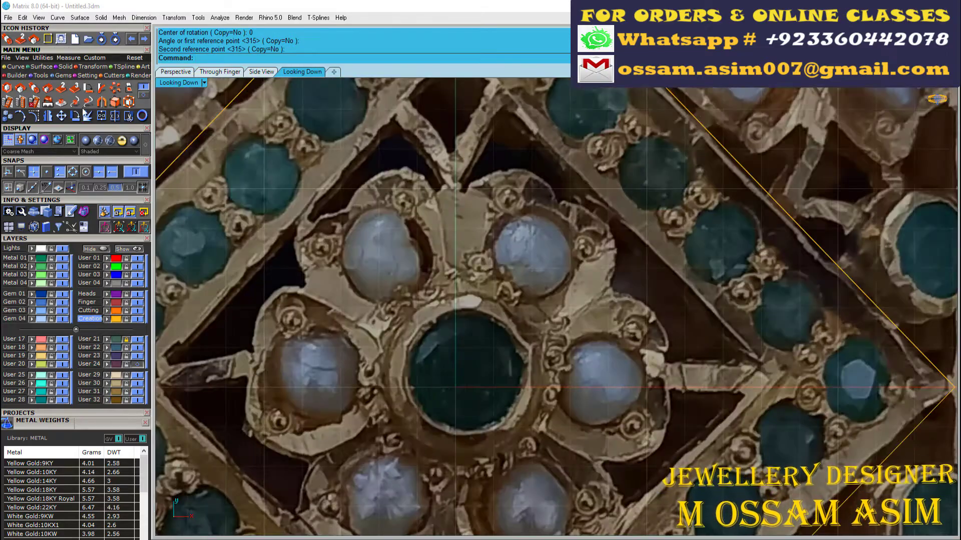
left_click(60, 76)
scroll(88, 440, "down", 4)
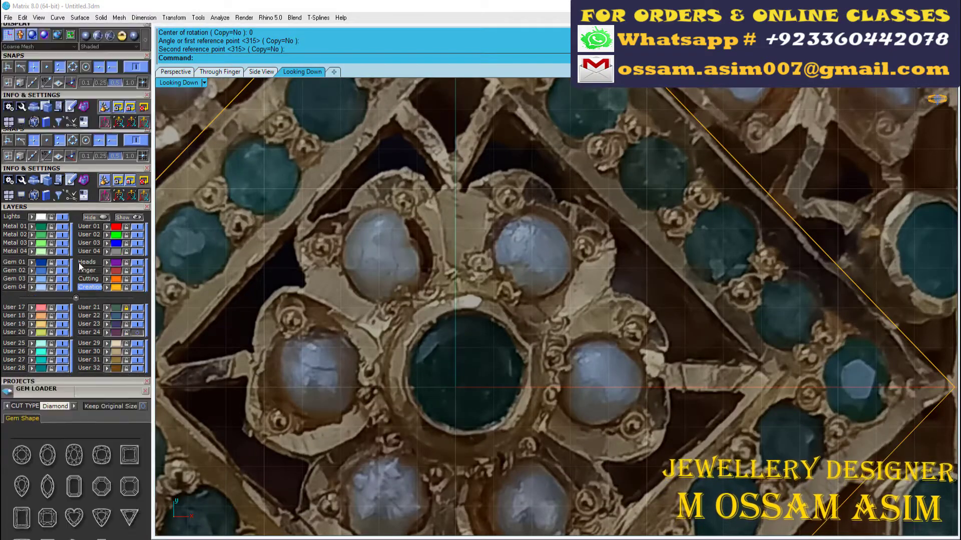
left_click(110, 361)
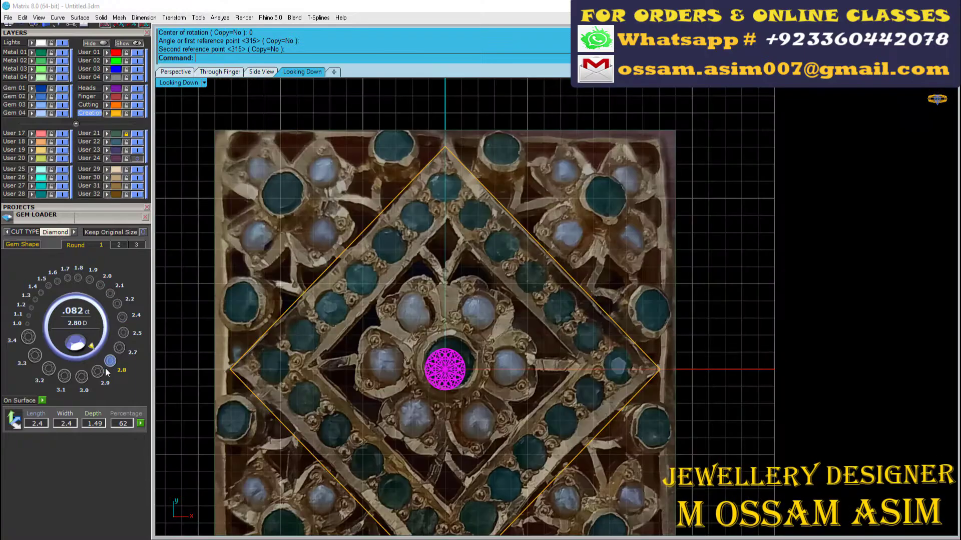
scroll(403, 305, "up", 7)
key("Escape")
Load a 4 mm heart-shaped gem and move it up so its tip meets the round stone
left_click(29, 245)
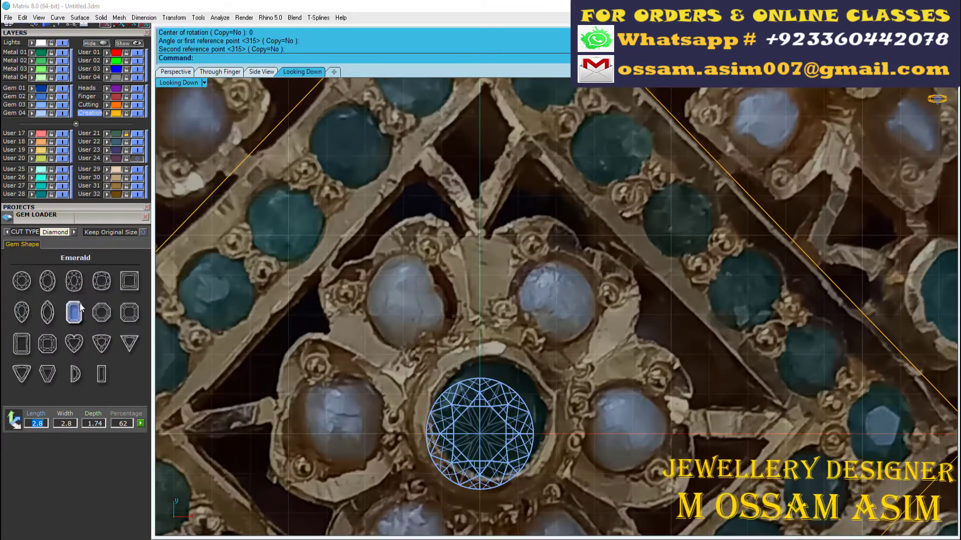
left_click(48, 345)
left_click(107, 293)
scroll(448, 338, "up", 5)
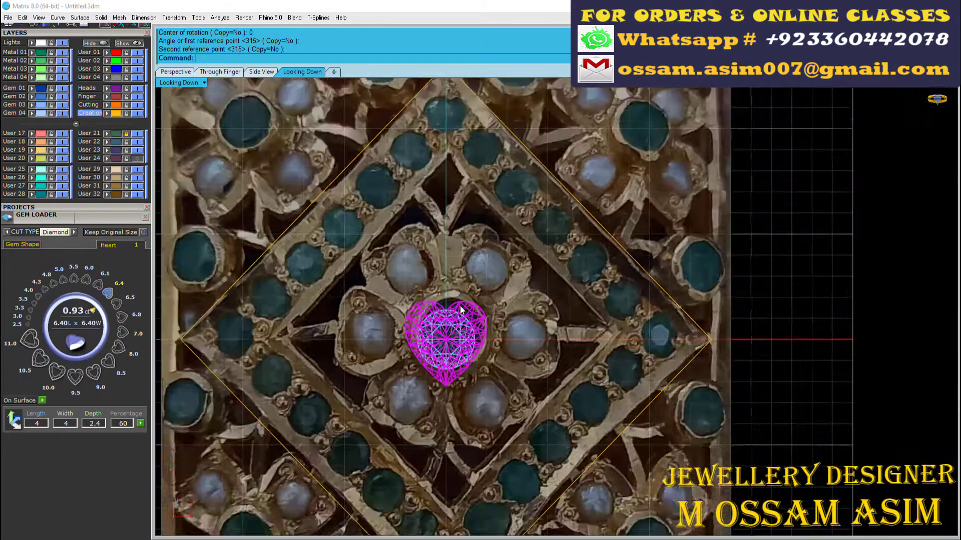
left_click_drag(450, 381, 457, 289)
scroll(458, 287, "up", 3)
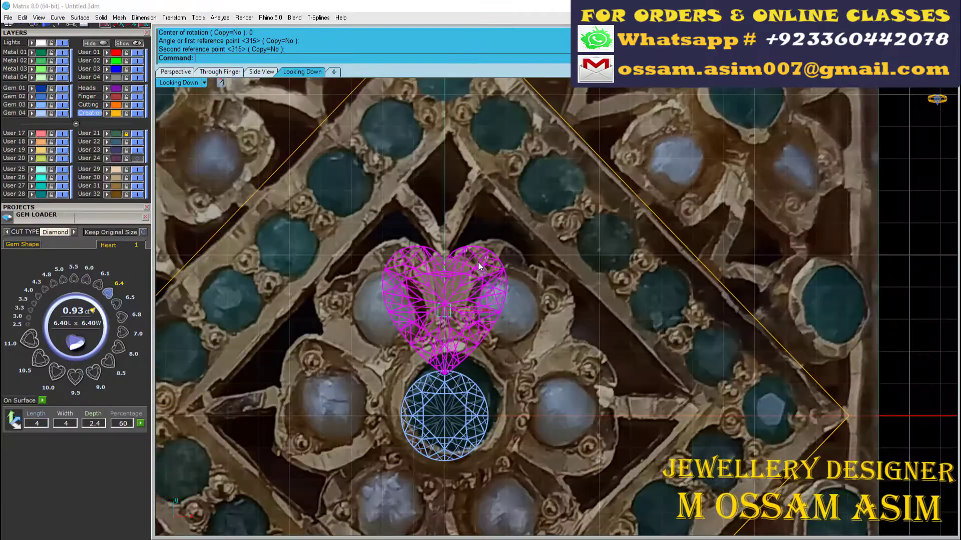
scroll(478, 263, "down", 3)
scroll(93, 217, "up", 3)
Polar-array the heart gem around the origin with 6 items over a full 360 degrees
scroll(91, 65, "up", 4)
left_click(115, 108)
scroll(450, 211, "down", 9)
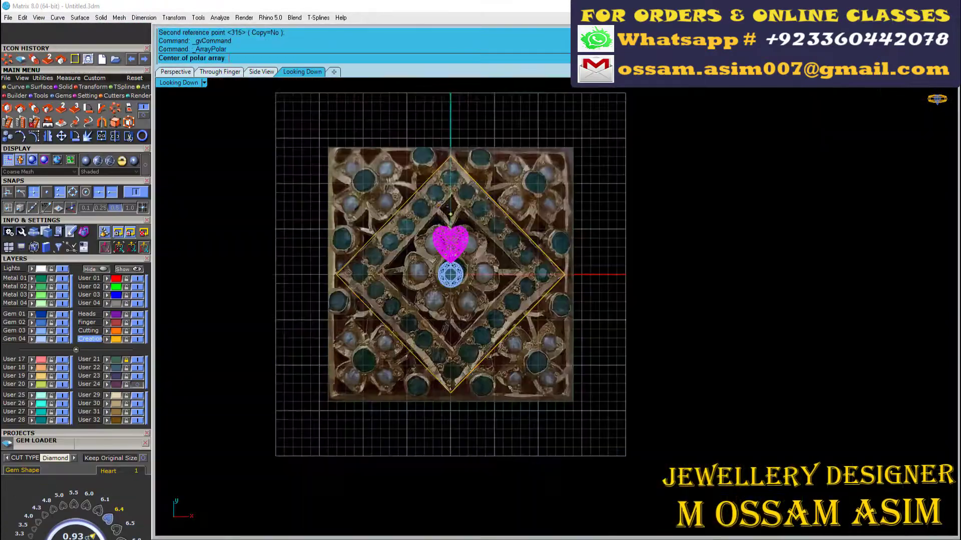
type("0")
key("Return")
type("6")
key("Return")
key("Return")
Widen the original heart gem slightly to match the petal size in the reference picture
scroll(424, 245, "up", 14)
scroll(424, 244, "up", 8)
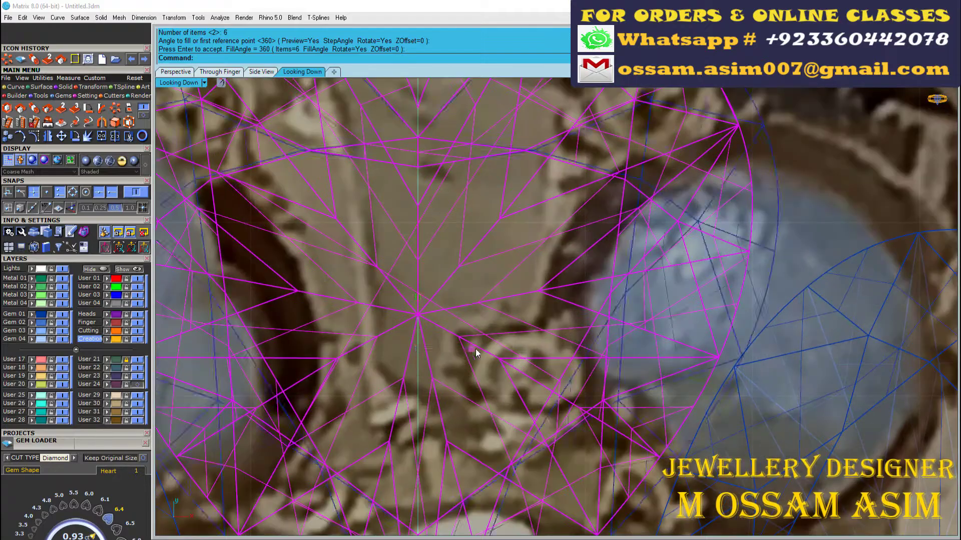
key("Return")
scroll(499, 294, "down", 6)
right_click_drag(521, 242, 515, 282)
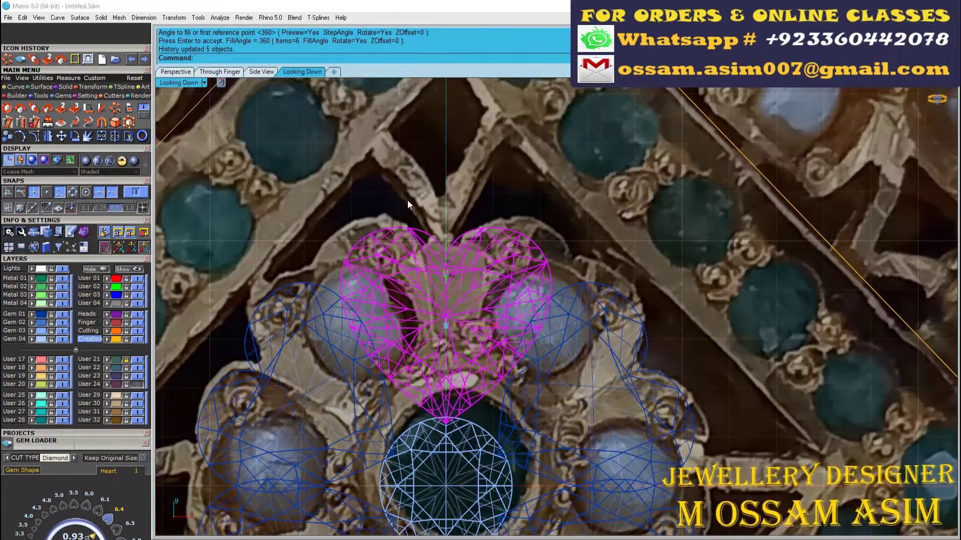
Hide the User 21 layer that holds the reference picture
scroll(408, 202, "down", 10)
right_click_drag(402, 273, 408, 221)
left_click(320, 200)
right_click_drag(331, 217, 349, 245)
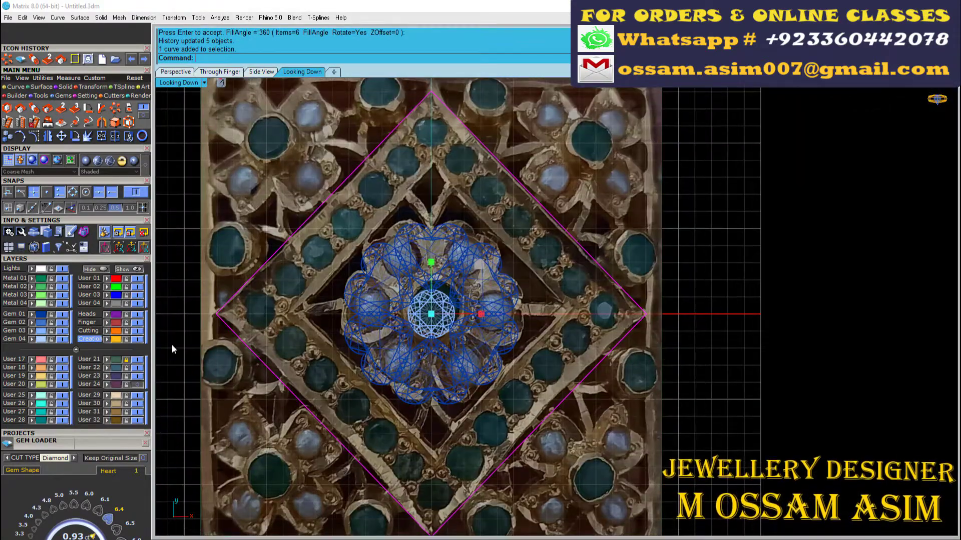
left_click(137, 359)
left_click(383, 214)
scroll(386, 215, "up", 4)
right_click_drag(390, 217, 415, 262)
Draw a straight guide line from the origin vertically up past the heart gems
left_click(15, 86)
left_click(20, 107)
scroll(353, 226, "down", 8)
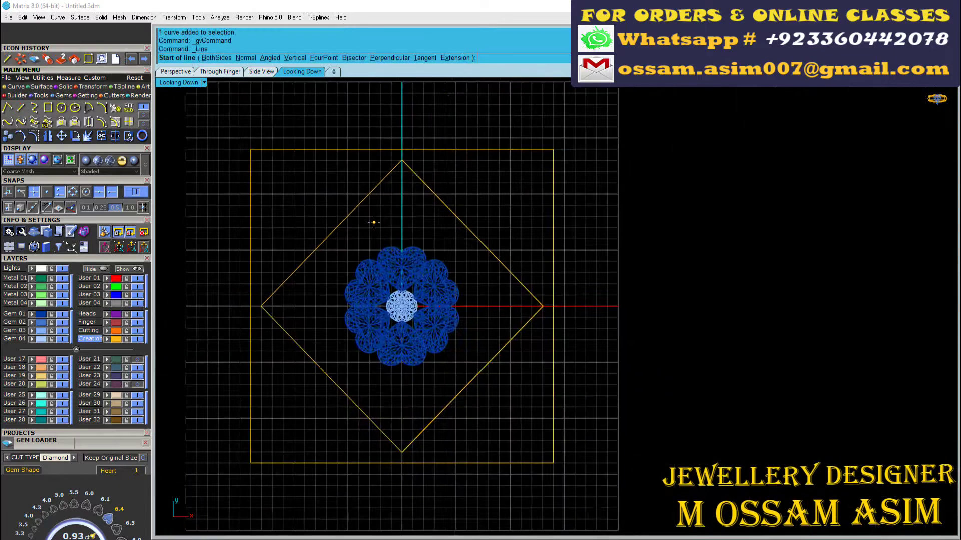
scroll(374, 222, "up", 3)
type("0")
key("Return")
Polar-array the guide line around the origin with 12 items over 360 degrees
left_click(95, 87)
left_click(115, 108)
scroll(384, 223, "down", 6)
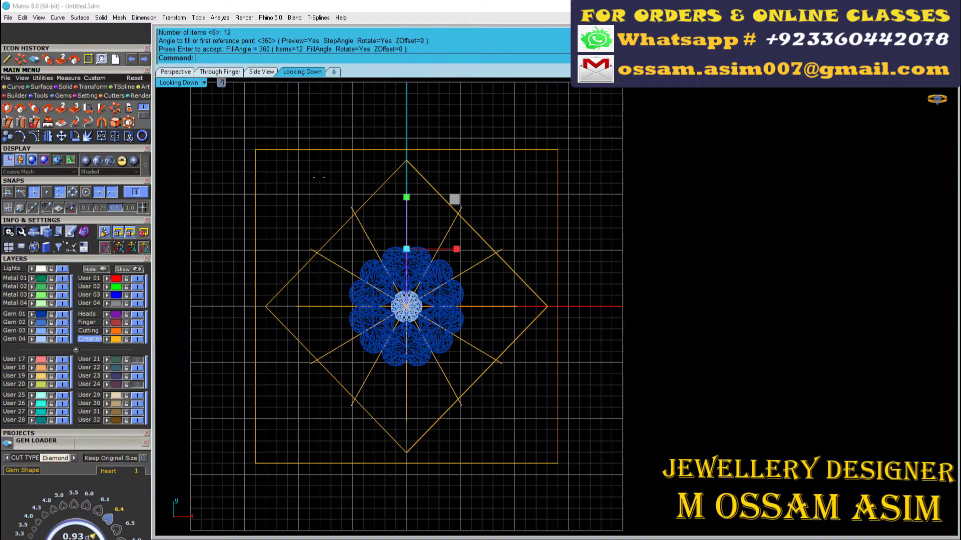
Rotate the original heart gem about the origin from the vertical guide line onto the neighbouring one
scroll(389, 244, "up", 16)
left_click(429, 285)
key("ctrl+r")
scroll(428, 285, "down", 16)
type("0")
key("Return")
left_click(454, 223)
left_click(584, 204)
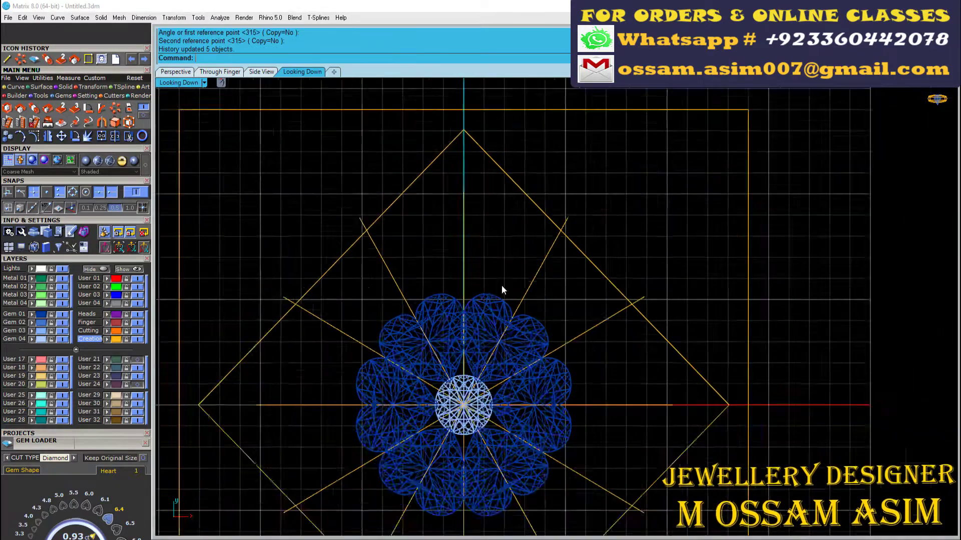
Show the User 21 reference picture layer again and compare the rotated heart gems with the pictured petals
scroll(501, 286, "down", 4)
left_click(137, 360)
scroll(422, 292, "up", 10)
scroll(467, 212, "down", 1)
right_click_drag(468, 211, 456, 284)
scroll(578, 203, "down", 4)
right_click_drag(578, 203, 518, 250)
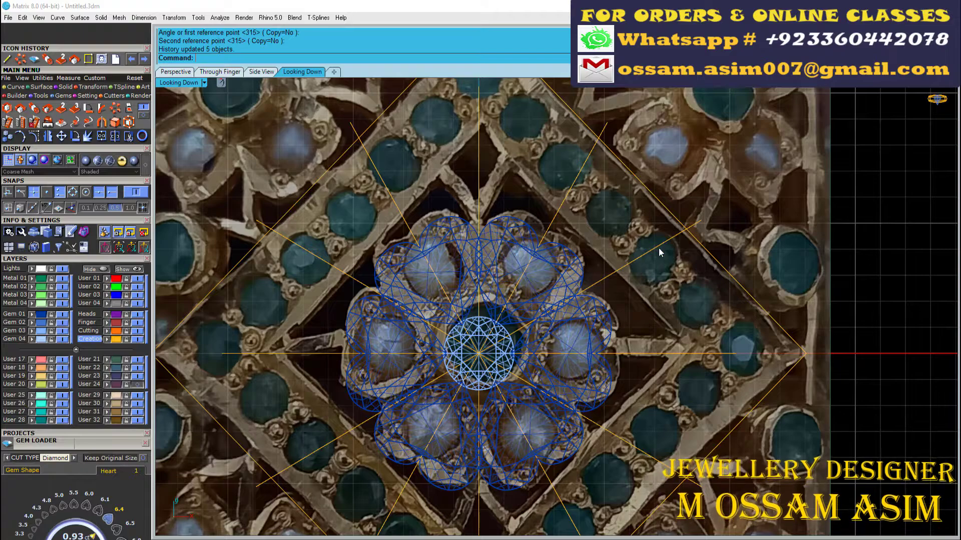
scroll(575, 172, "up", 5)
scroll(566, 172, "down", 4)
scroll(524, 202, "up", 2)
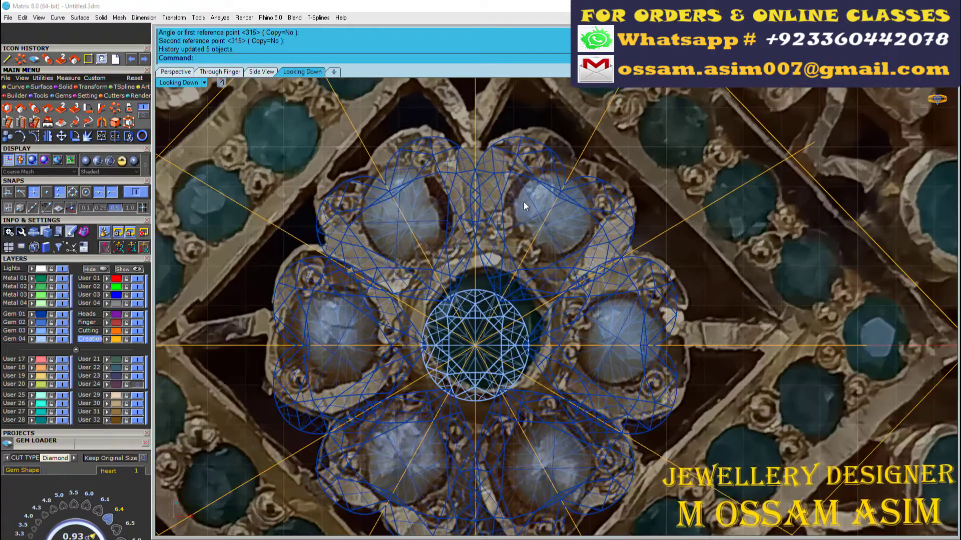
Move the original heart gem along its guide line to fit the petal in the reference picture
left_click(544, 184)
left_click(584, 216)
scroll(575, 135, "up", 5)
key("m")
scroll(589, 188, "up", 2)
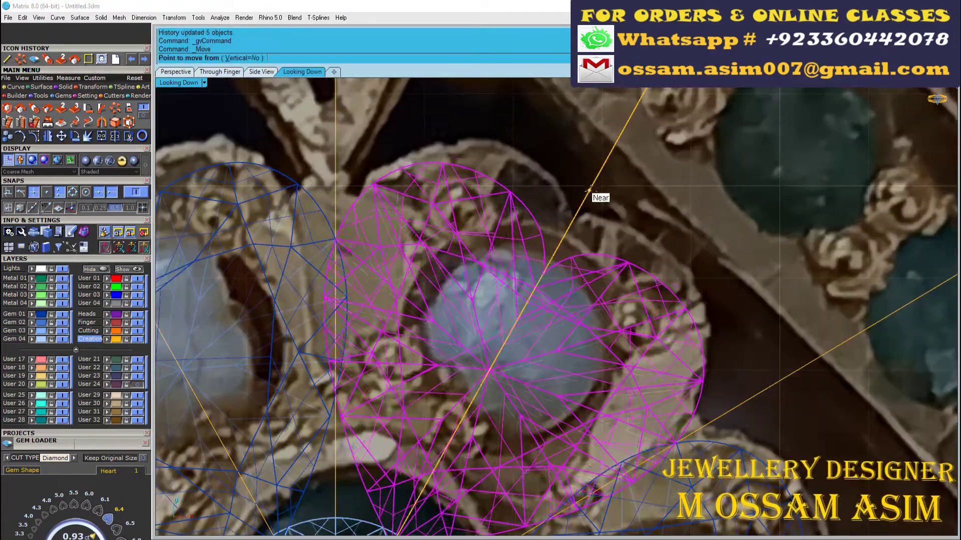
scroll(597, 185, "down", 5)
scroll(614, 259, "up", 6)
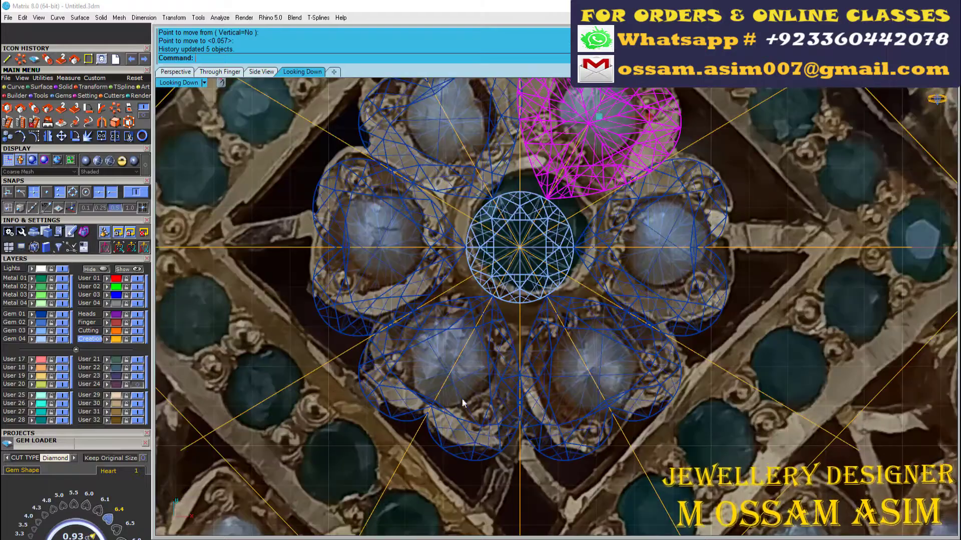
scroll(615, 259, "down", 4)
scroll(656, 260, "up", 4)
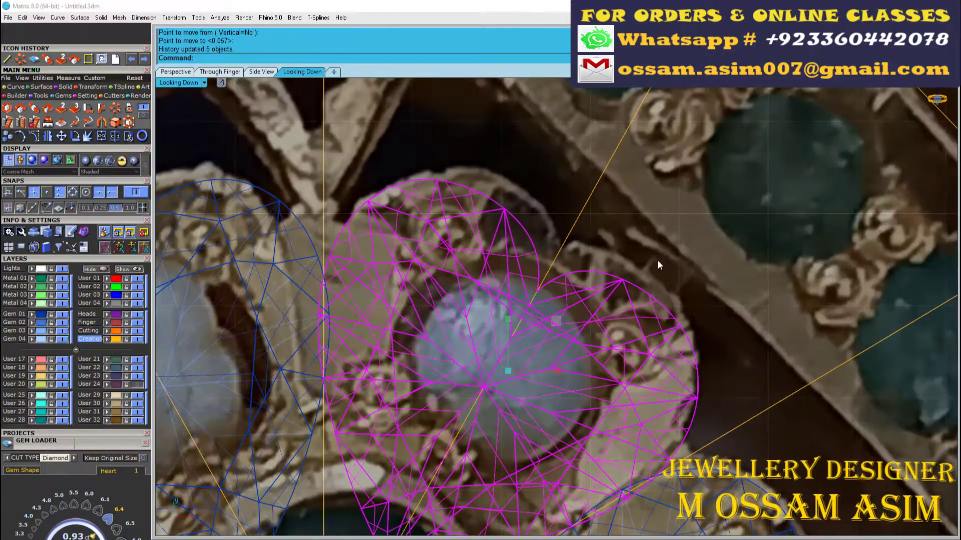
Check the heart gems' fit on the reference flower and turn on the shaded display
scroll(657, 260, "down", 6)
scroll(340, 255, "up", 3)
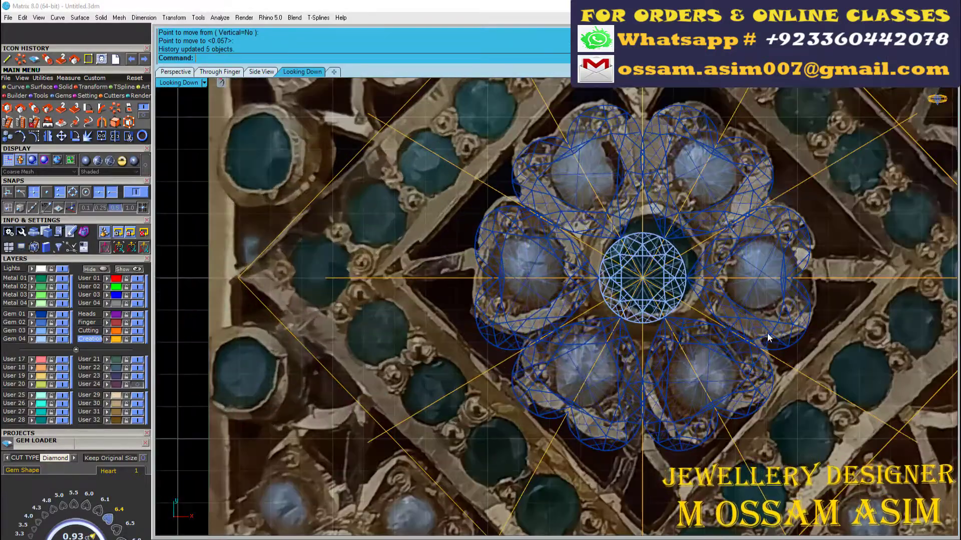
scroll(769, 338, "down", 2)
scroll(751, 320, "up", 3)
scroll(350, 310, "down", 6)
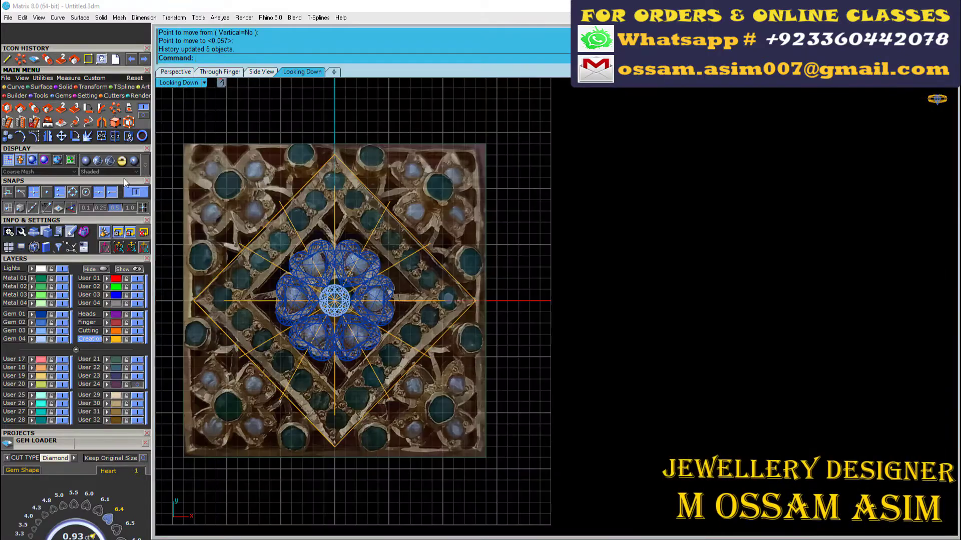
left_click(85, 161)
scroll(507, 229, "down", 2)
Lock the User 21 picture layer and create outline curves of the six heart gems with Gem Profile
left_click_drag(571, 199, 380, 265)
scroll(378, 262, "up", 6)
left_click(127, 360)
scroll(336, 338, "down", 10)
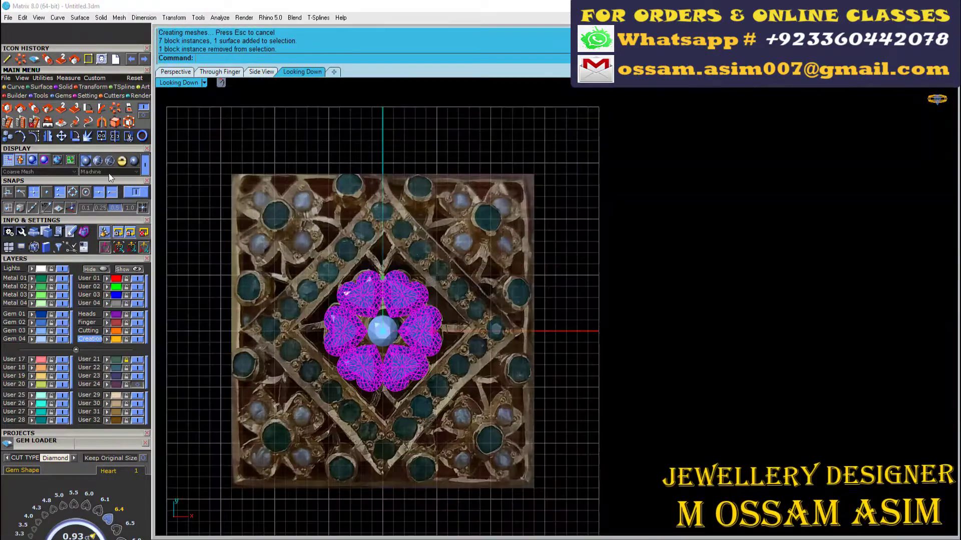
left_click(97, 160)
right_click_drag(390, 286, 426, 268)
right_click(415, 254)
left_click(440, 404)
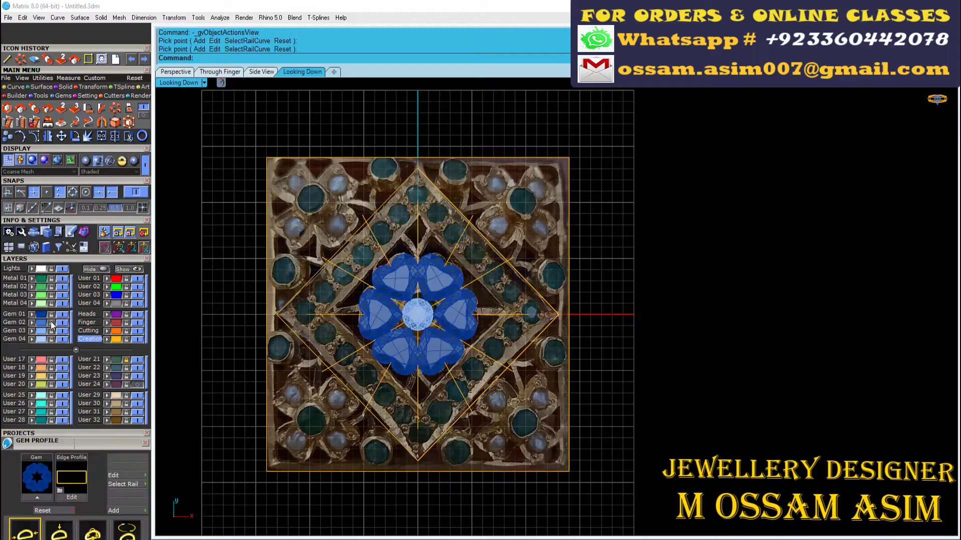
Hide the Gem 01 layer and group the six heart outline curves without the central round stone
scroll(472, 340, "up", 5)
scroll(456, 344, "up", 9)
left_click(423, 340, "ctrl")
scroll(431, 371, "down", 11)
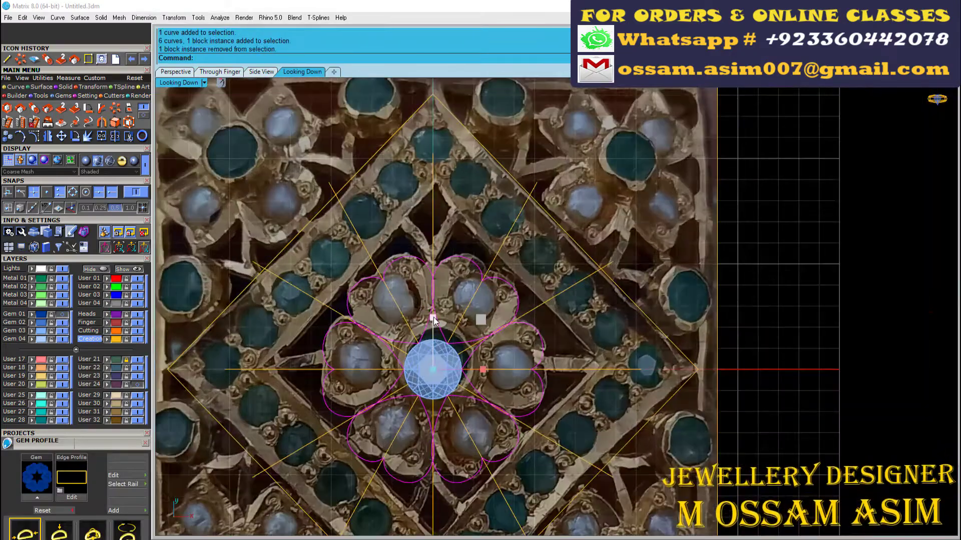
key("ctrl+g")
Draw a sphere centred on the origin, slightly wider than the flower outline
right_click_drag(324, 251, 378, 203)
scroll(427, 284, "up", 8)
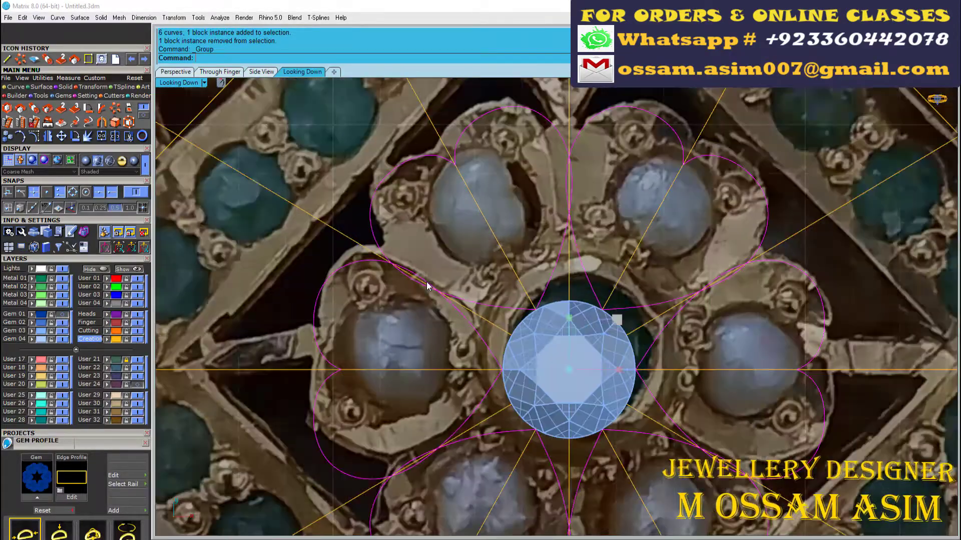
left_click(428, 284)
right_click_drag(428, 284, 465, 309)
scroll(338, 290, "down", 6)
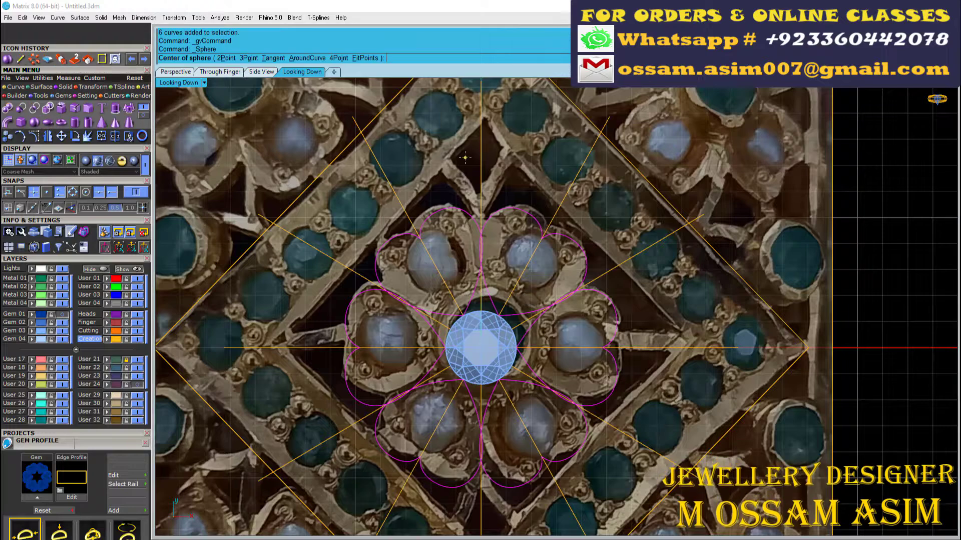
scroll(463, 159, "down", 8)
type("0")
key("Return")
scroll(453, 163, "up", 6)
left_click(453, 147)
Flatten the sphere vertically in the Through Finger view, and undo the accidental drag in Looking Down
left_click(216, 73)
scroll(278, 163, "down", 4)
left_click_drag(458, 206, 465, 238)
scroll(463, 241, "up", 5)
left_click(300, 72)
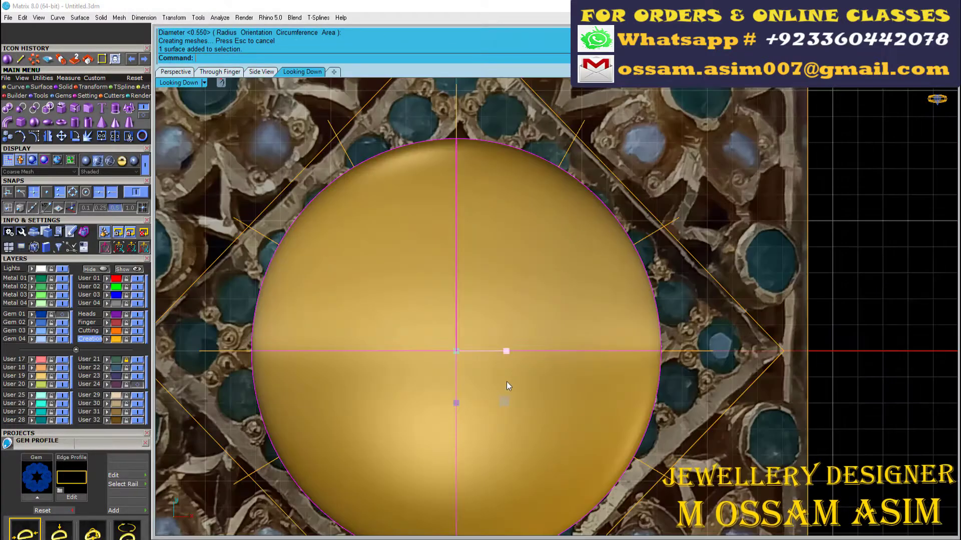
key("ctrl+z")
Trim the flattened sphere outside the flower outline and delete its lower remaining surface
scroll(355, 233, "up", 3)
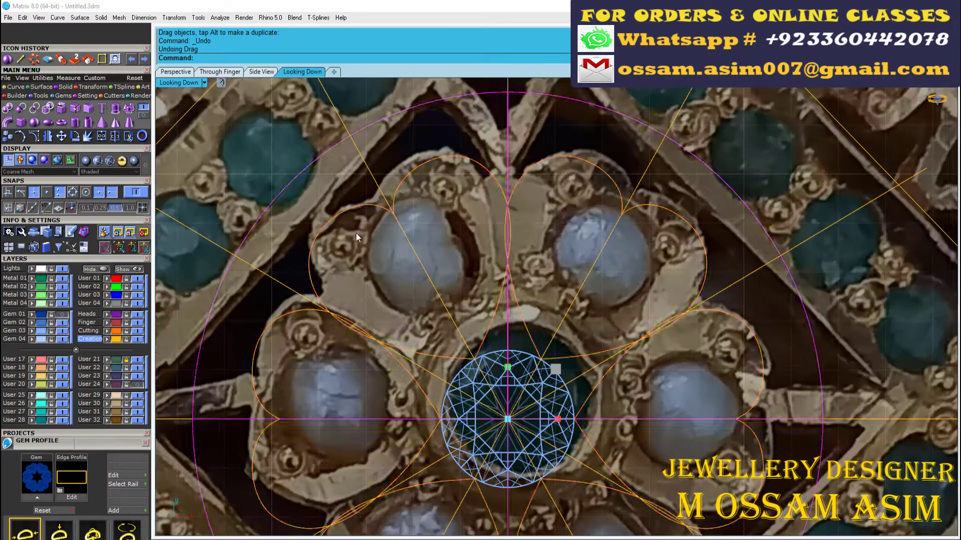
scroll(302, 158, "down", 5)
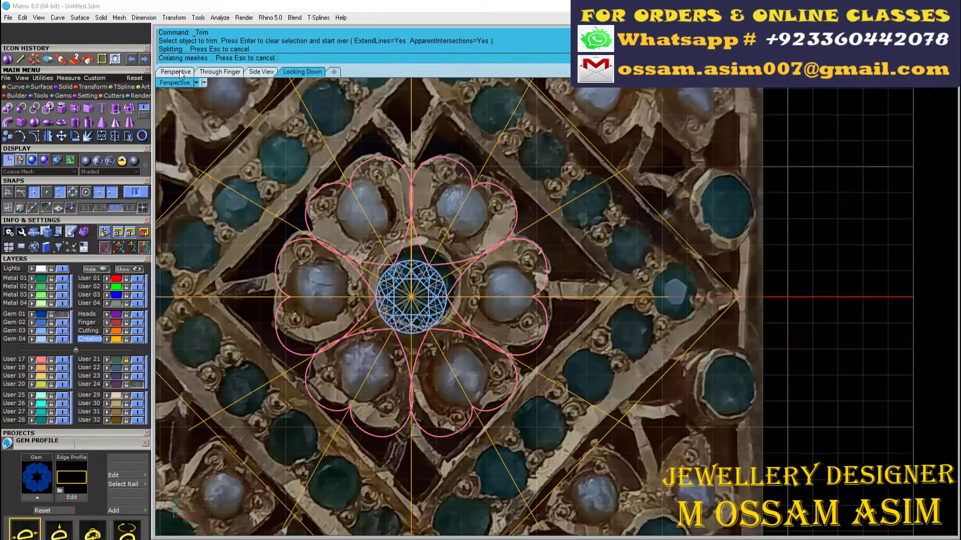
left_click(175, 71)
key("Return")
right_click_drag(530, 399, 567, 280)
left_click(567, 220)
key("Delete")
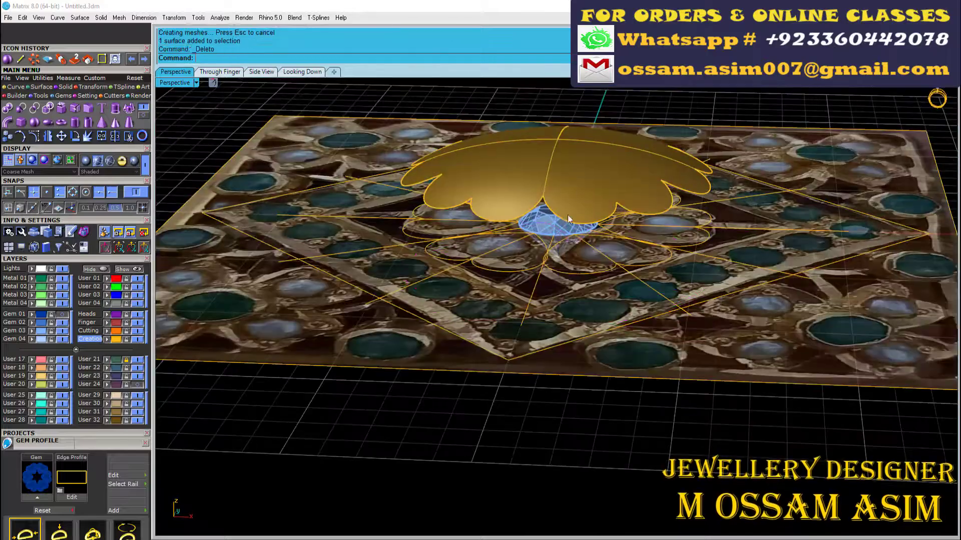
Project the horizontal construction line onto the flower-shaped dome surface from the Looking Down view
left_click(567, 205)
right_click_drag(568, 205, 583, 246)
scroll(529, 268, "down", 7)
scroll(529, 268, "up", 5)
right_click_drag(529, 269, 398, 202)
left_click(302, 72)
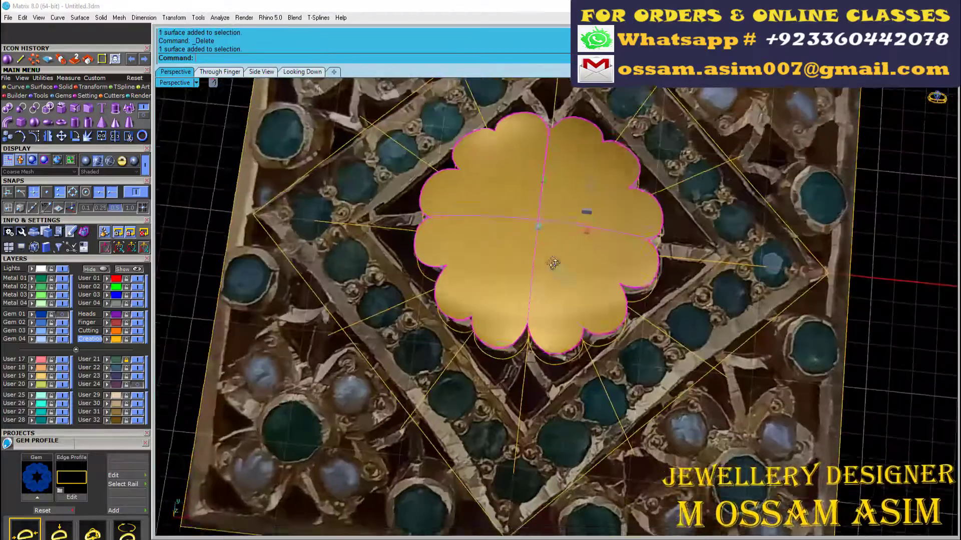
scroll(412, 193, "up", 8)
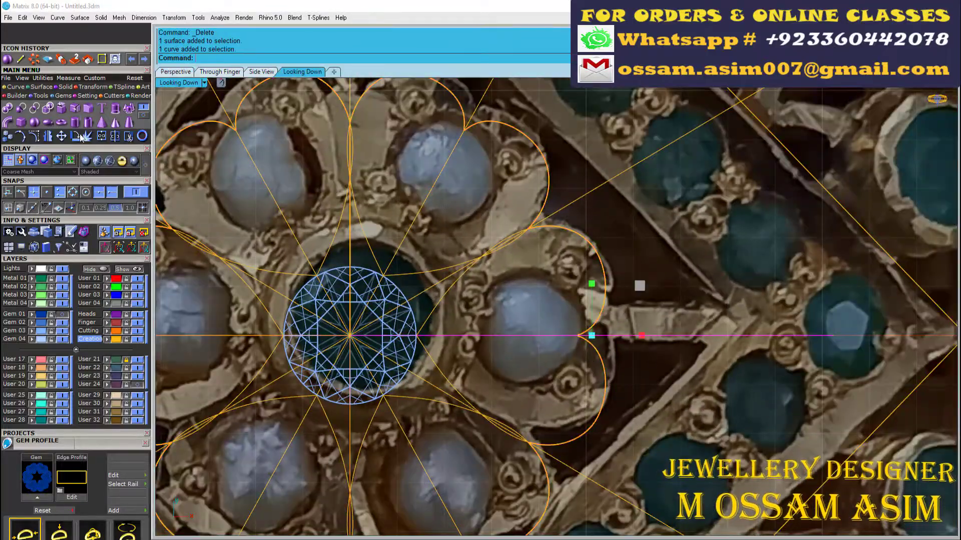
left_click(175, 71)
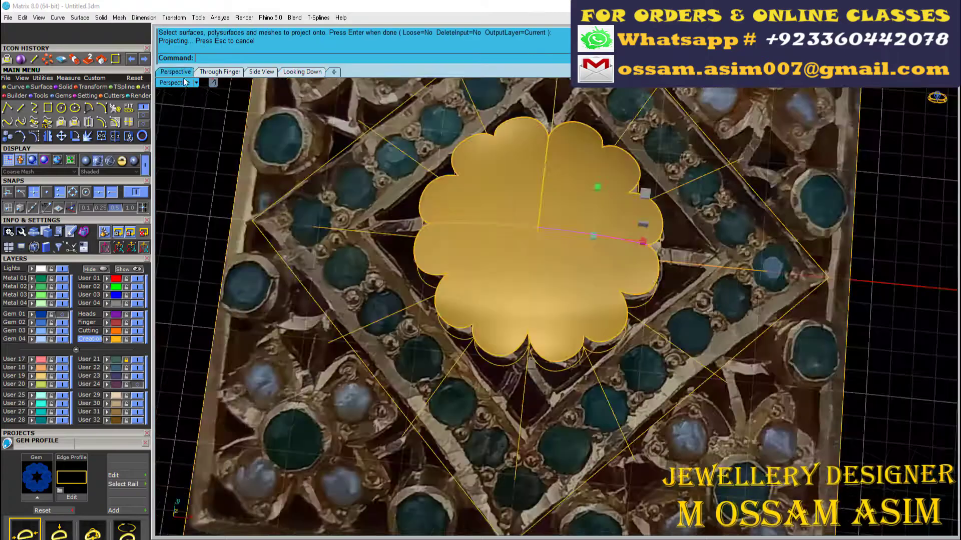
Assign the flower-shaped dome surface to the User 03 layer
right_click_drag(580, 235, 500, 210)
left_click(500, 210)
left_click(106, 295)
left_click(496, 317)
right_click_drag(497, 316, 750, 350)
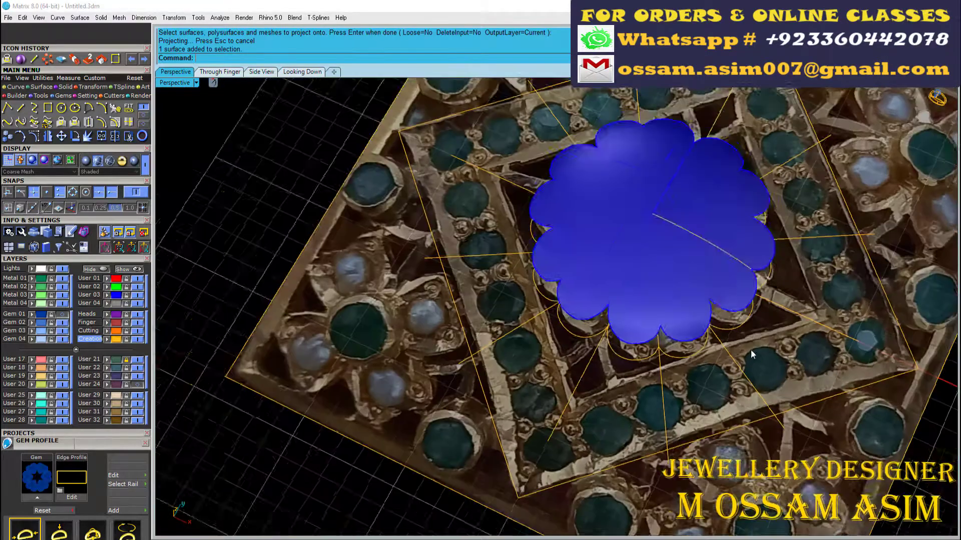
Rebuild the curve projected on the flower dome with 6 points and degree 3, deleting the input
scroll(728, 270, "up", 8)
right_click_drag(731, 214, 511, 223)
left_click(494, 227)
scroll(493, 227, "down", 7)
left_click(114, 108)
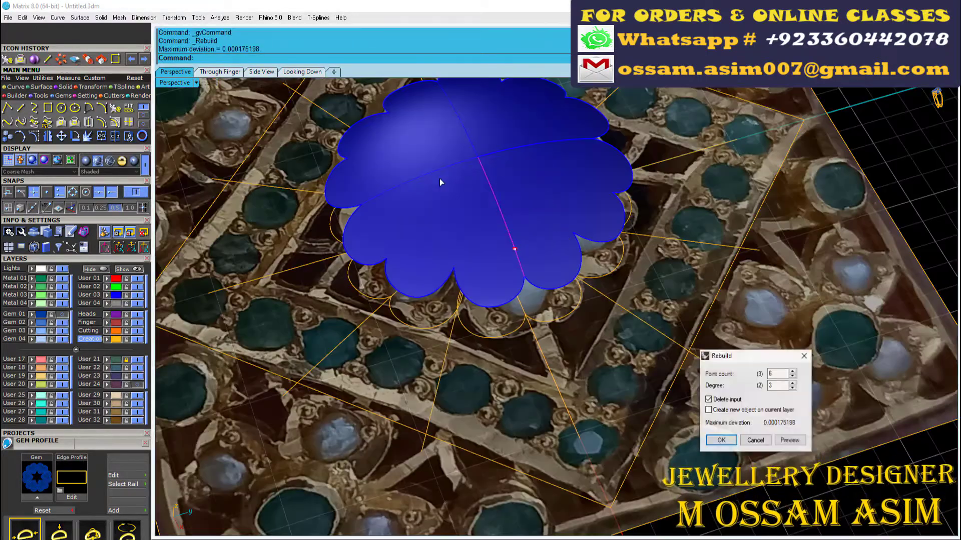
left_click(720, 441)
Place a single round gem on the rebuilt curve with Gem on Curve, over the stone of the petal on the positive X axis
scroll(466, 255, "up", 6)
right_click_drag(426, 245, 491, 207)
key("F6")
left_click(521, 229)
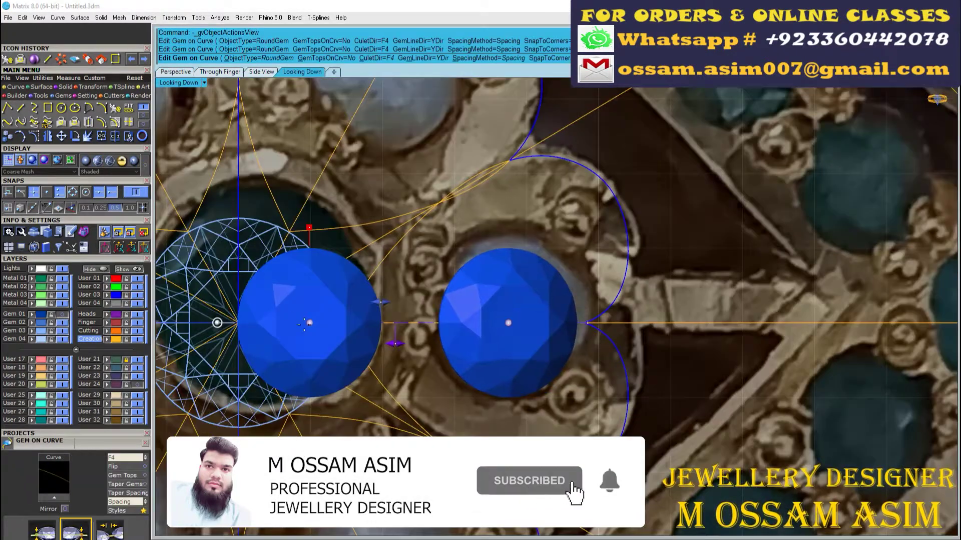
left_click_drag(304, 325, 490, 324)
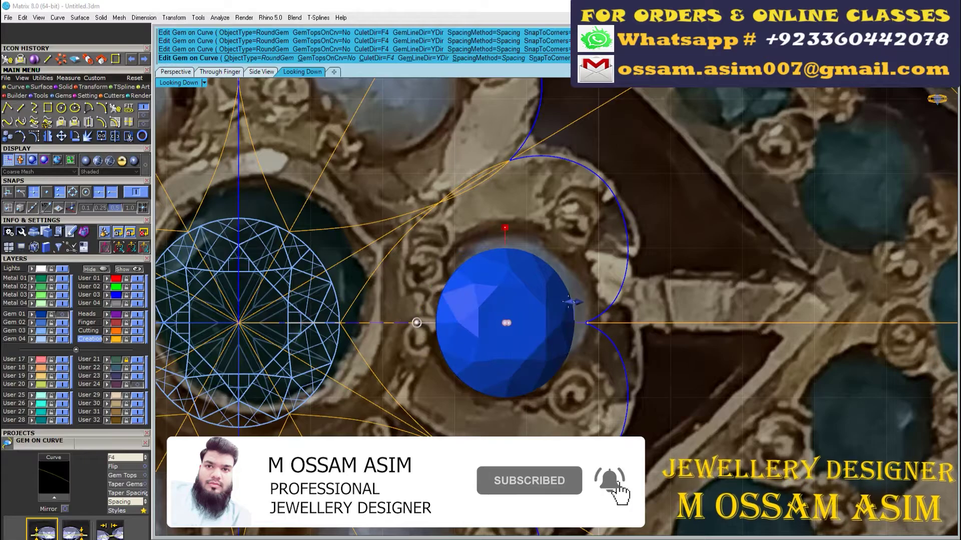
right_click(579, 302)
Polar array the petal gem around the flower's centre with 6 items over 360 degrees
scroll(448, 270, "down", 2)
left_click(453, 265)
scroll(483, 335, "down", 6)
left_click(94, 89)
left_click(115, 108)
scroll(560, 248, "down", 6)
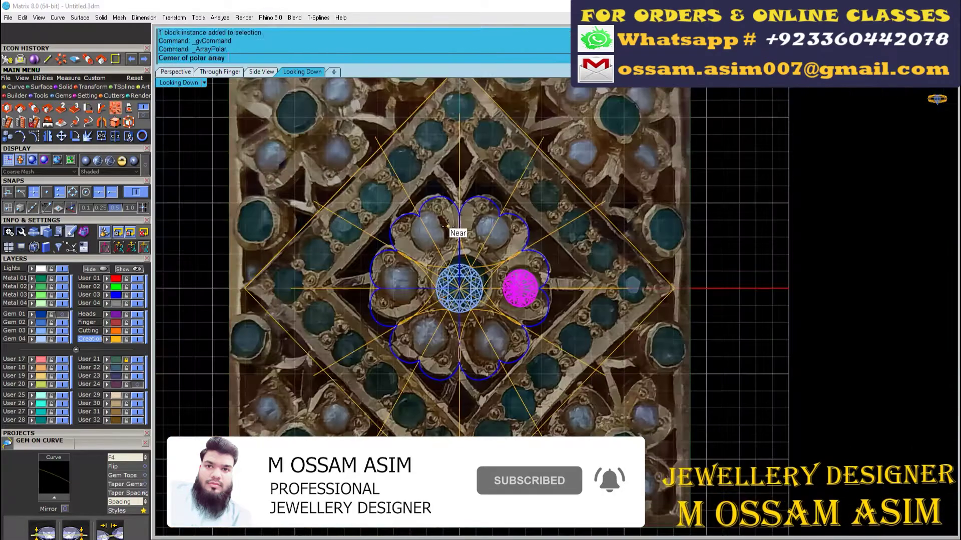
type("6")
key("Return")
key("Return")
key("Return")
Offset the diamond outline inward through a point on the inner edge of the frame's stone border
scroll(511, 350, "up", 5)
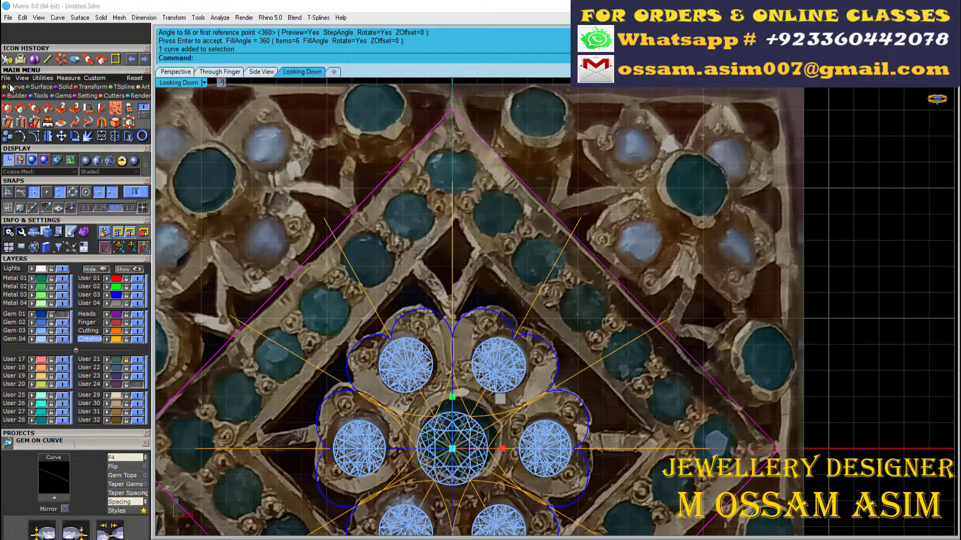
left_click(12, 88)
left_click(101, 108)
scroll(553, 206, "up", 10)
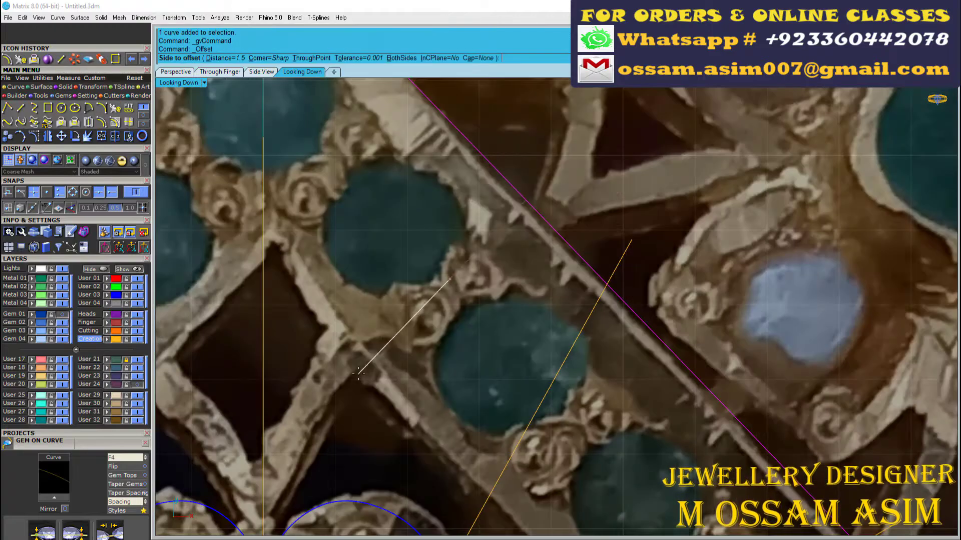
scroll(442, 228, "down", 10)
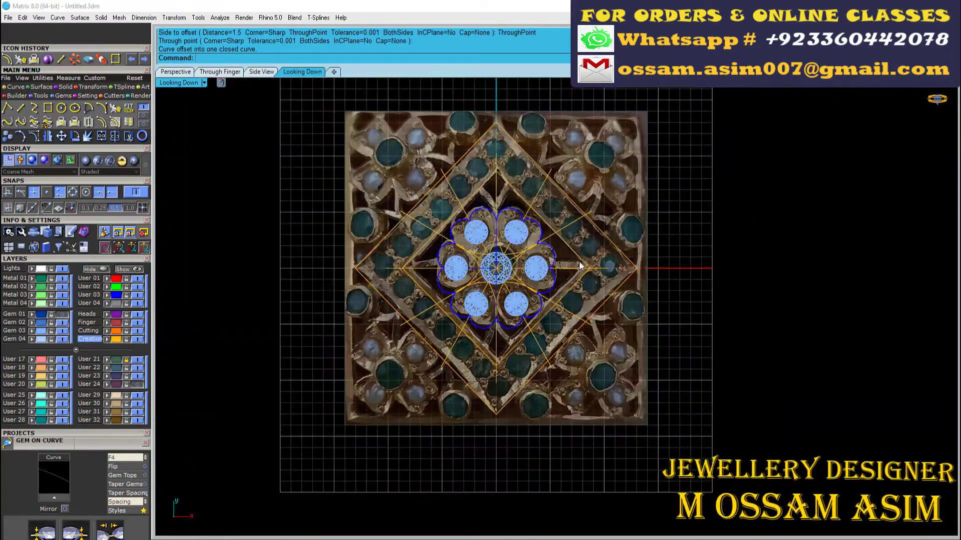
Draw a large sphere centred on the origin in the Through Finger view, wide enough to cover the diamond outlines
scroll(476, 241, "up", 3)
scroll(476, 241, "down", 5)
scroll(450, 270, "up", 3)
right_click_drag(476, 241, 438, 286)
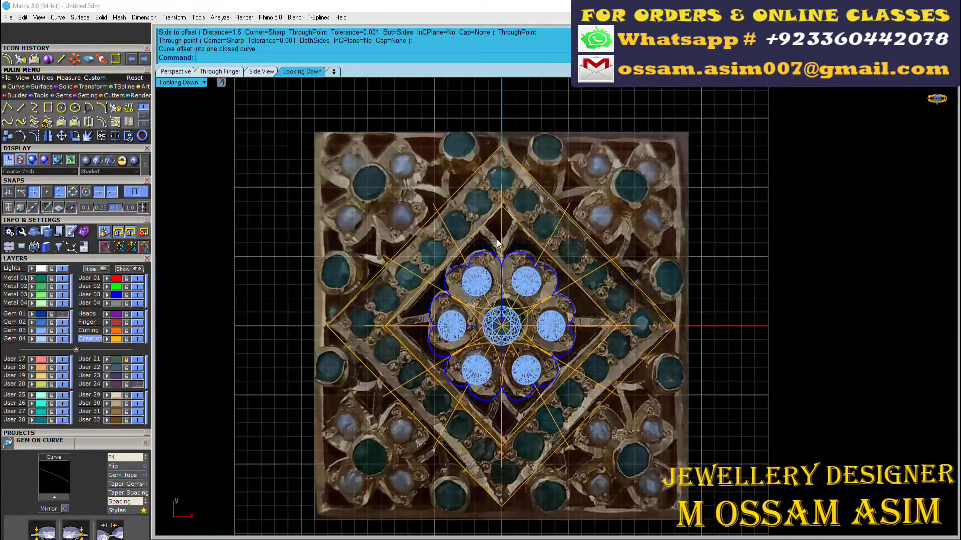
left_click(219, 72)
left_click(48, 58)
scroll(363, 176, "down", 5)
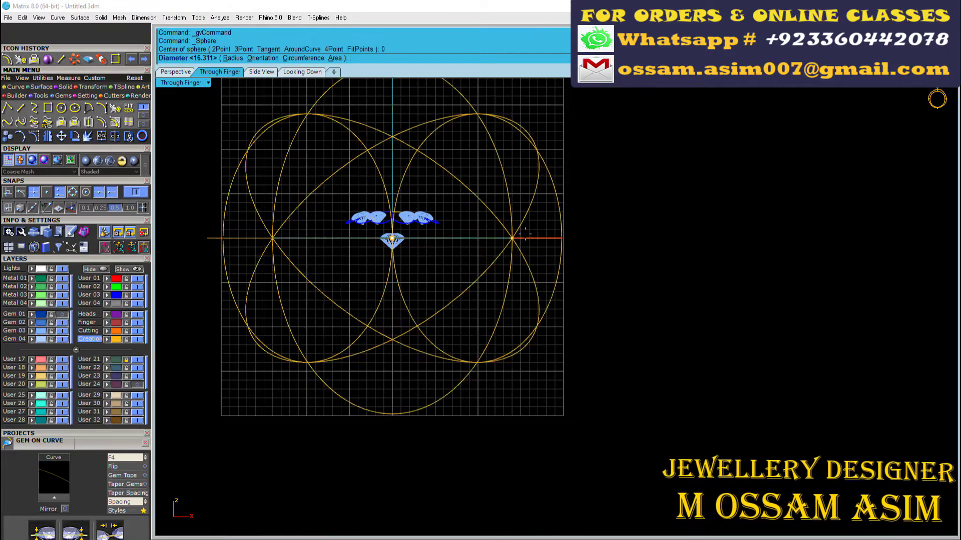
left_click_drag(391, 223, 390, 222)
Trim the large sphere to the band between the two diamond outlines and delete its lower surface
left_click(302, 72)
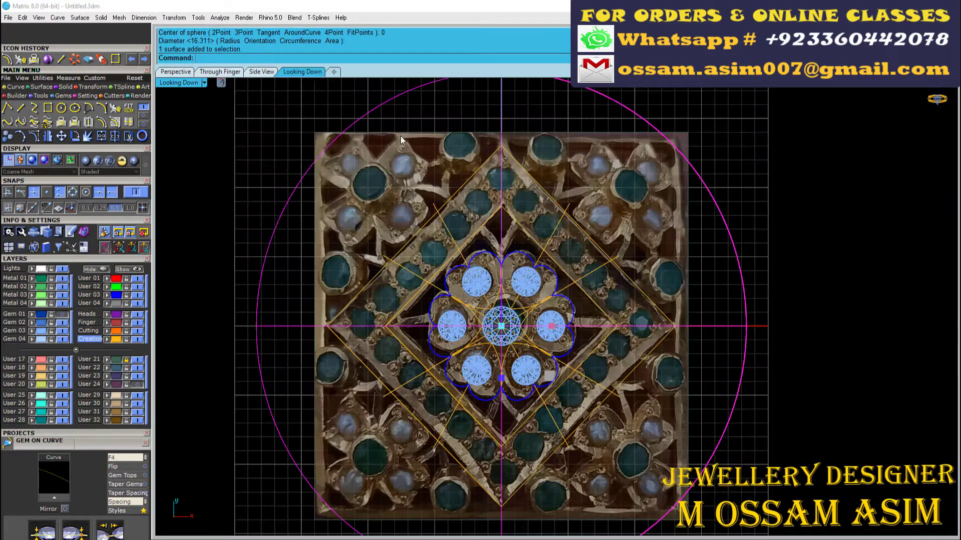
right_click_drag(493, 143, 470, 166)
scroll(553, 256, "up", 3)
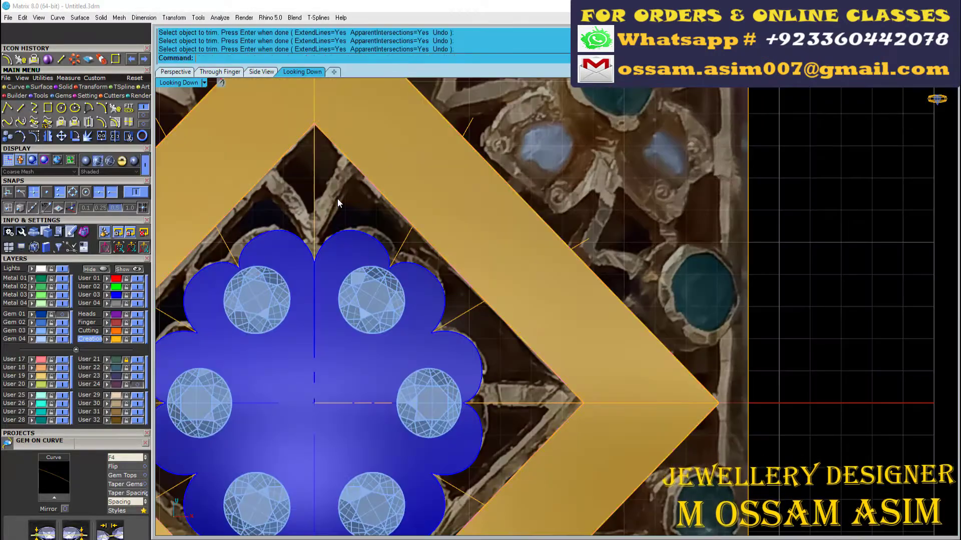
scroll(445, 282, "up", 5)
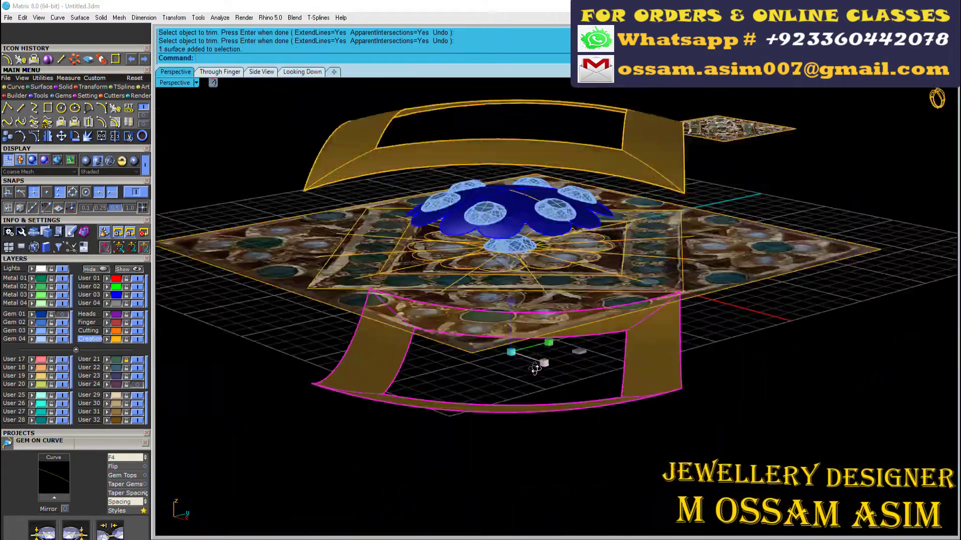
left_click(560, 226)
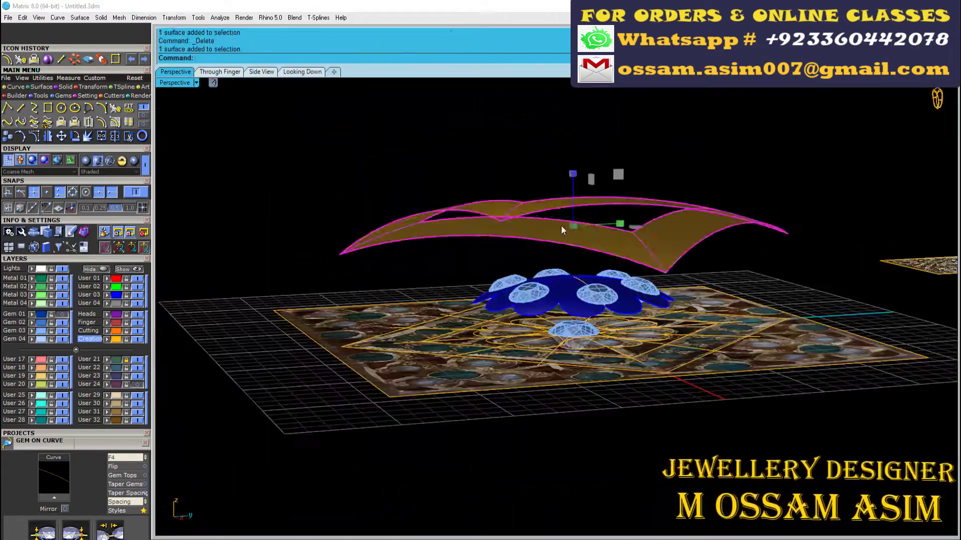
scroll(596, 258, "down", 5)
right_click_drag(595, 258, 793, 347)
left_click(793, 346)
Switch the perspective view to Machine display and raise the flower dome with its six petal gems above the diamond frame
scroll(589, 218, "up", 6)
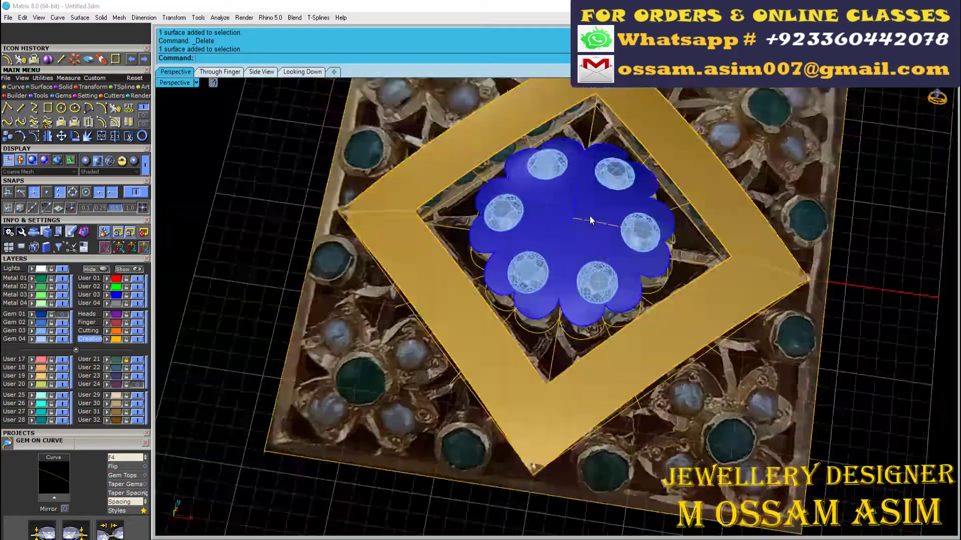
right_click_drag(589, 217, 570, 220)
left_click(85, 160)
scroll(502, 183, "down", 5)
left_click_drag(470, 151, 591, 260)
left_click(621, 215, "shift")
right_click_drag(620, 215, 499, 189)
scroll(495, 195, "up", 3)
key("Escape")
left_click_drag(499, 189, 823, 335)
scroll(781, 310, "up", 2)
right_click_drag(643, 223, 527, 247)
Raise the central round gem by 1 mm along Z
left_click(621, 411)
scroll(527, 248, "up", 5)
left_click(443, 193)
type("1")
key("Return")
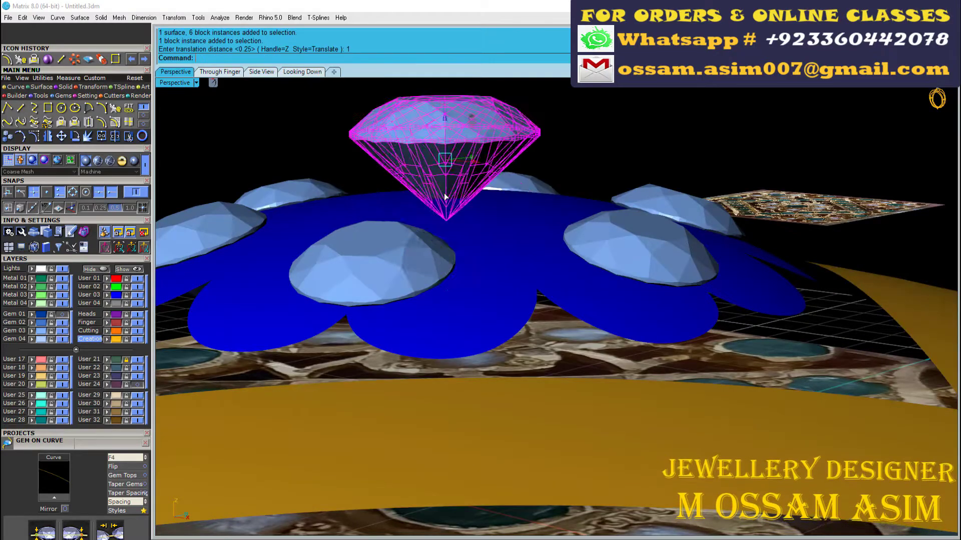
Start a bezel around the central gem with Bezel Builder and reduce its top thickness to about 0.59 mm
right_click_drag(443, 193, 520, 254)
scroll(520, 255, "down", 7)
left_click(496, 199)
scroll(496, 199, "up", 6)
right_click_drag(496, 199, 470, 210)
scroll(470, 210, "up", 2)
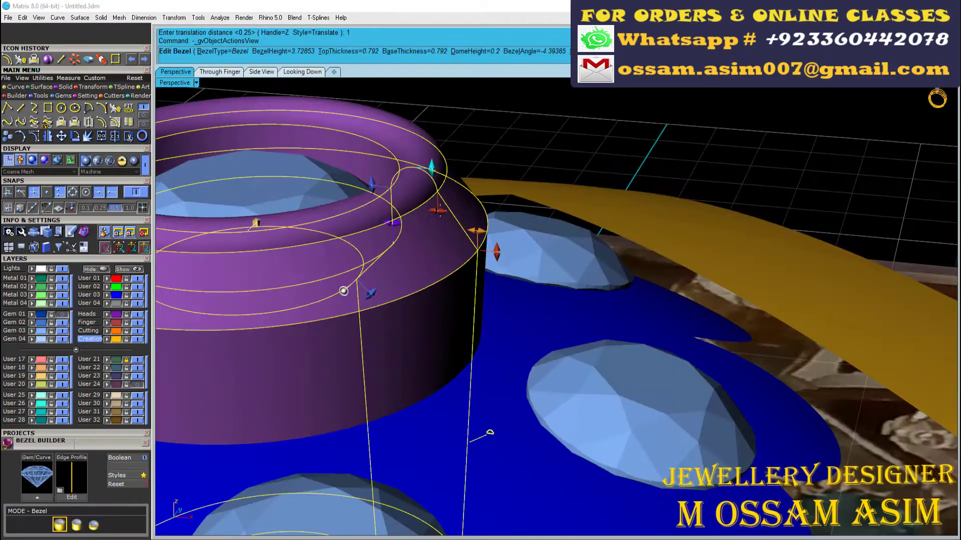
left_click_drag(440, 209, 454, 228)
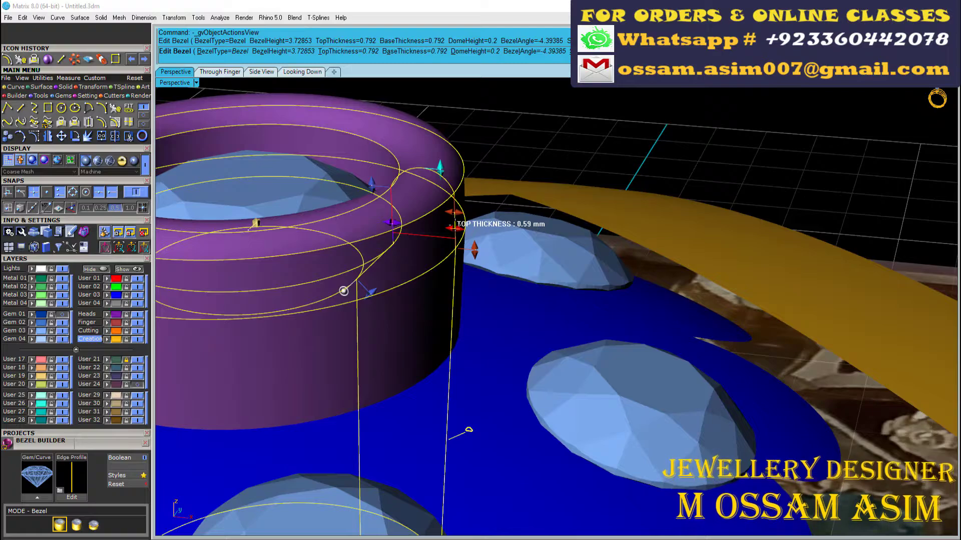
Shorten the central gem's bezel to about 1.43 mm high and hide the User 21 layer
scroll(442, 198, "down", 8)
scroll(435, 332, "up", 4)
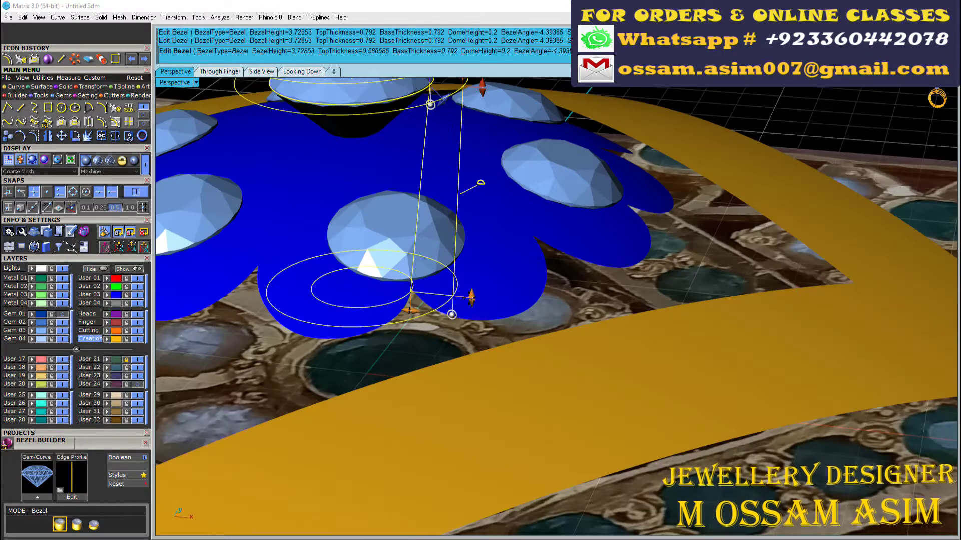
left_click_drag(499, 171, 499, 159)
right_click_drag(511, 170, 520, 85)
left_click(137, 359)
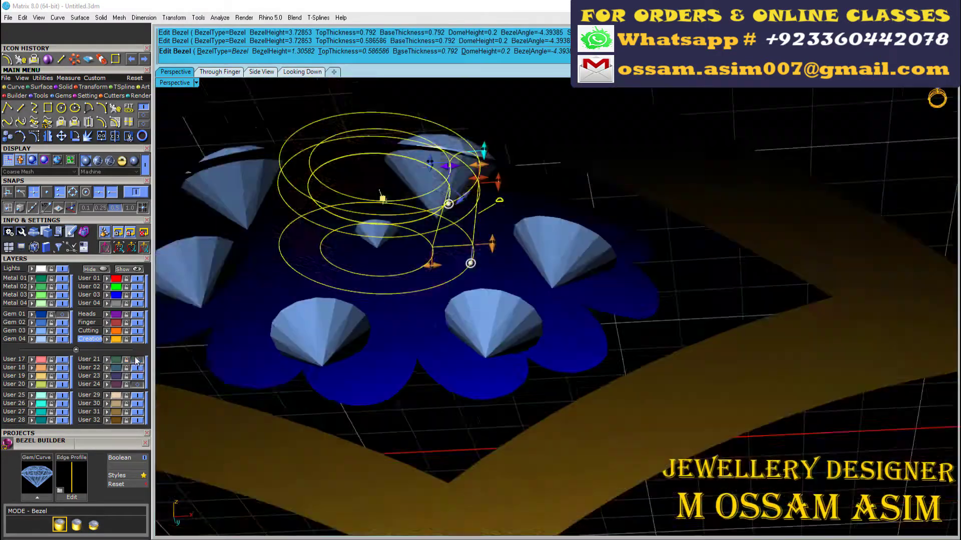
scroll(509, 257, "up", 6)
left_click_drag(473, 234, 472, 250)
right_click(472, 250)
Run Bezel Builder again on the central gem and create its bezel with the adjusted dimensions
right_click_drag(472, 250, 480, 316)
right_click(392, 369)
left_click(415, 343)
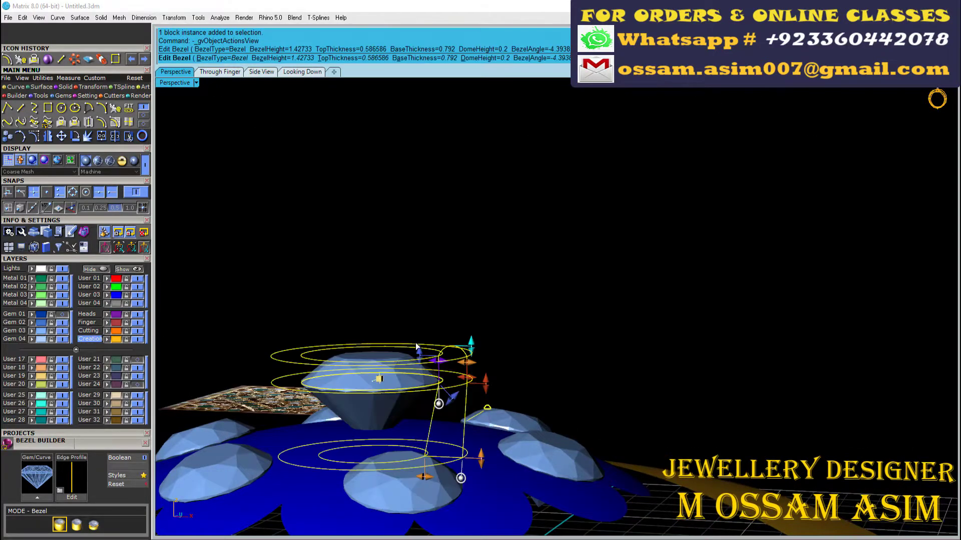
scroll(470, 319, "up", 5)
scroll(470, 318, "down", 3)
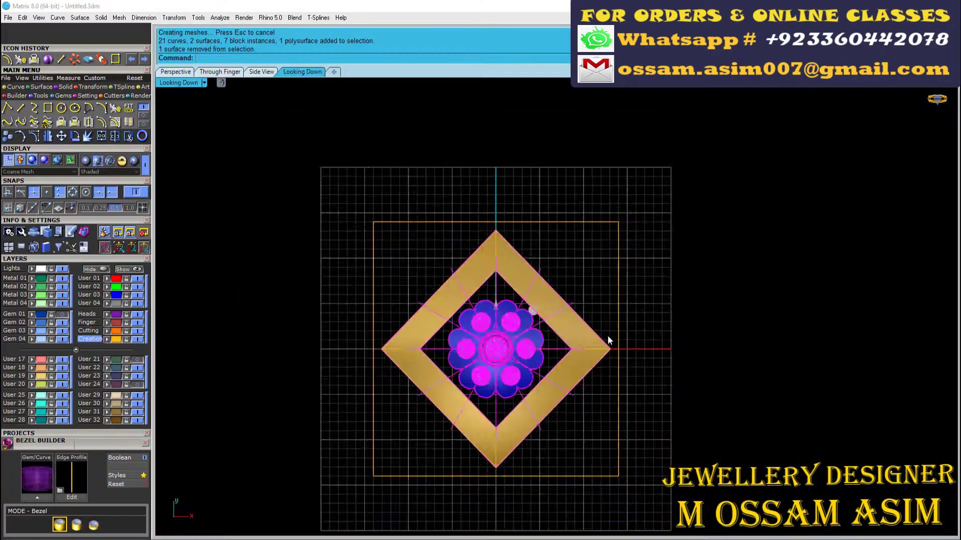
Group the construction curves, leaving the surfaces, gems and bezel out of the selection
scroll(495, 270, "up", 6)
scroll(515, 244, "down", 3)
scroll(500, 312, "up", 3)
left_click(195, 71)
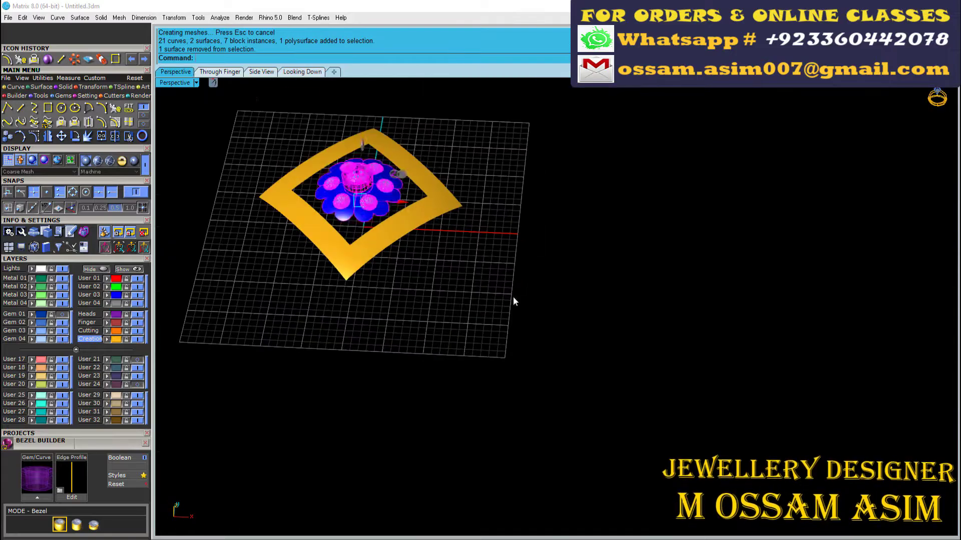
scroll(352, 167, "down", 3)
right_click_drag(352, 167, 351, 211)
key("ctrl+alt+s")
scroll(493, 236, "down", 2)
key("ctrl+g")
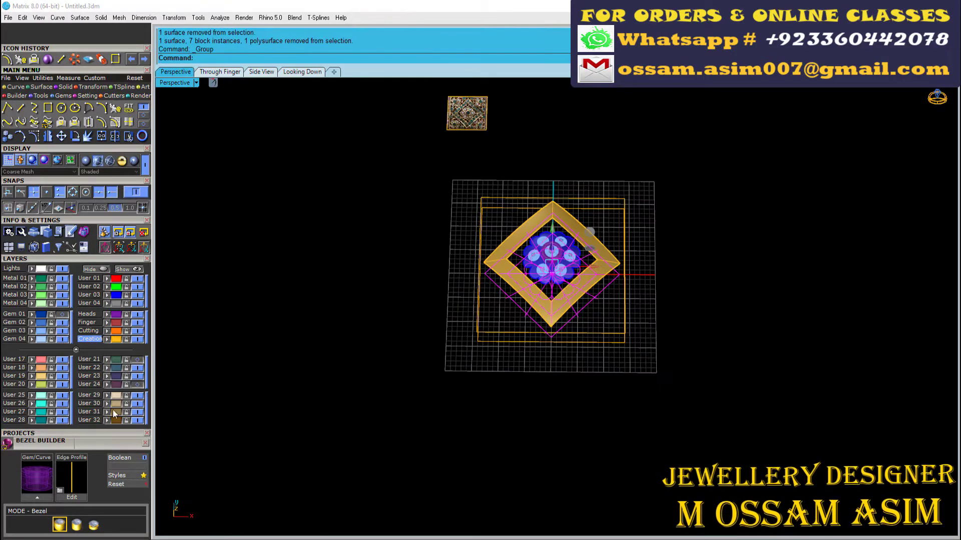
Show the User 21 layer with the reference picture again and hide the grouped construction curves
left_click(137, 359)
scroll(519, 293, "up", 8)
scroll(394, 294, "down", 5)
right_click_drag(394, 294, 490, 361)
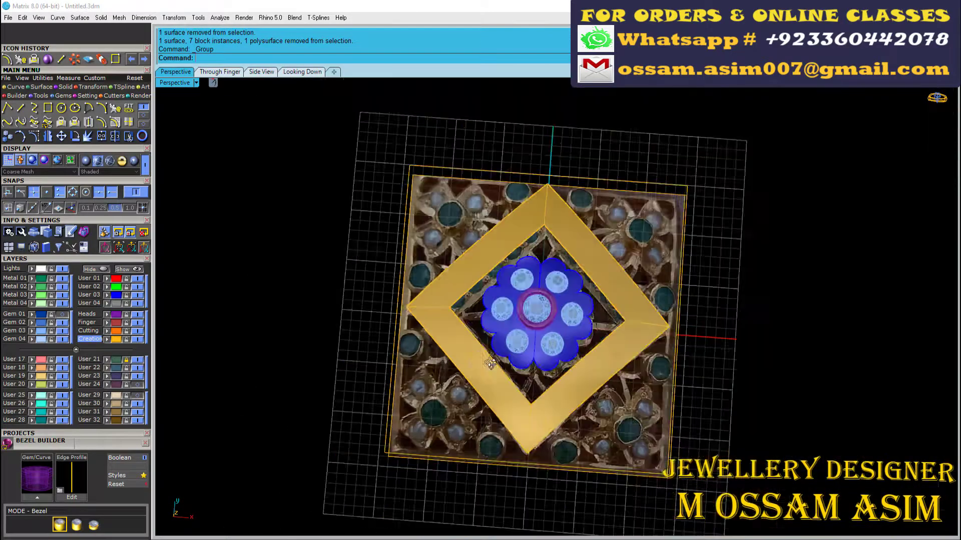
scroll(489, 270, "up", 2)
scroll(488, 269, "up", 2)
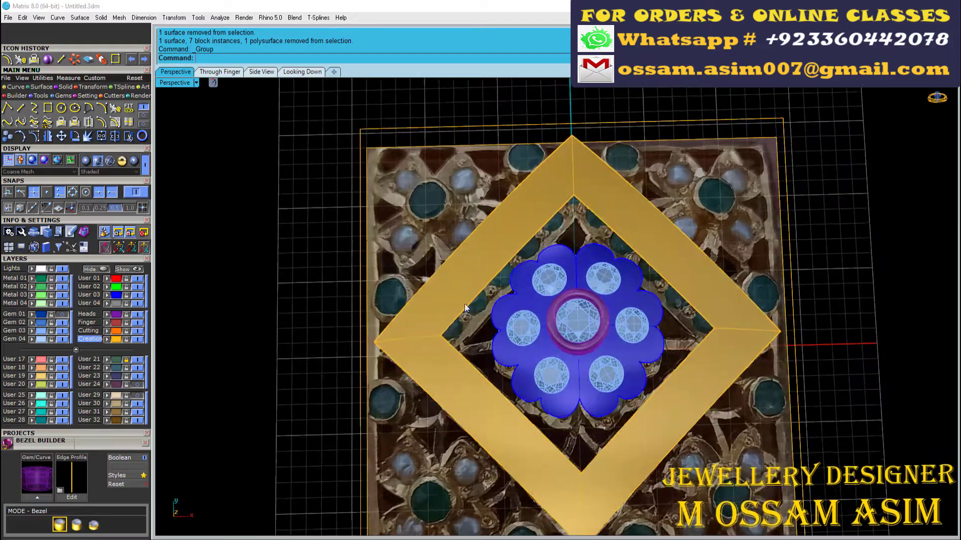
Examine the reference picture's corner flowers and side stones around the diamond frame in the Looking Down view
left_click(302, 73)
scroll(386, 240, "up", 3)
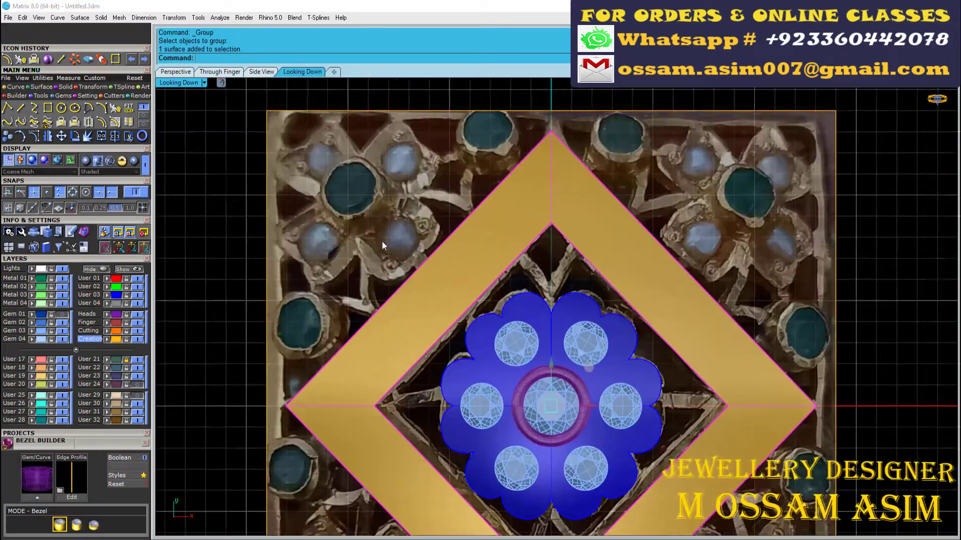
scroll(476, 207, "up", 4)
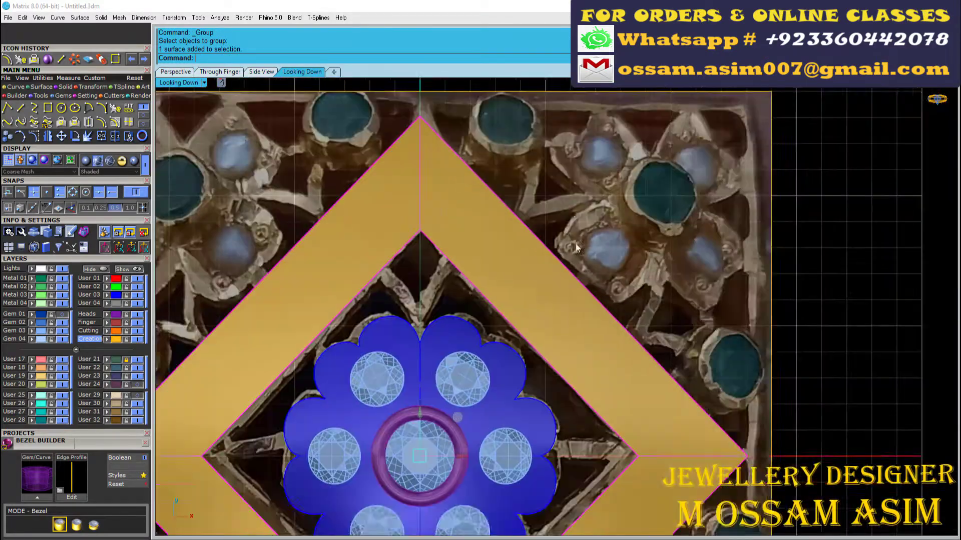
scroll(563, 222, "down", 3)
scroll(617, 179, "up", 2)
scroll(520, 263, "down", 2)
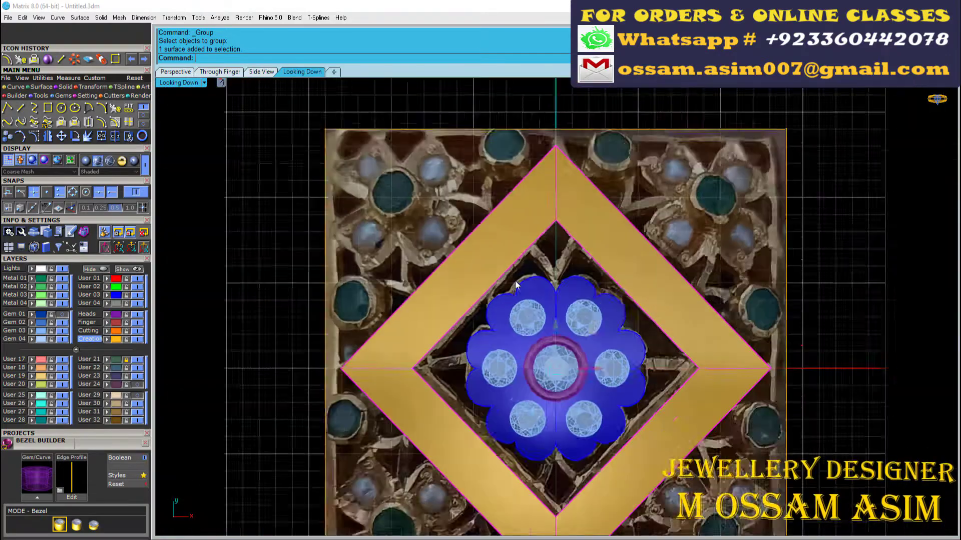
scroll(514, 281, "up", 2)
scroll(480, 199, "up", 3)
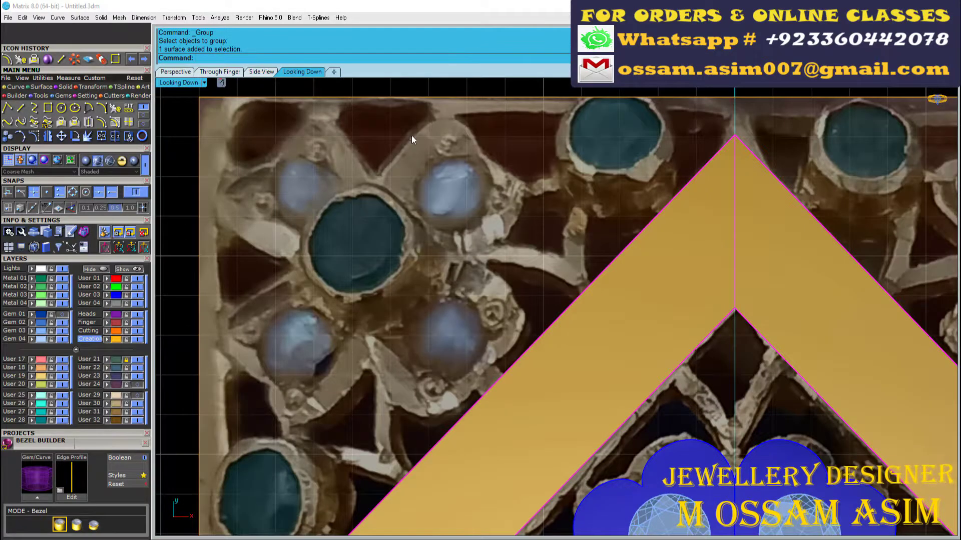
scroll(279, 270, "down", 3)
scroll(261, 205, "up", 3)
scroll(269, 267, "down", 3)
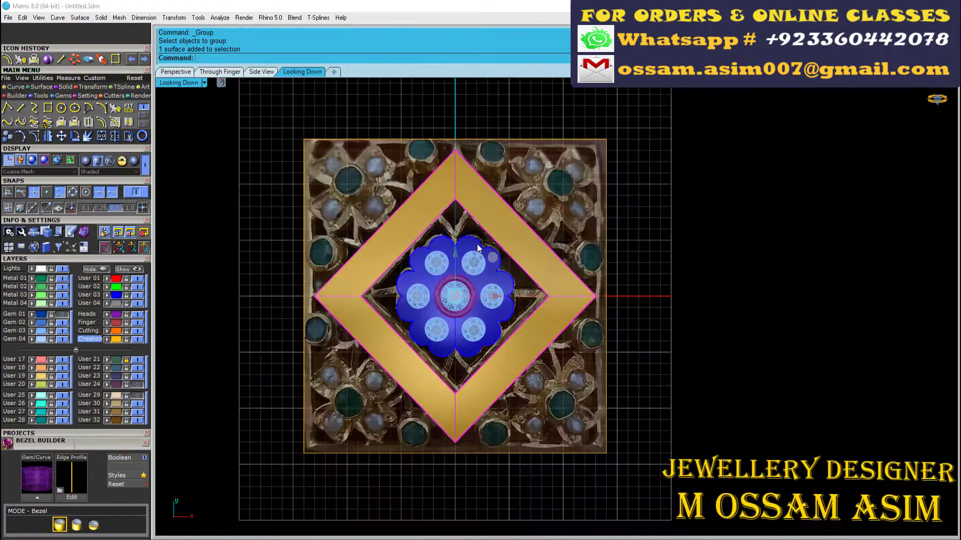
scroll(380, 274, "up", 3)
scroll(308, 271, "down", 3)
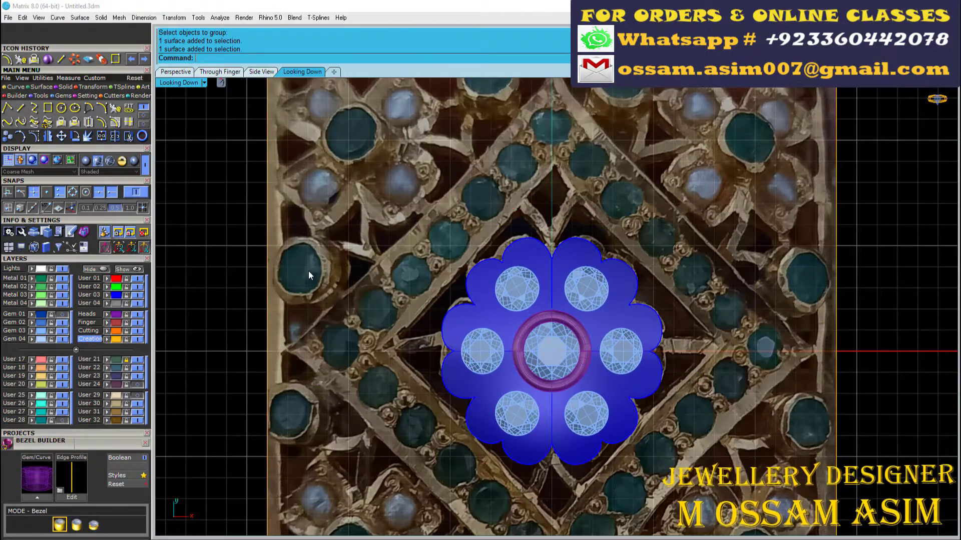
Move the central flower's blue petal surfaces to the User 27 layer and hide that layer
left_click(99, 161)
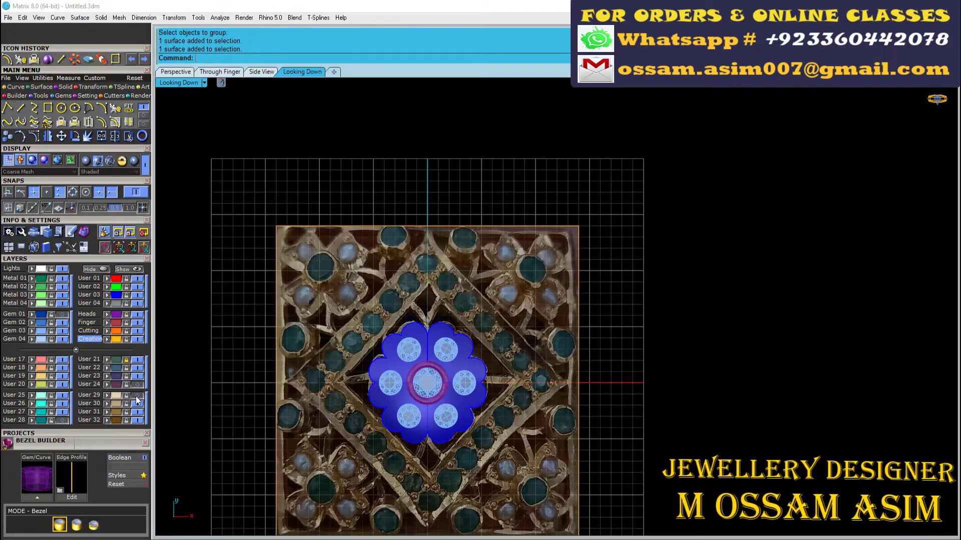
scroll(388, 450, "up", 6)
left_click(401, 280)
left_click(33, 413)
left_click(64, 412)
scroll(210, 297, "down", 8)
scroll(230, 297, "up", 6)
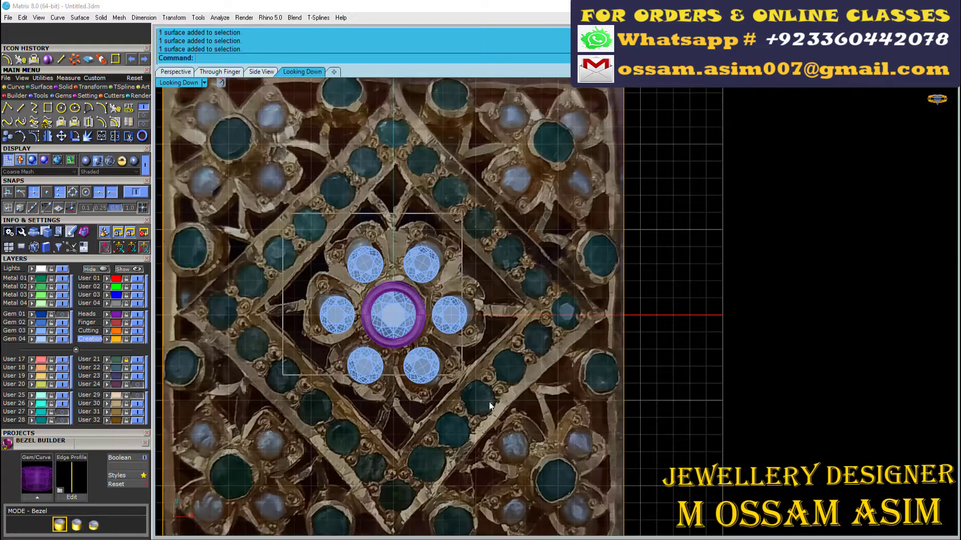
Select the central flower's gems without the bezel, assign them to the Gem 04 layer and hide it
left_click_drag(282, 214, 489, 403)
scroll(415, 350, "up", 6)
left_click(33, 341)
left_click(62, 340)
Assign the central bezel to the User 26 layer and hide that layer
right_click_drag(274, 343, 501, 293)
left_click(516, 264)
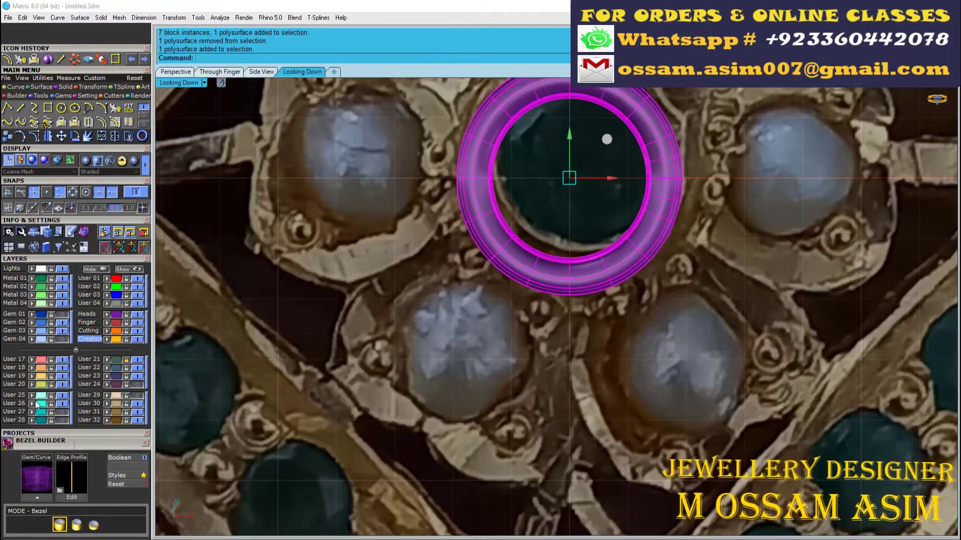
left_click(33, 403)
left_click(62, 403)
Examine the reference picture's corner flowers, petal outlines and side stones around the diamond frame
scroll(315, 420, "down", 9)
right_click_drag(322, 396, 371, 419)
scroll(385, 318, "down", 6)
scroll(340, 290, "up", 6)
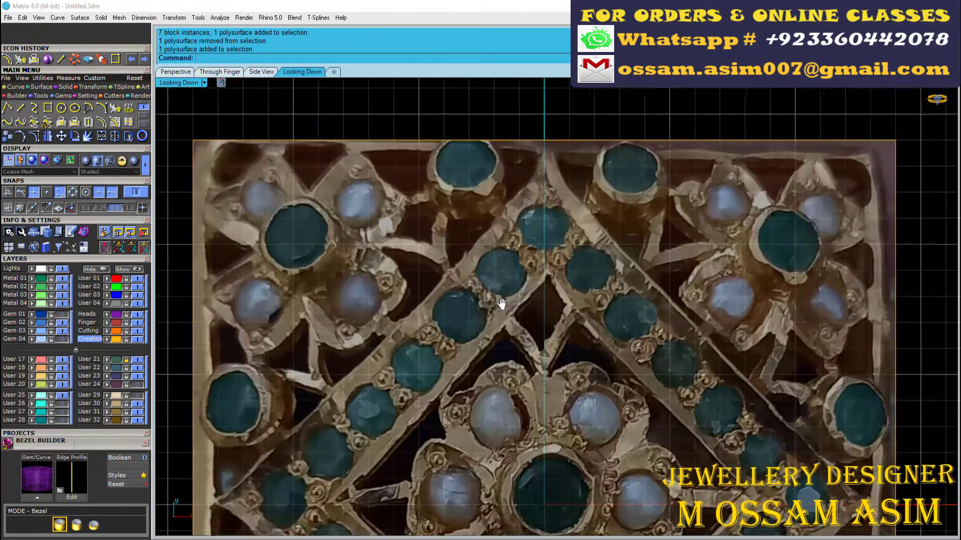
scroll(290, 238, "down", 6)
scroll(312, 258, "up", 3)
scroll(312, 255, "down", 2)
right_click_drag(502, 508, 458, 322)
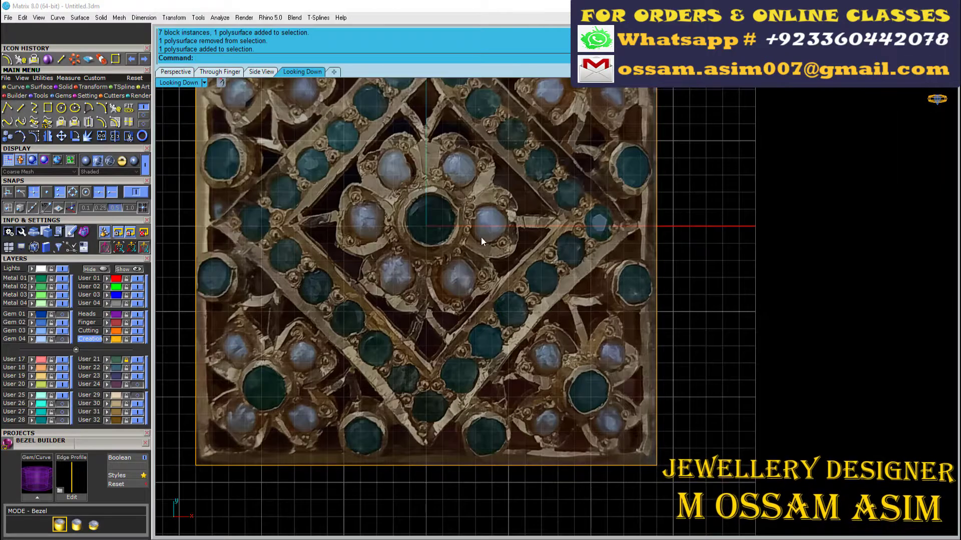
scroll(407, 192, "up", 8)
right_click_drag(406, 193, 533, 97)
scroll(533, 97, "down", 8)
scroll(697, 275, "up", 8)
scroll(697, 275, "down", 8)
right_click_drag(691, 98, 579, 338)
right_click_drag(409, 200, 427, 260)
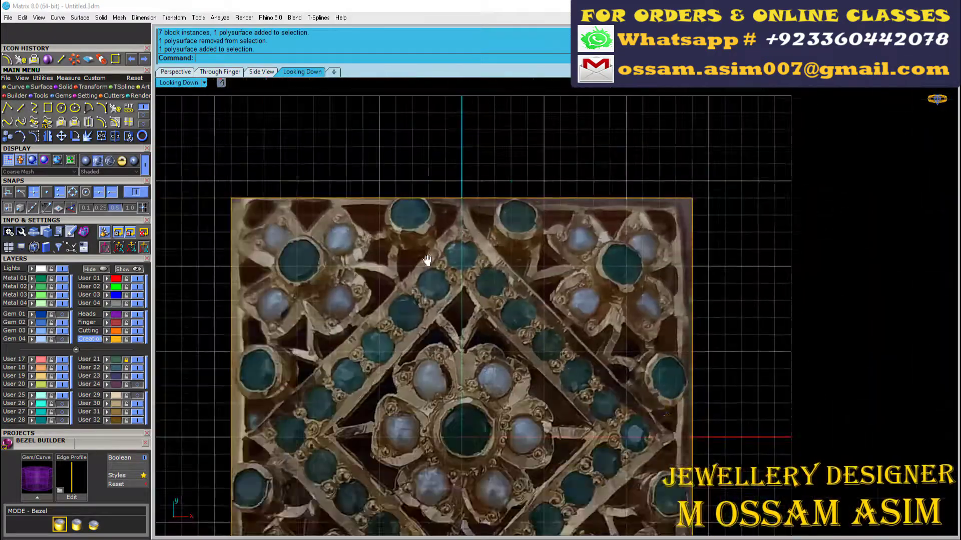
scroll(279, 197, "up", 8)
scroll(484, 321, "down", 8)
scroll(718, 358, "up", 4)
scroll(288, 295, "up", 4)
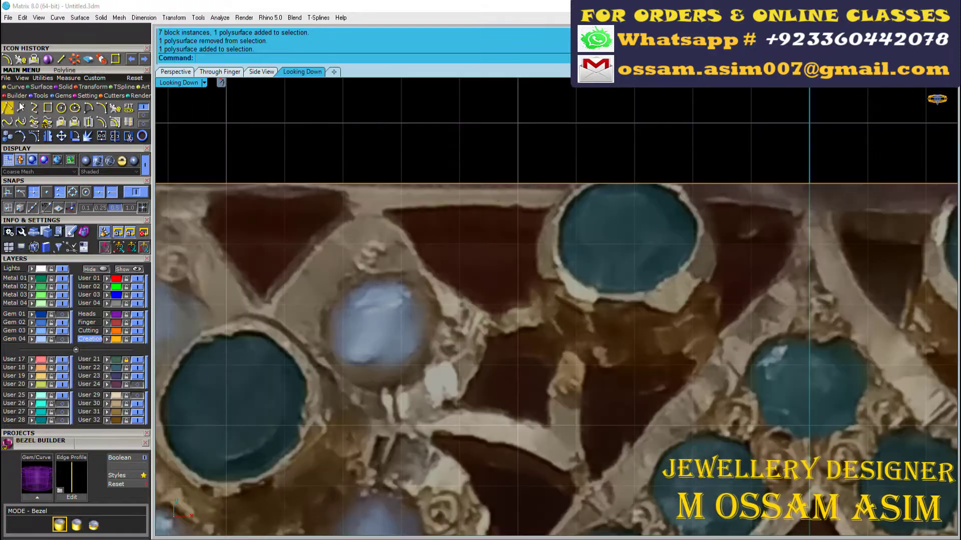
Trace the upper-left corner flower's petal outline with an interpolated curve, from the central stone over the petal tip
right_click_drag(175, 230, 291, 273)
scroll(292, 273, "up", 2)
left_click(371, 406)
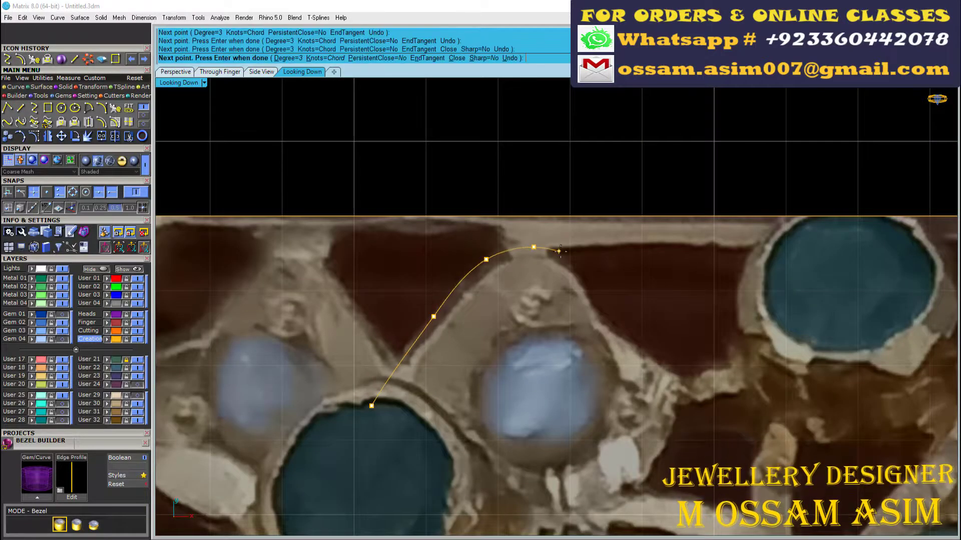
right_click(604, 323)
Copy the traced petal curve over towards the top corner of the diamond frame and select the copy
scroll(521, 232, "down", 3)
left_click(489, 257)
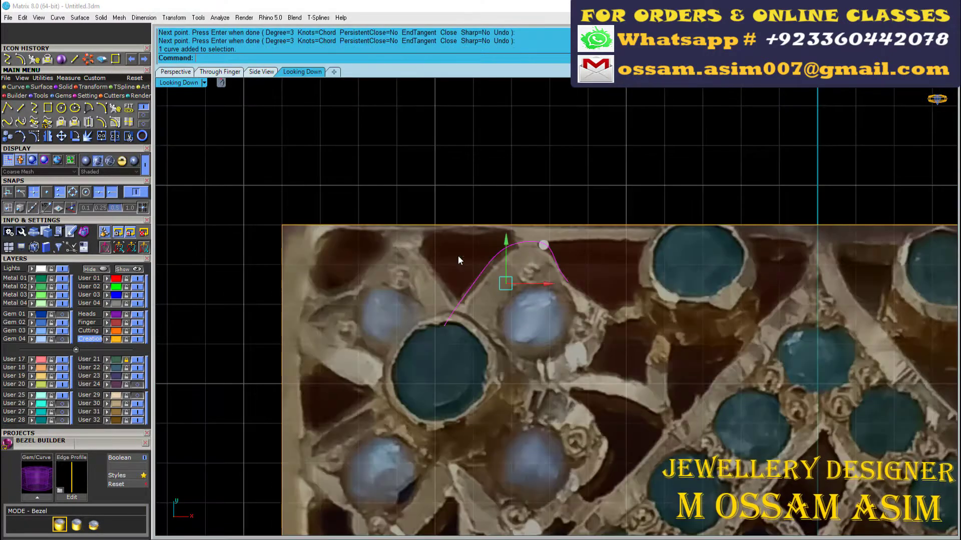
scroll(459, 257, "down", 2)
key("c")
scroll(640, 316, "up", 7)
left_click(740, 312)
Rotate the copied petal curve in two passes, the second about its end point, until its long side stands nearly upright
key("ctrl+r")
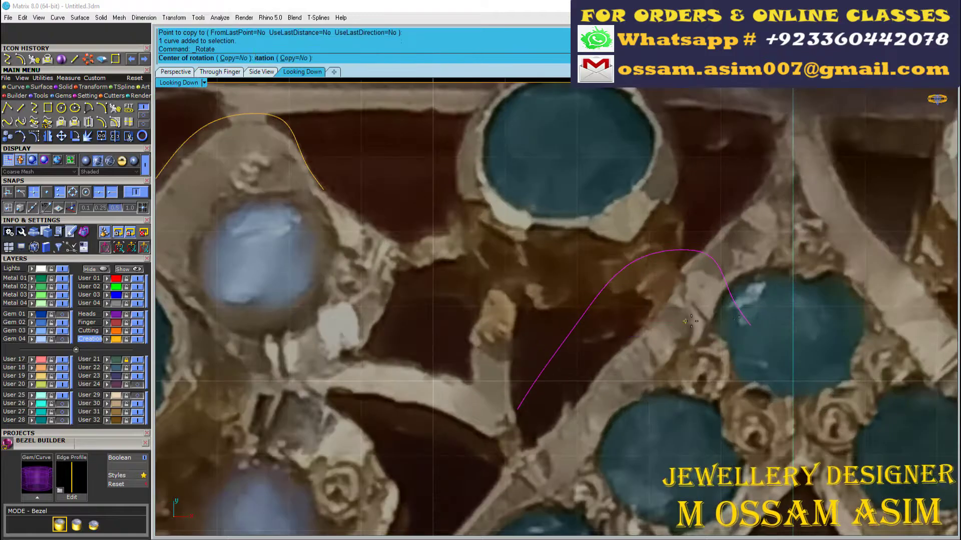
left_click(683, 396)
right_click(671, 355)
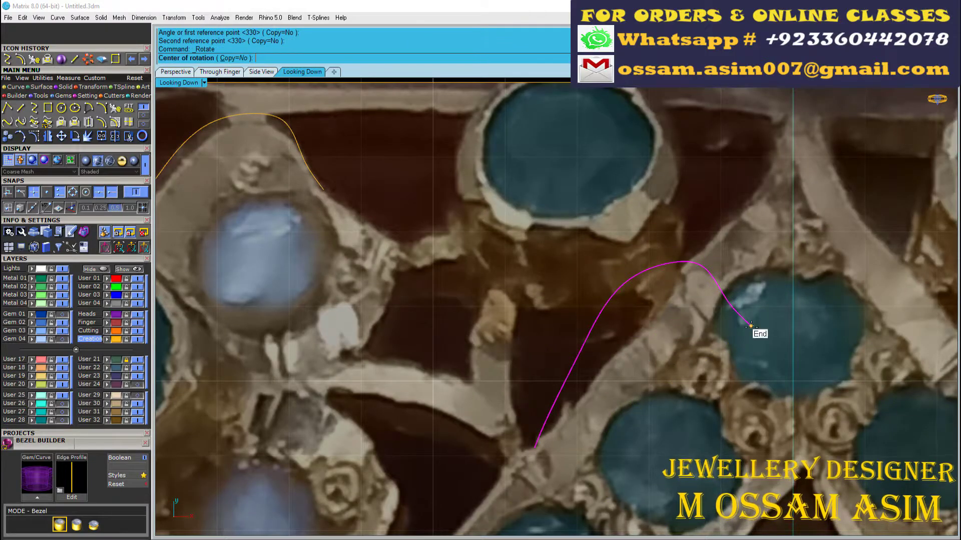
left_click(750, 325)
scroll(731, 336, "down", 6)
left_click(723, 436)
left_click(703, 350)
scroll(703, 351, "up", 6)
scroll(605, 421, "down", 10)
Move the rotated curve above the reference picture and turn it into one mirrored two-lobed petal curve rebuilt with 14 points
left_click(644, 380)
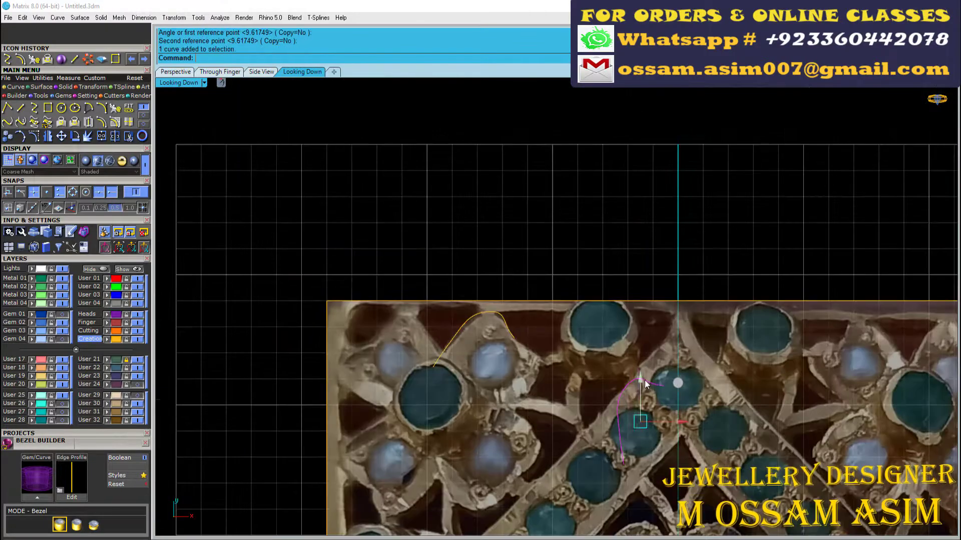
left_click_drag(641, 381, 641, 169)
scroll(642, 179, "up", 4)
scroll(674, 131, "up", 3)
key("ctrl+a")
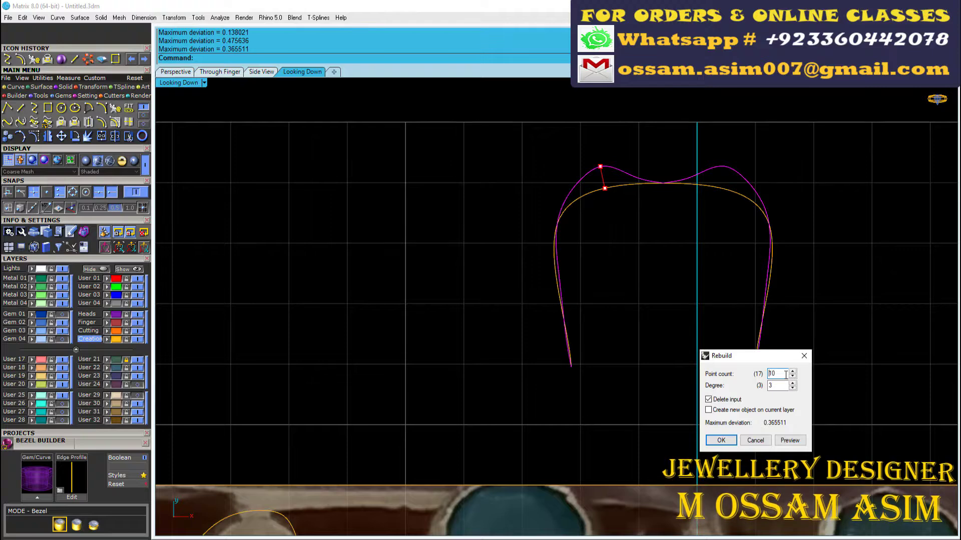
key("Return")
Show the petal curve's control points and scale the opposing pairs outward to widen its shoulders and sides
left_click(47, 122)
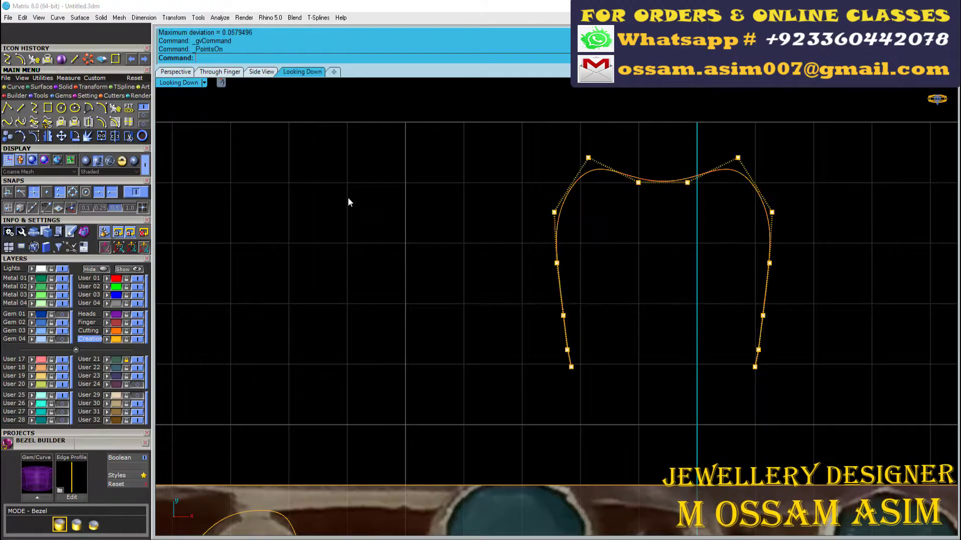
scroll(545, 173, "up", 2)
right_click_drag(545, 173, 472, 199)
left_click_drag(460, 134, 520, 271)
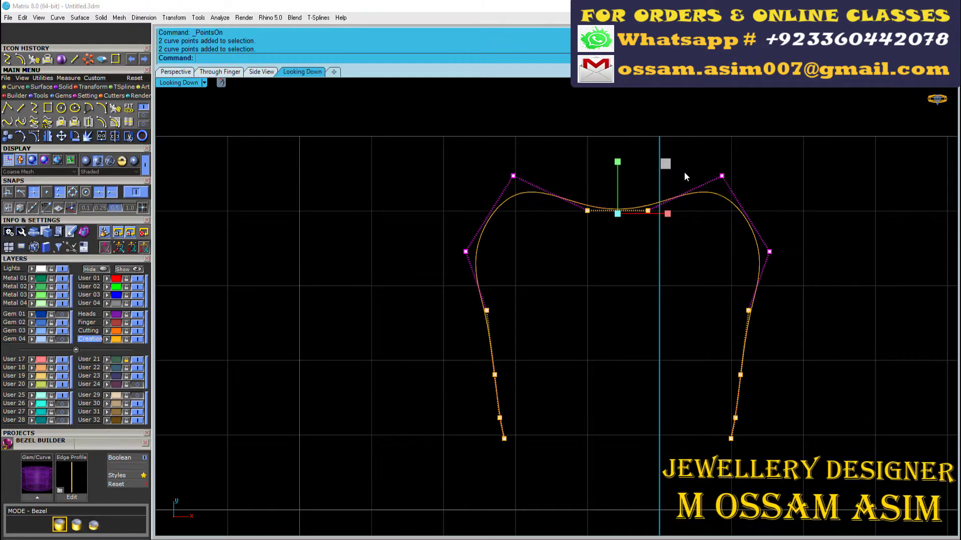
right_click_drag(684, 172, 645, 94)
left_click_drag(419, 211, 656, 254)
left_click_drag(632, 186, 633, 185)
left_click_drag(630, 184, 632, 186)
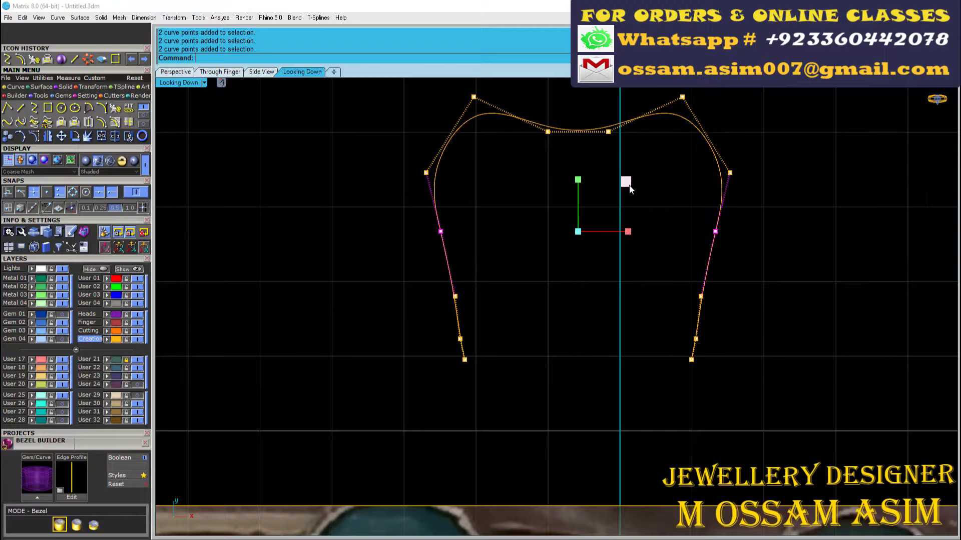
left_click_drag(407, 210, 711, 314)
scroll(624, 225, "down", 2)
left_click(529, 342)
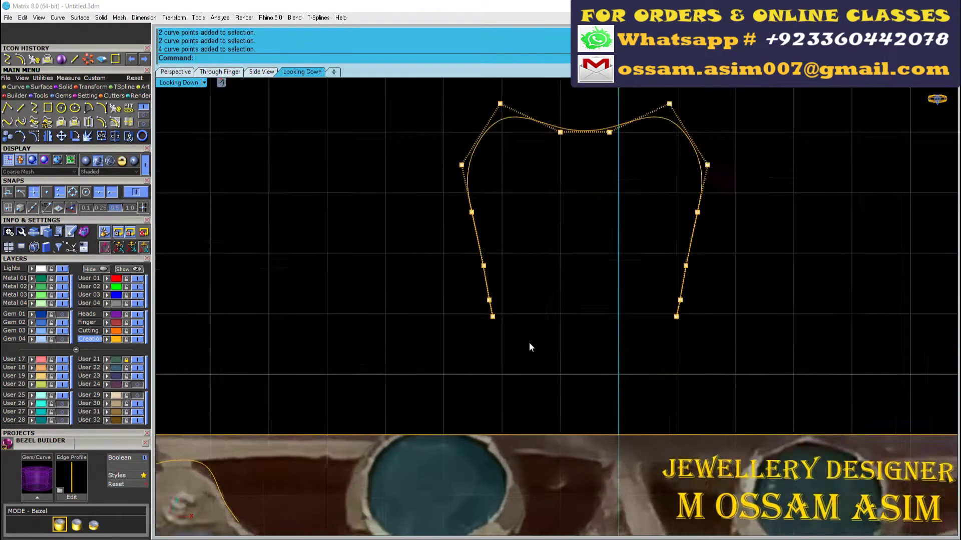
Move the petal curve by its midpoint, with 0 as the target, to centre it on the vertical axis
scroll(511, 341, "down", 4)
left_click(61, 136)
scroll(581, 273, "up", 2)
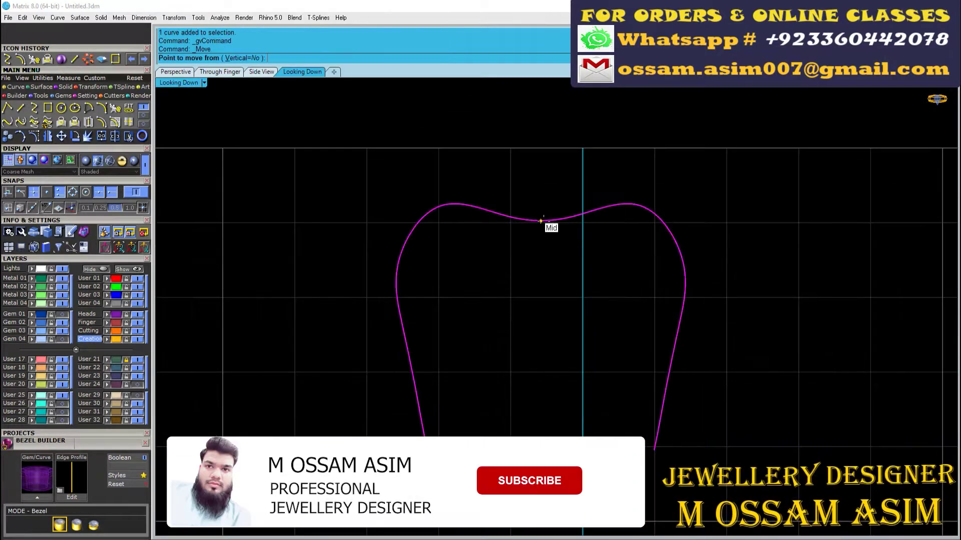
type("0")
key("Return")
scroll(519, 280, "down", 2)
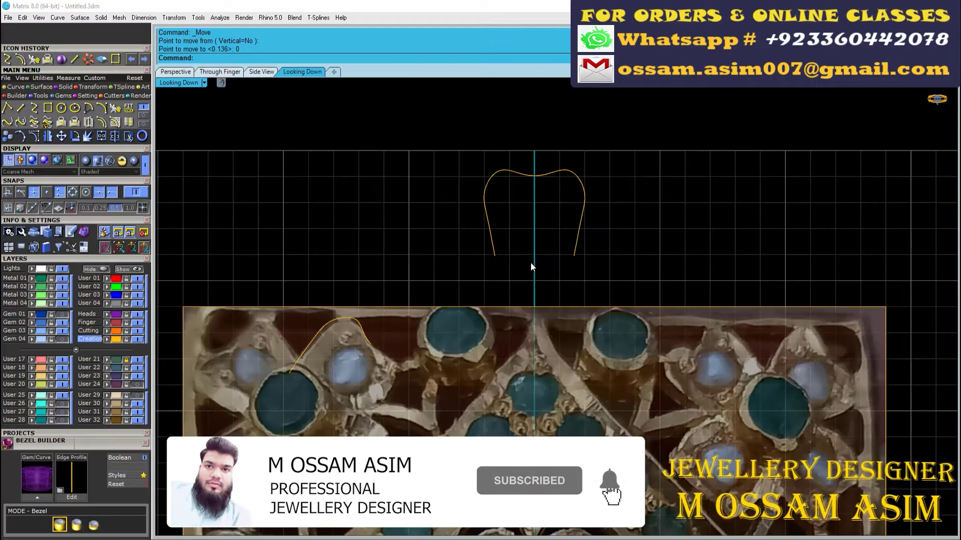
Show the central bezel again, then copy it and paste a duplicate in place
scroll(524, 238, "down", 1)
scroll(445, 346, "up", 6)
scroll(505, 256, "down", 14)
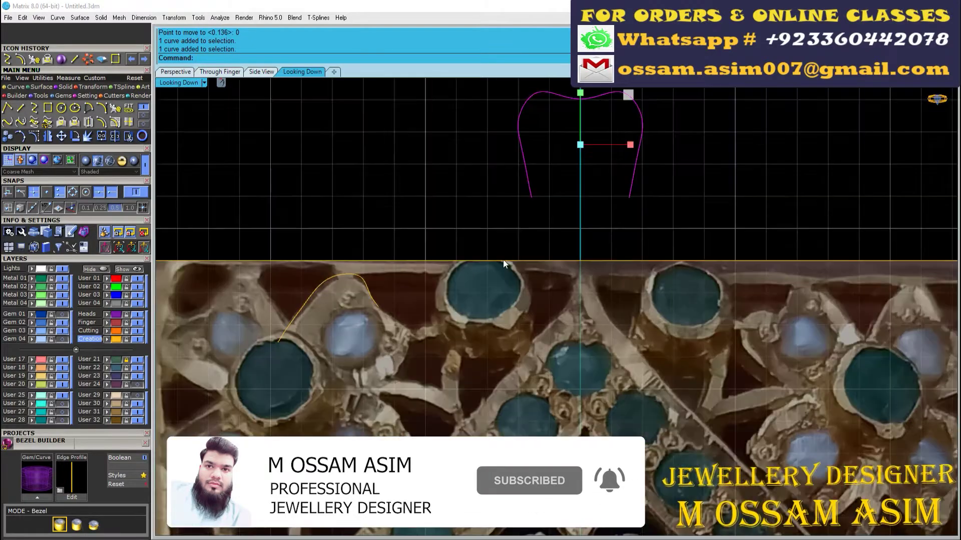
right_click_drag(516, 172, 512, 177)
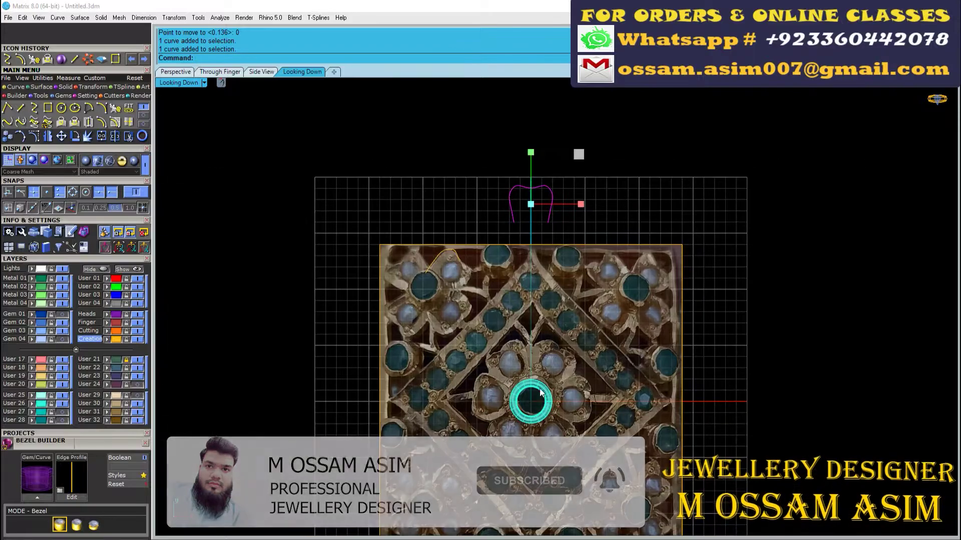
scroll(557, 433, "up", 6)
scroll(576, 233, "down", 6)
scroll(536, 408, "up", 5)
left_click(528, 370)
key("ctrl+c")
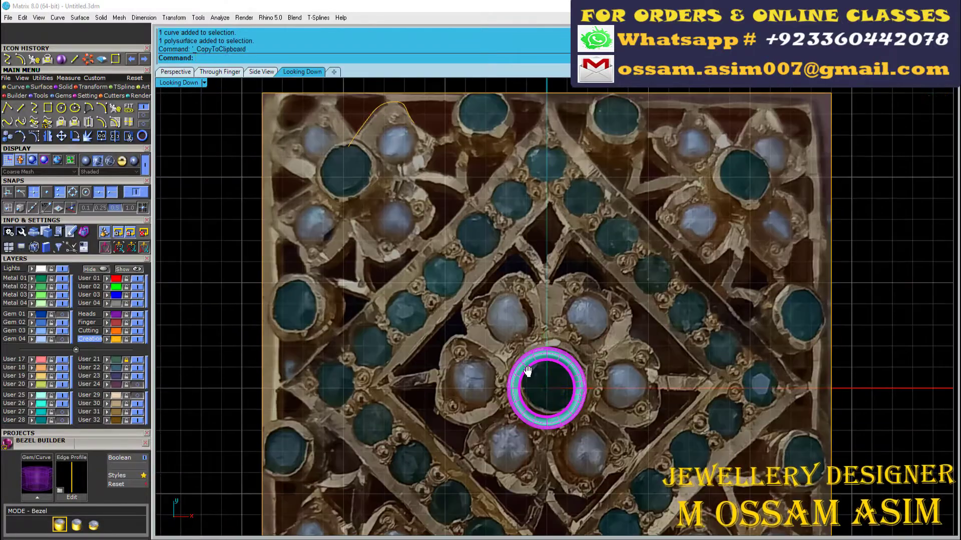
scroll(461, 225, "down", 5)
scroll(461, 225, "up", 4)
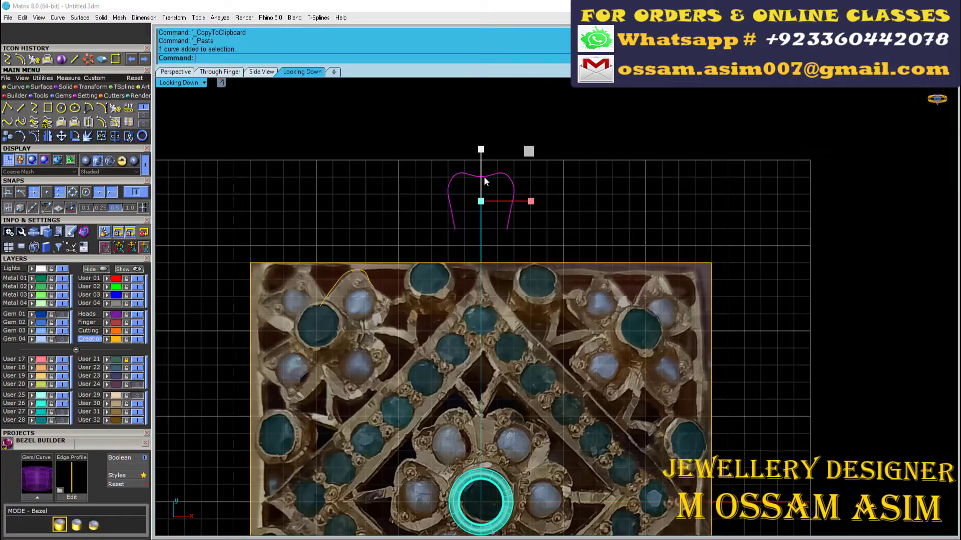
Move the petal curve down the vertical axis until its open ends reach the upper side of the central bezel
left_click_drag(484, 429, 485, 428)
right_click_drag(484, 428, 533, 362)
scroll(533, 362, "up", 8)
scroll(566, 276, "down", 6)
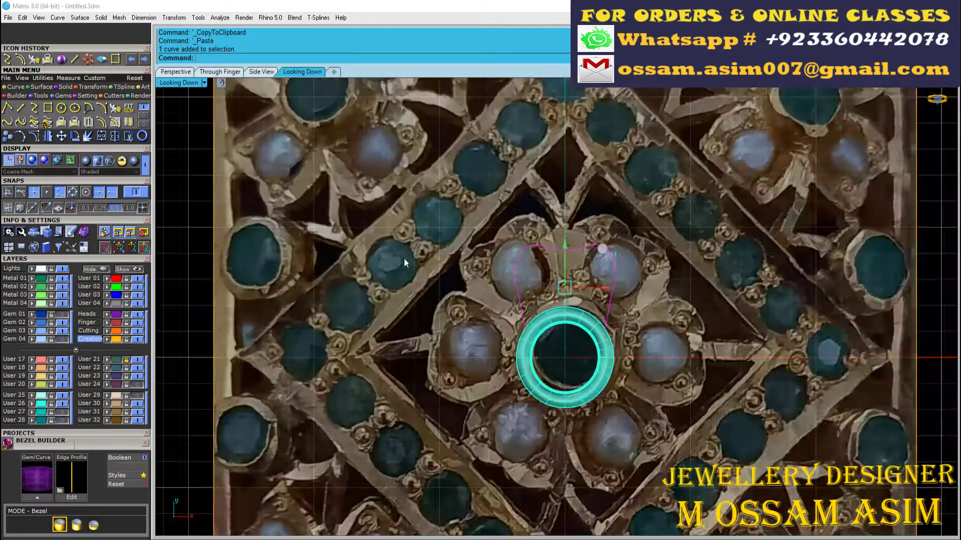
right_click_drag(404, 260, 590, 509)
scroll(668, 414, "up", 2)
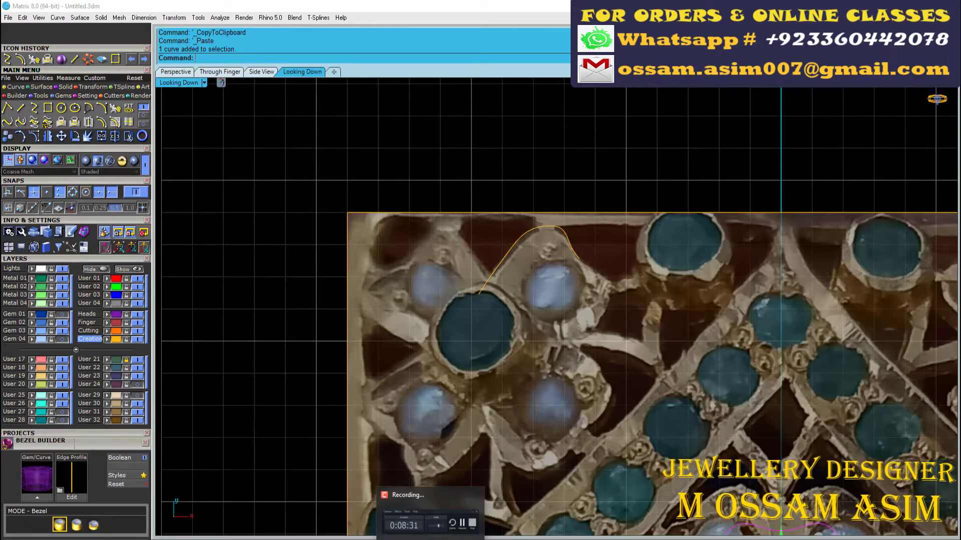
scroll(424, 263, "down", 6)
scroll(611, 470, "up", 10)
scroll(595, 308, "down", 4)
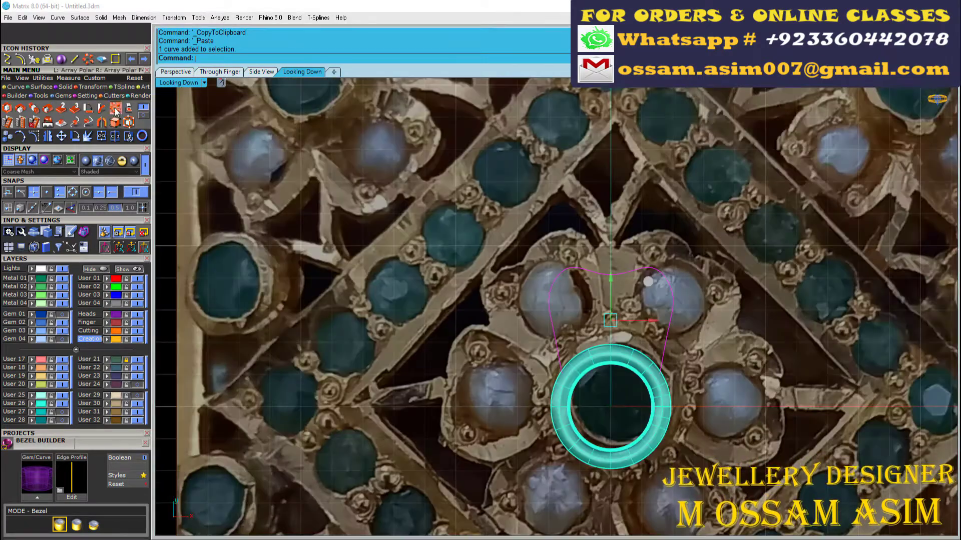
Try a polar array of the petal curve around the origin with 4 items
left_click(115, 111)
type("0")
key("Return")
scroll(458, 255, "down", 4)
scroll(540, 340, "up", 4)
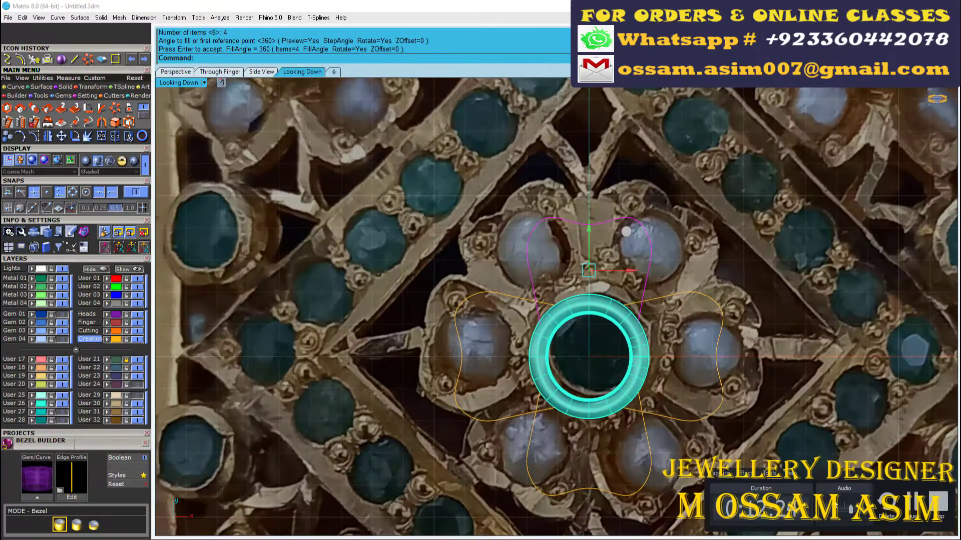
key("Escape")
scroll(642, 261, "up", 4)
scroll(540, 262, "down", 4)
right_click_drag(540, 263, 526, 242)
key("ctrl+z")
Polar-array the petal curve around centre 0 with 4 items over the full 360 degrees
left_click(463, 211)
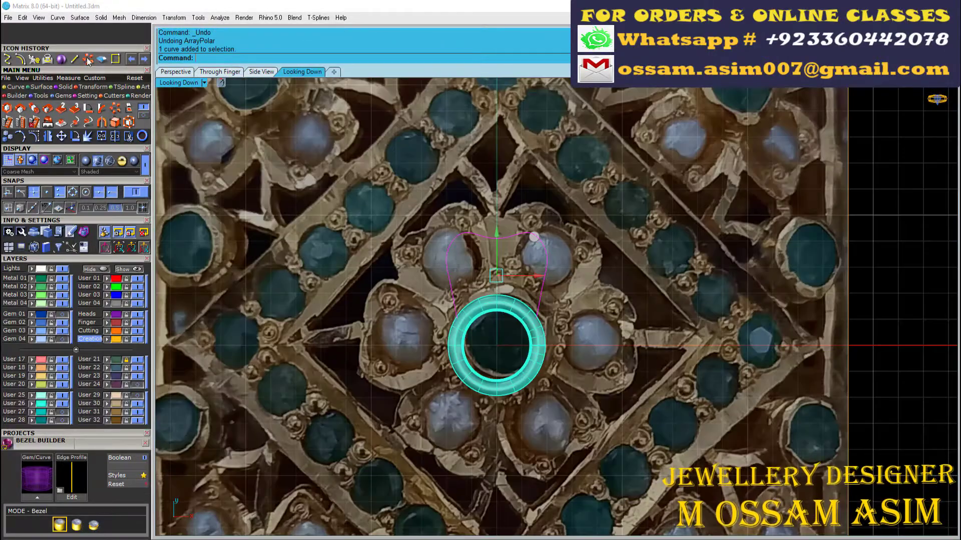
left_click(88, 60)
type("0")
key("Return")
type("4")
key("Return")
key("Return")
key("Return")
scroll(470, 267, "down", 6)
right_click_drag(472, 265, 512, 279)
key("Escape")
scroll(430, 168, "up", 2)
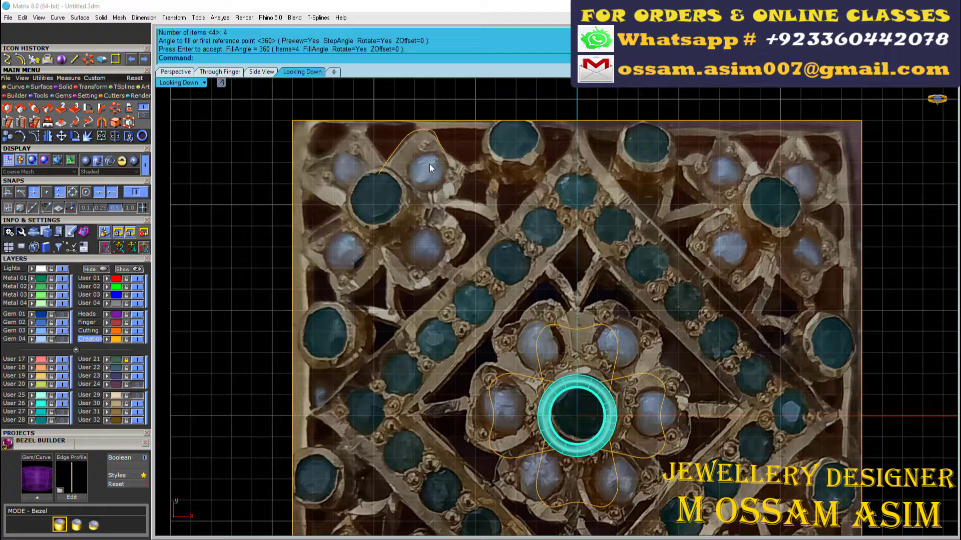
Measure the upper-left corner flower with an aligned dimension running diagonally between its outer petal tips
left_click(69, 79)
left_click(115, 108)
scroll(427, 131, "up", 12)
left_click(461, 119)
scroll(435, 113, "down", 8)
scroll(193, 327, "up", 11)
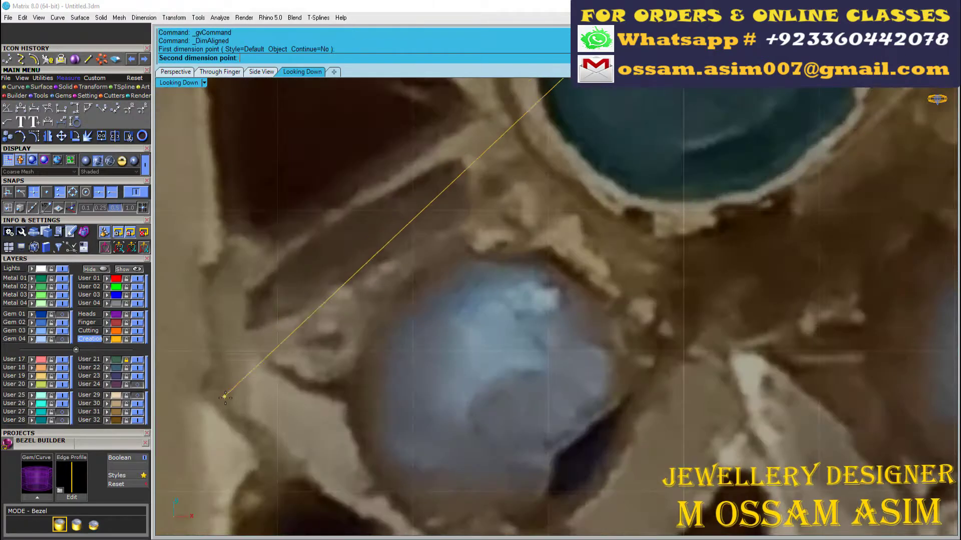
left_click(225, 399)
scroll(228, 401, "down", 10)
left_click(293, 217)
scroll(295, 240, "down", 11)
scroll(382, 400, "up", 8)
Try to draw a square centred on the origin with a side length of 806
left_click(14, 87)
left_click(48, 108)
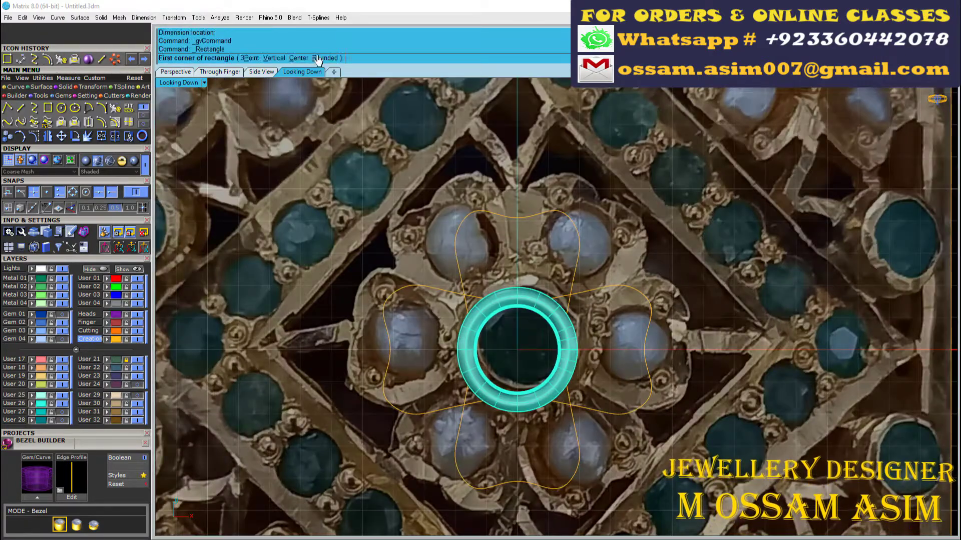
left_click(299, 58)
type("0")
key("Return")
right_click_drag(437, 148, 373, 161)
type("6")
key("Return")
scroll(404, 222, "down", 14)
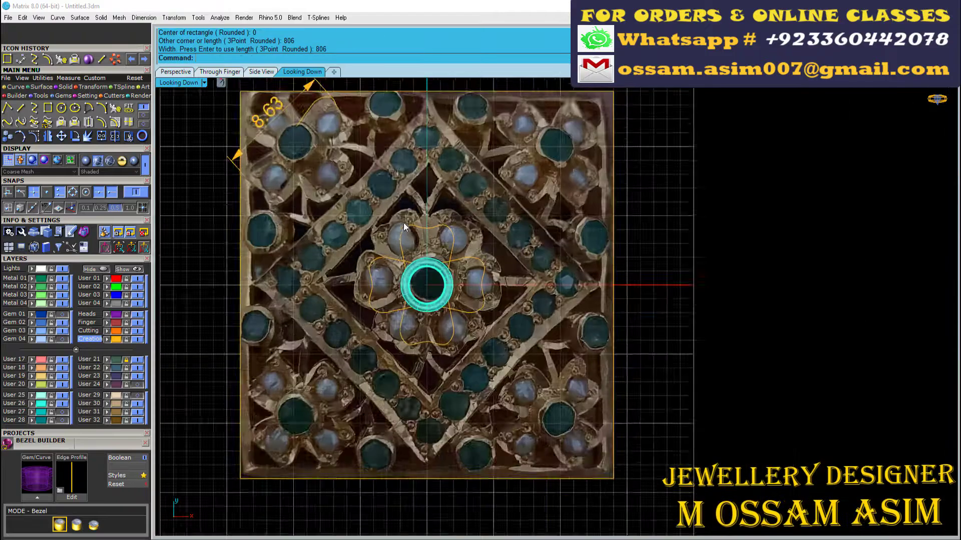
Draw a square centred on the origin with a side length of 8.6 as a size guide for the four petals
right_click(403, 221)
left_click(299, 58)
scroll(405, 216, "up", 6)
type("0")
key("Return")
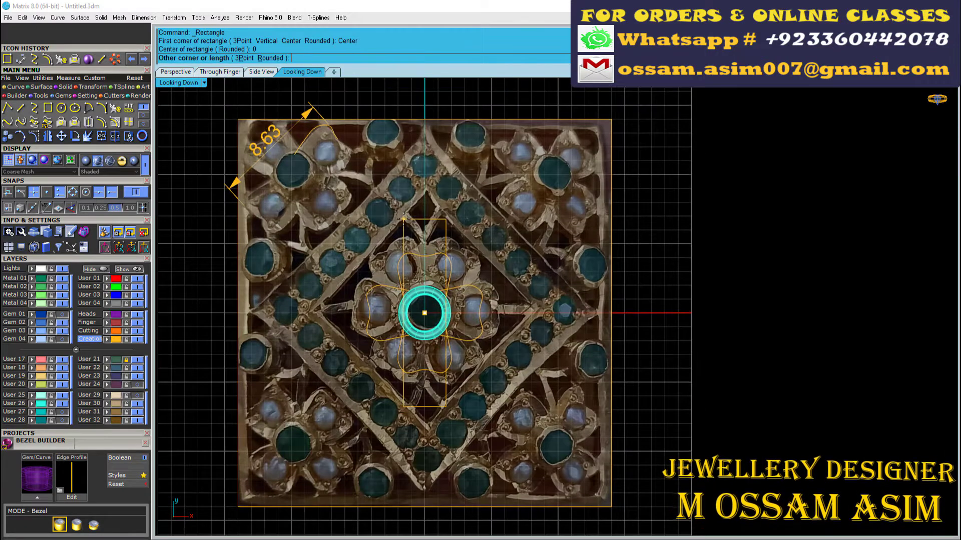
type(".6")
key("Return")
scroll(402, 263, "up", 6)
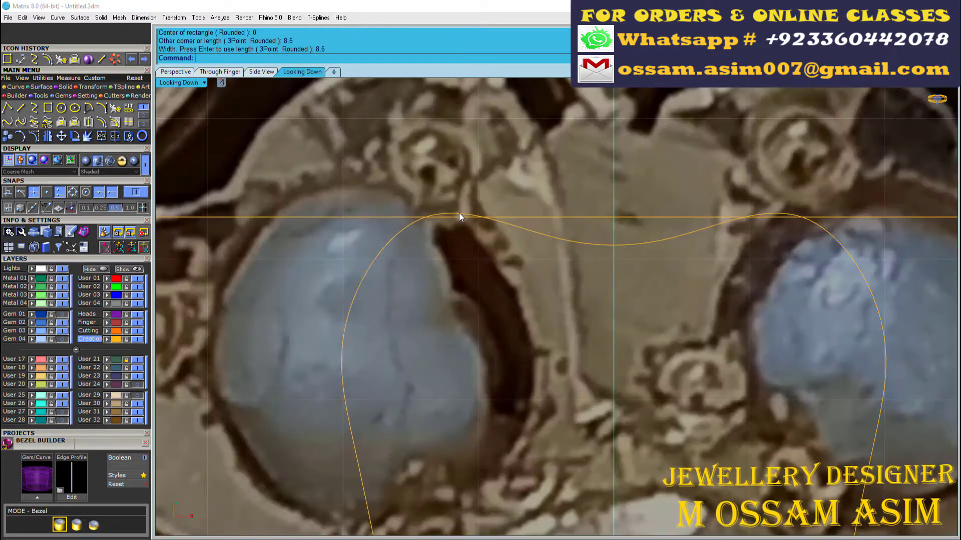
scroll(398, 261, "down", 3)
Create a large sphere centred on the origin, select it and switch to the Through Finger view
left_click(89, 59)
right_click_drag(387, 192, 383, 233)
type("0")
key("Return")
left_click(326, 175)
left_click(324, 177)
left_click(220, 72)
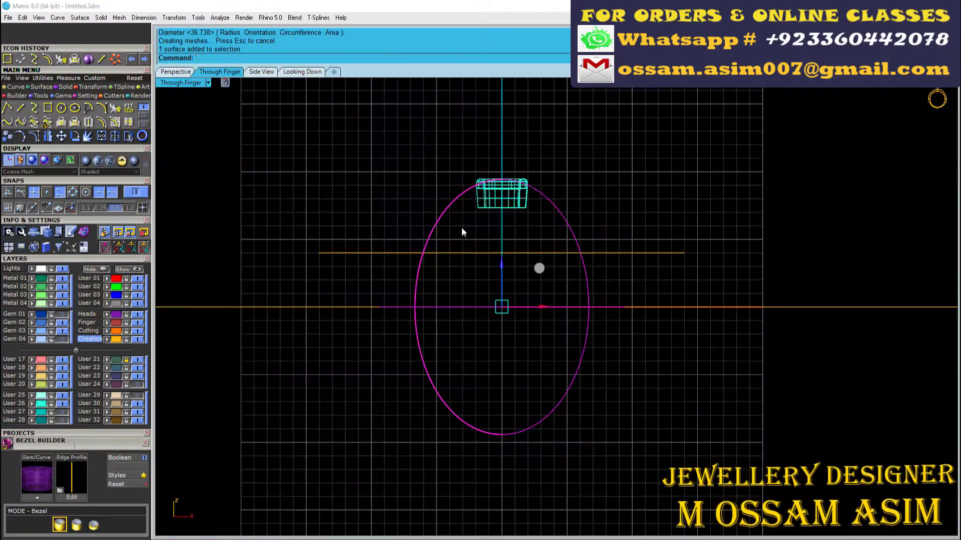
Lower the large sphere vertically beneath the bezel, then return to the Looking Down view
left_click(539, 269)
left_click_drag(504, 256, 510, 287)
left_click(302, 73)
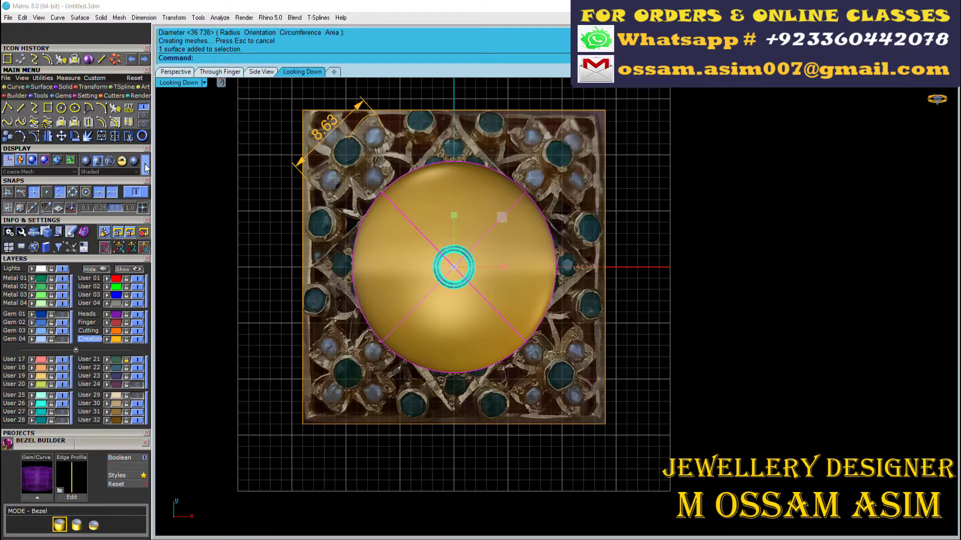
Split the sphere with the petal outline curves around the central bezel
left_click(145, 167)
scroll(426, 225, "up", 18)
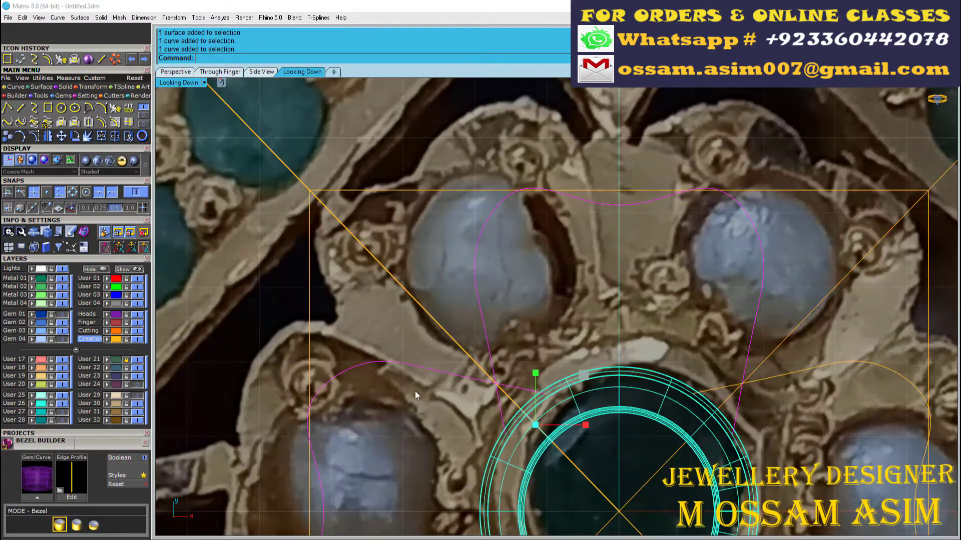
right_click_drag(415, 391, 371, 282)
left_click(778, 254, "shift")
right_click_drag(720, 465, 702, 204)
scroll(684, 326, "down", 2)
left_click(687, 327, "shift")
scroll(681, 325, "up", 2)
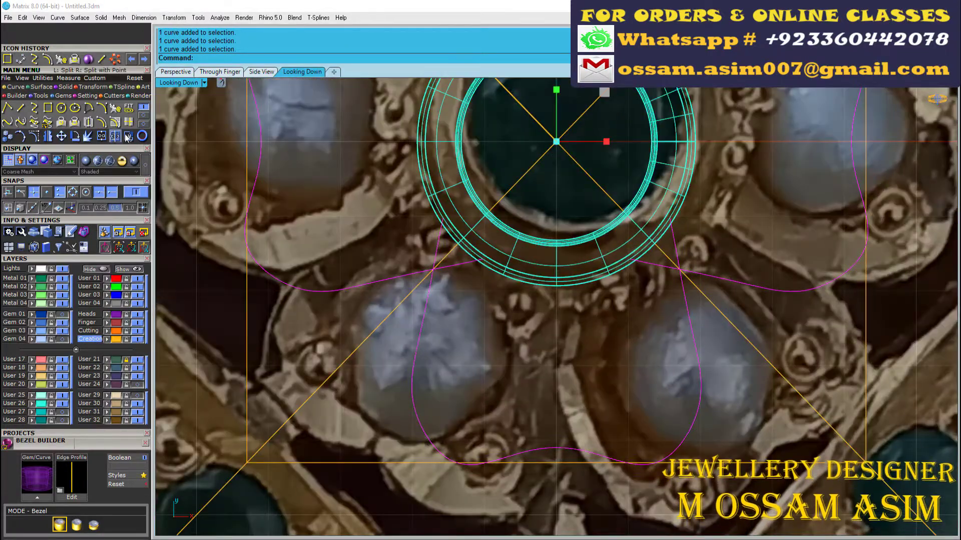
left_click(128, 136)
scroll(622, 283, "down", 14)
left_click_drag(487, 297, 433, 340)
Delete the leftover sphere surface in the Perspective view, keeping only the domed four-petal piece
left_click(186, 72)
left_click(527, 281)
mouse_move(541, 480)
right_mouse_down()
mouse_move(545, 435)
mouse_move(543, 496)
right_mouse_up()
left_click(541, 396)
key("Delete")
Raise the domed four-petal surface vertically to the base of the bezel
scroll(543, 391, "down", 6)
left_click(553, 351)
right_click_drag(553, 352, 516, 300)
left_click_drag(549, 260, 549, 235)
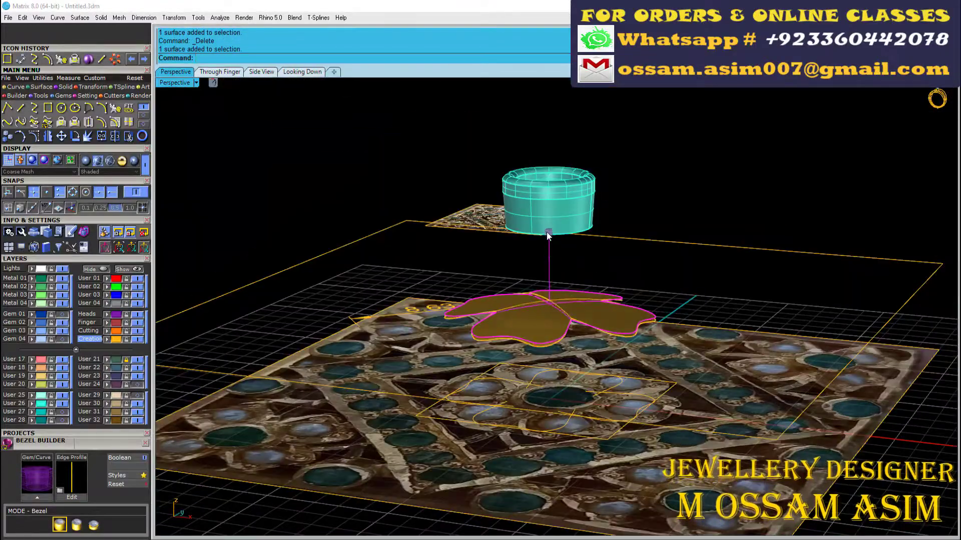
left_click(550, 264)
left_click_drag(557, 181, 555, 183)
scroll(495, 216, "up", 4)
right_click_drag(450, 240, 282, 317)
scroll(425, 209, "down", 6)
Place a 1.8 mm round gem with Gem on Surface, centred on the upper petal in the Looking Down view
left_click(303, 75)
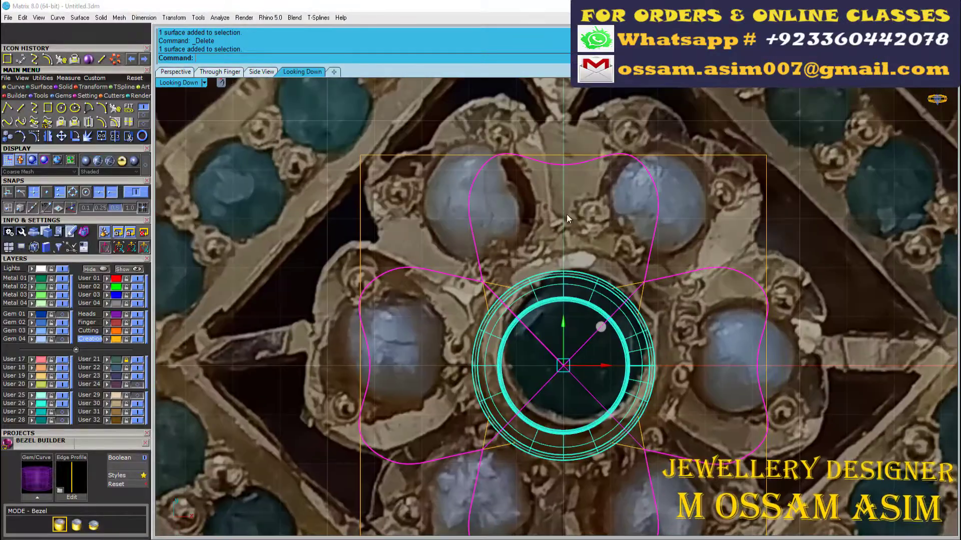
key("F6")
left_click(551, 264)
scroll(570, 222, "up", 12)
scroll(571, 220, "up", 2)
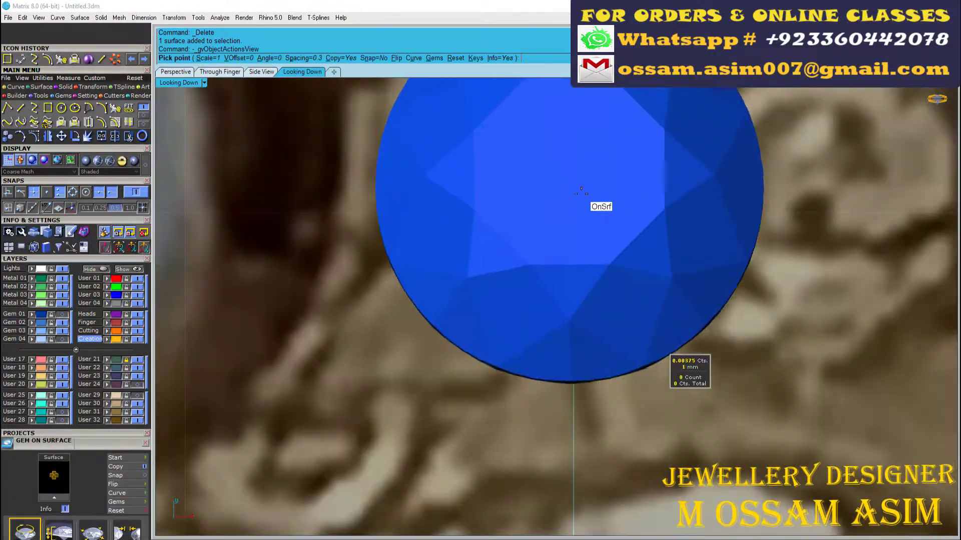
scroll(573, 208, "down", 10)
scroll(574, 210, "up", 2)
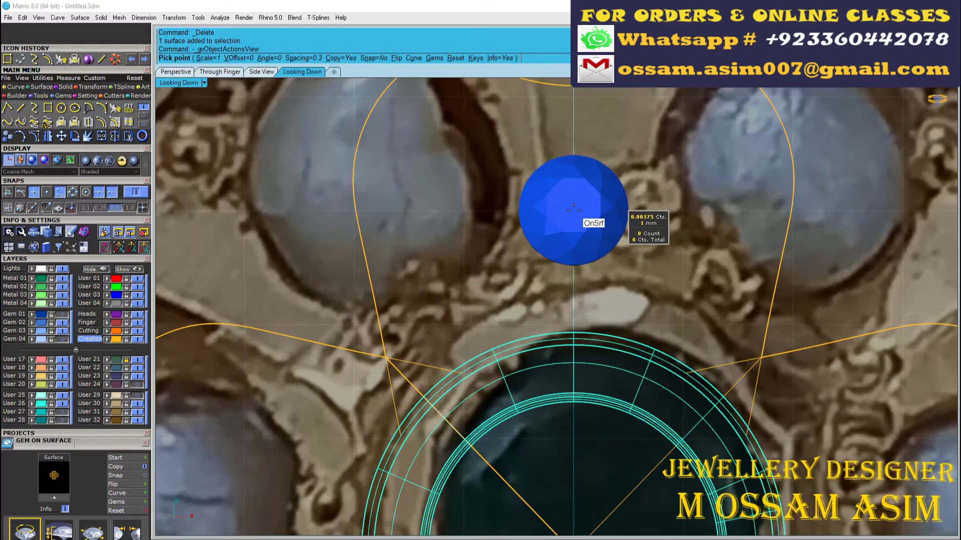
right_click_drag(573, 210, 574, 220)
key("Right")
key("Right")
key("Up")
key("Up")
key("Up")
key("Up")
key("Up")
key("Up")
key("Up")
key("Up")
left_click(574, 221)
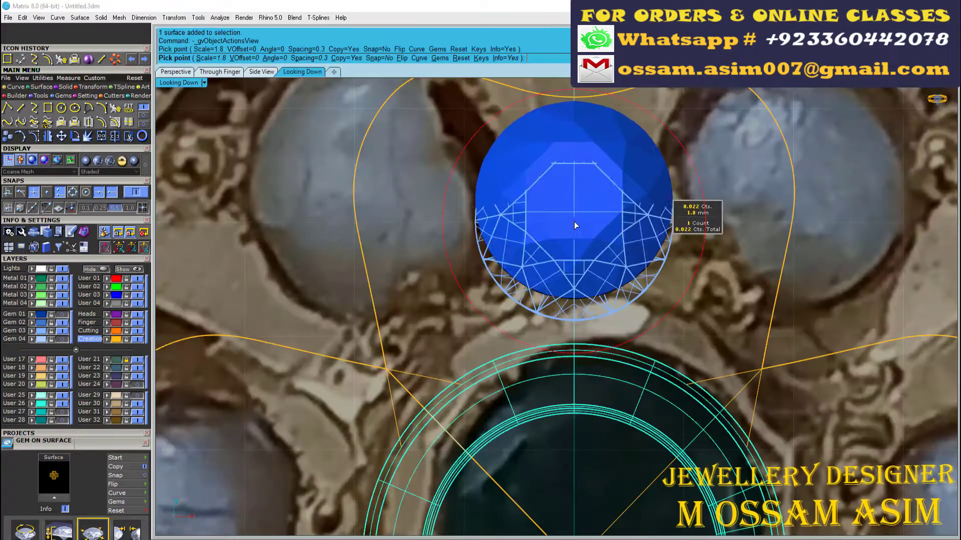
right_click(574, 221)
scroll(579, 278, "up", 5)
scroll(582, 316, "down", 6)
Polar-array the petal gem around the origin into 4 items over the full circle
right_click_drag(625, 250, 612, 455)
scroll(573, 277, "down", 6)
left_click(571, 278)
left_click(119, 59)
scroll(545, 325, "up", 2)
type("0")
key("Return")
type("4")
key("Return")
key("Return")
key("Return")
Duplicate the bezel's centre gem from the Gem 04 layer in place onto the Gem 03 layer, and hide Gem 04
scroll(565, 250, "down", 10)
left_click(174, 72)
scroll(550, 351, "down", 6)
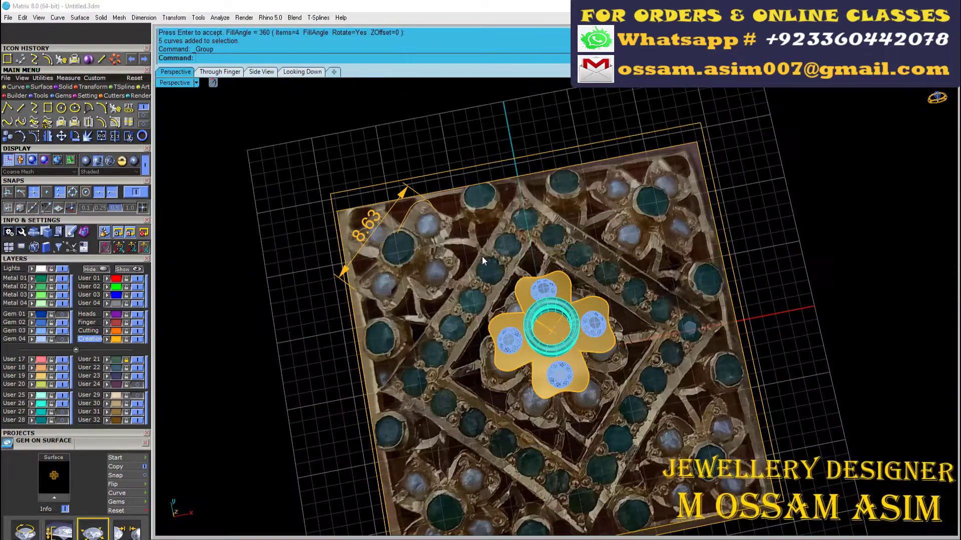
left_click_drag(483, 260, 616, 388)
scroll(518, 311, "up", 5)
left_click(63, 340)
scroll(580, 374, "up", 6)
left_click(521, 364)
key("ctrl+c")
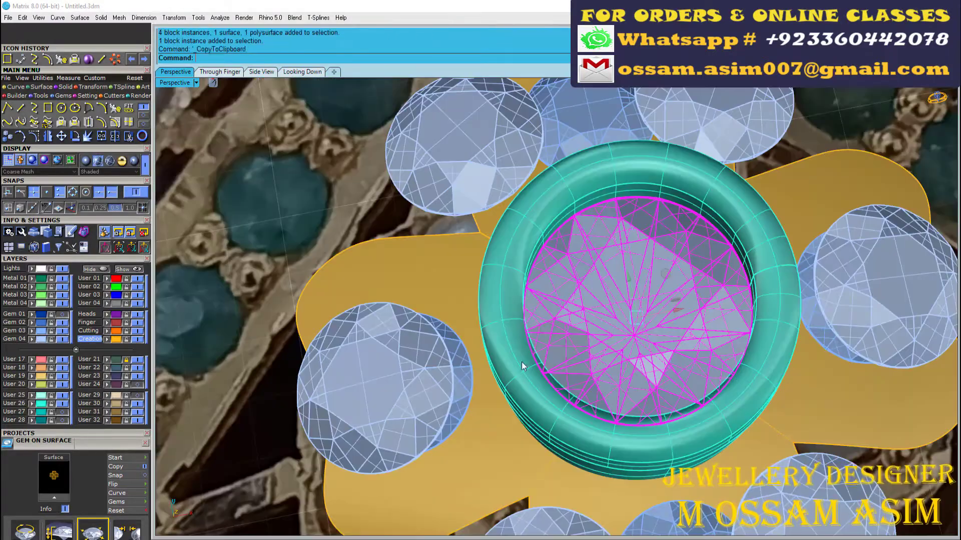
key("ctrl+v")
left_click(32, 330)
left_click(62, 340)
Group the petal surface, bezel and five gems into one flower
scroll(395, 270, "down", 6)
key("Escape")
left_click_drag(311, 160, 583, 431)
scroll(386, 320, "up", 4)
key("ctrl+g")
Rotate the grouped flower about the origin so its petals point diagonally towards the square's corners
scroll(401, 247, "down", 14)
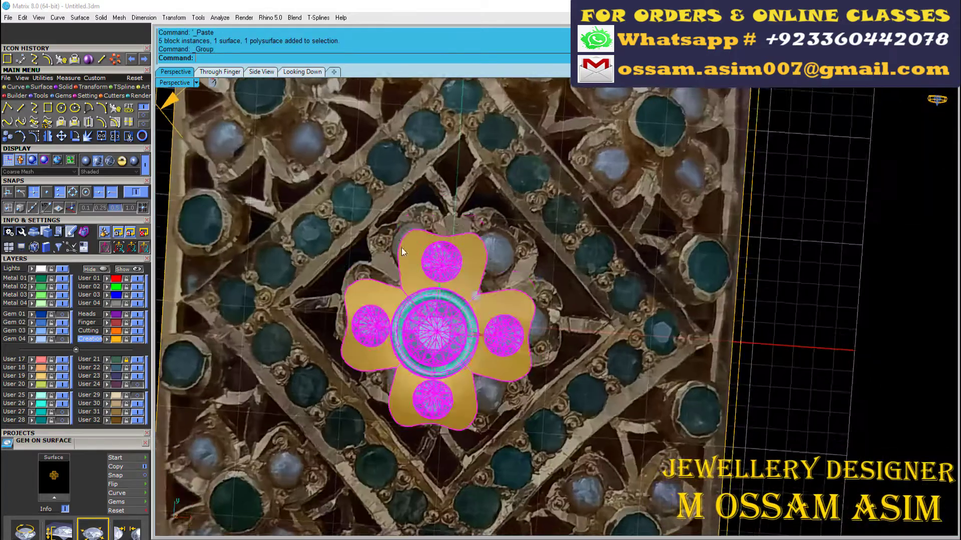
key("ctrl+r")
type("0")
key("Return")
scroll(385, 191, "up", 12)
left_click(429, 288)
left_click(477, 298)
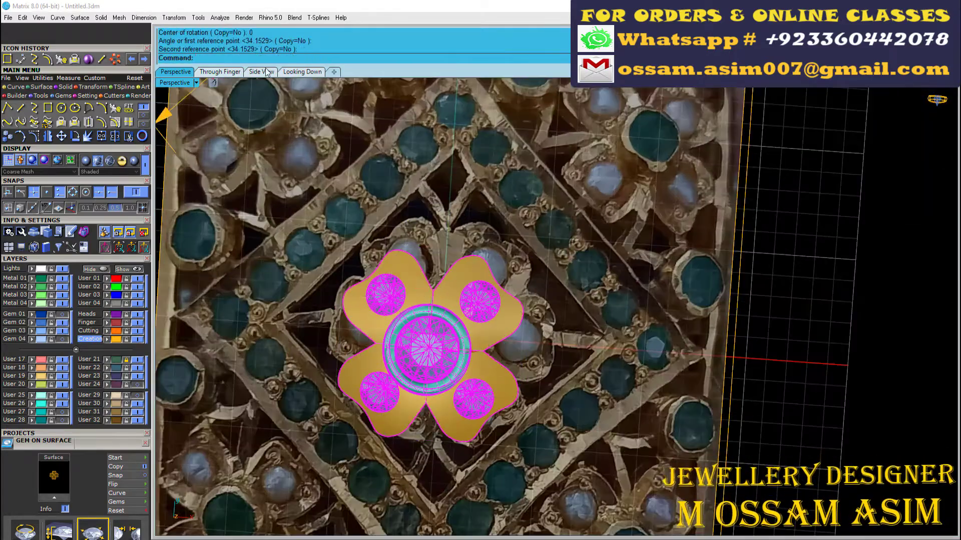
Move the flower from the origin onto the upper-left corner flower of the reference picture
left_click(286, 74)
scroll(437, 228, "up", 2)
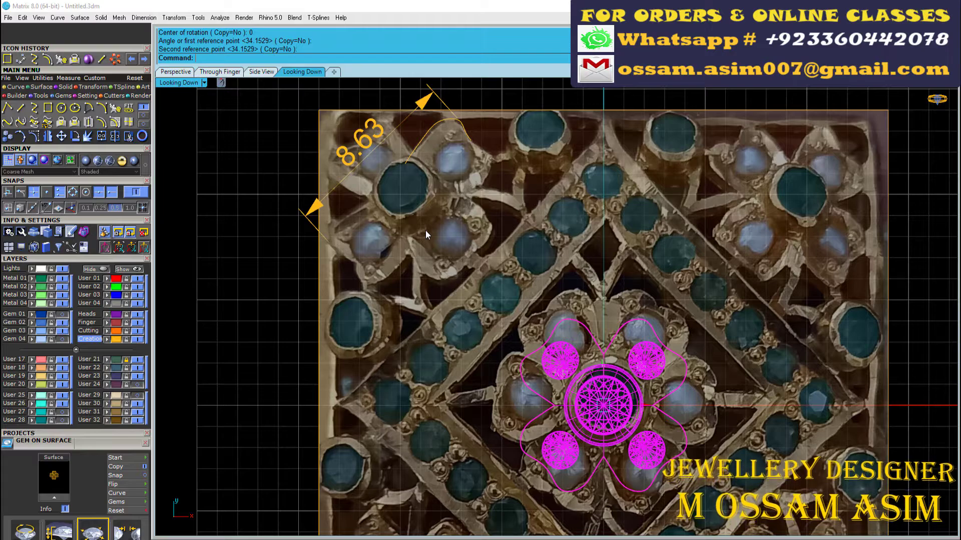
scroll(593, 304, "up", 4)
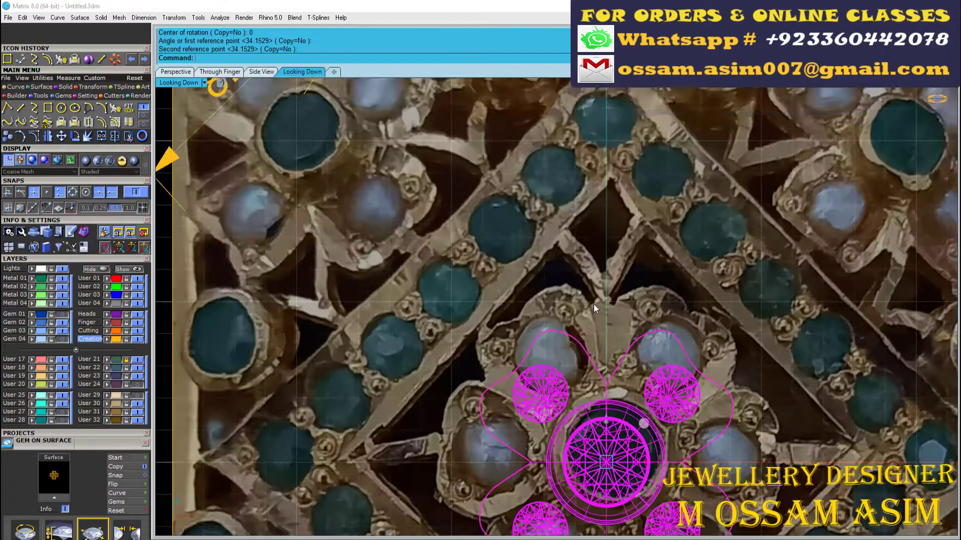
scroll(518, 258, "down", 6)
left_click(61, 136)
scroll(365, 347, "down", 4)
scroll(408, 280, "up", 4)
type("0")
key("Return")
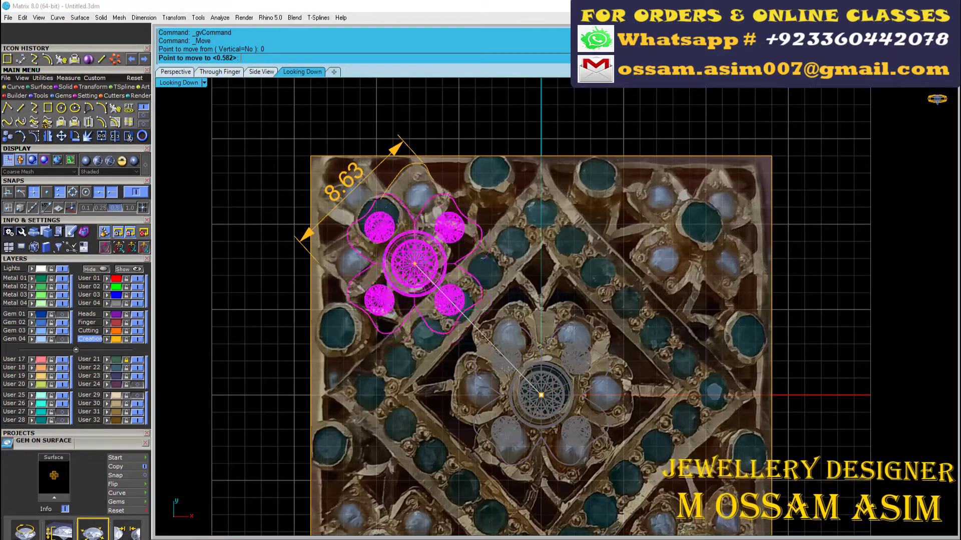
scroll(407, 268, "up", 3)
right_click_drag(372, 196, 427, 280)
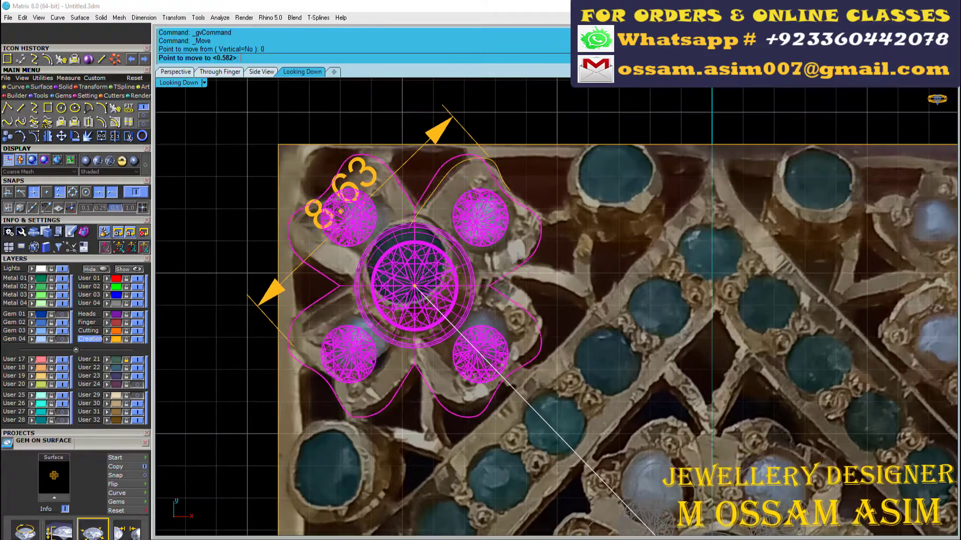
left_click(418, 282)
scroll(436, 276, "down", 6)
Show the User 27 and User 28 layers and check the corner flower's position against the diamond frame
left_click(175, 72)
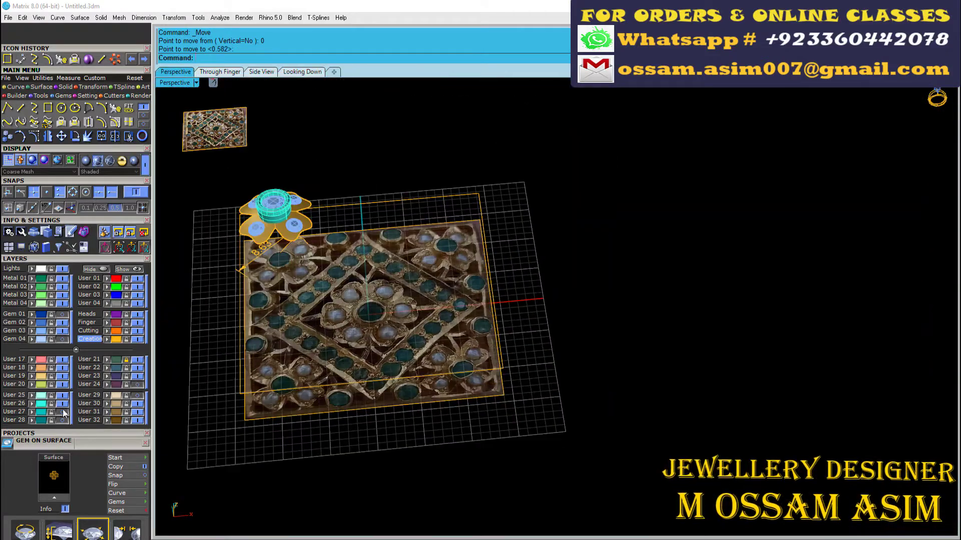
left_click(63, 412)
left_click(63, 421)
right_click_drag(351, 210, 320, 125)
left_click_drag(279, 131, 248, 224)
right_click_drag(273, 180, 218, 327)
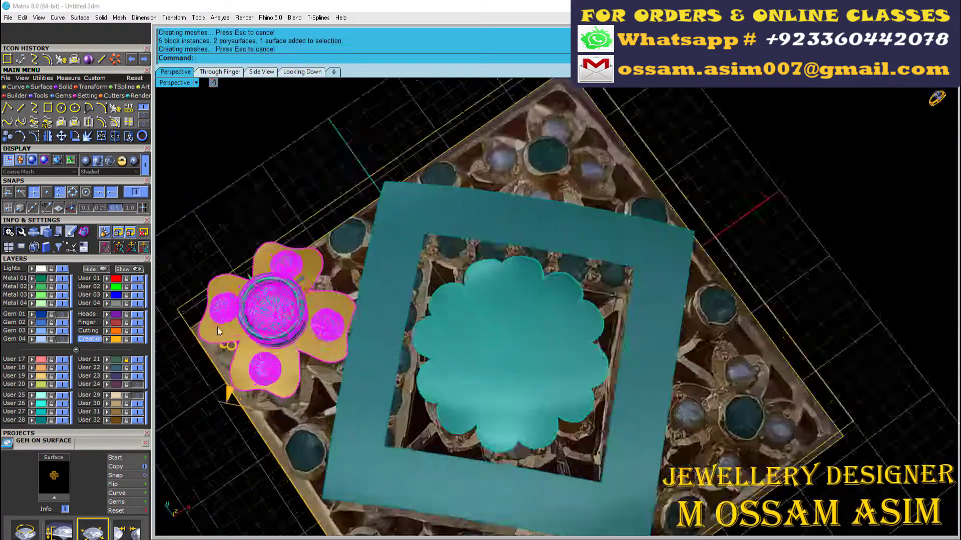
left_click(217, 327)
scroll(217, 328, "up", 7)
right_click_drag(230, 280, 266, 218)
scroll(266, 218, "down", 3)
scroll(338, 221, "down", 7)
scroll(338, 222, "up", 5)
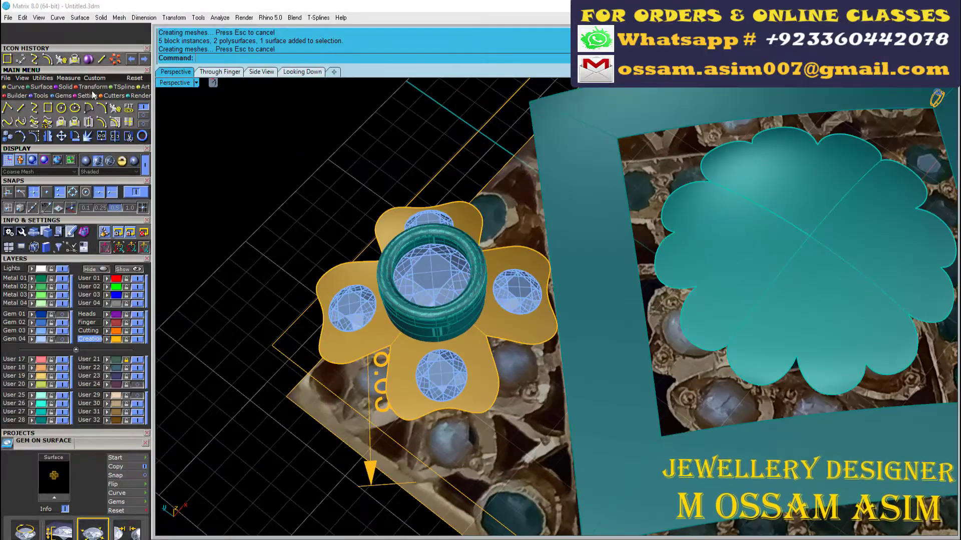
Rotate the corner flower in 3D about an axis through its two side petals, tilting it down towards the outer corner
left_click(85, 111)
scroll(368, 180, "up", 4)
left_click(460, 232)
right_click(466, 230)
left_click(456, 224)
scroll(452, 98, "down", 8)
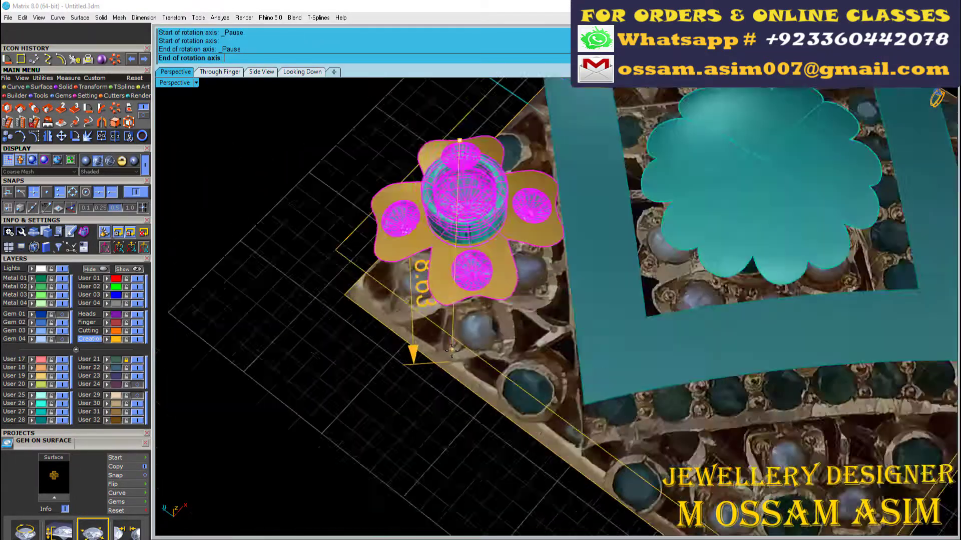
scroll(444, 335, "up", 14)
left_click(574, 156)
scroll(574, 155, "down", 12)
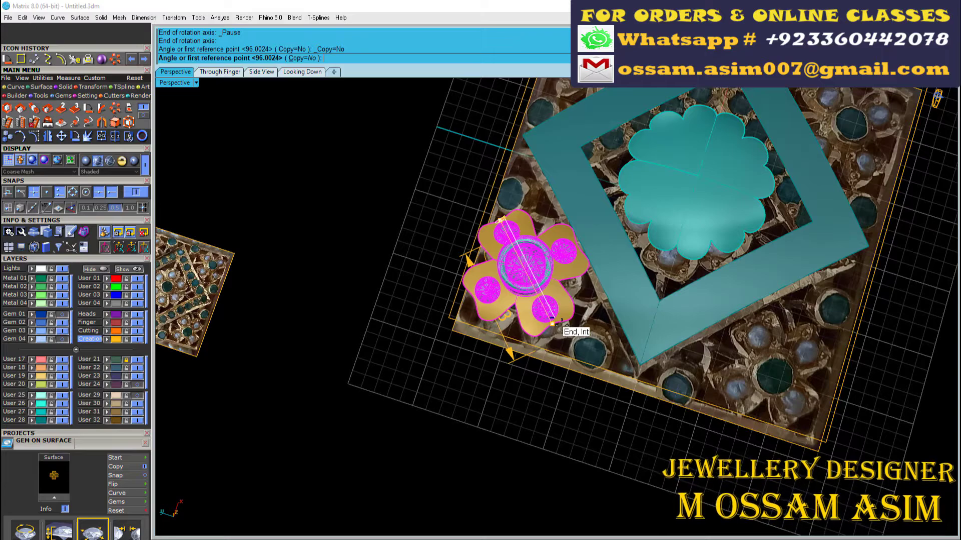
right_click_drag(546, 314, 466, 165)
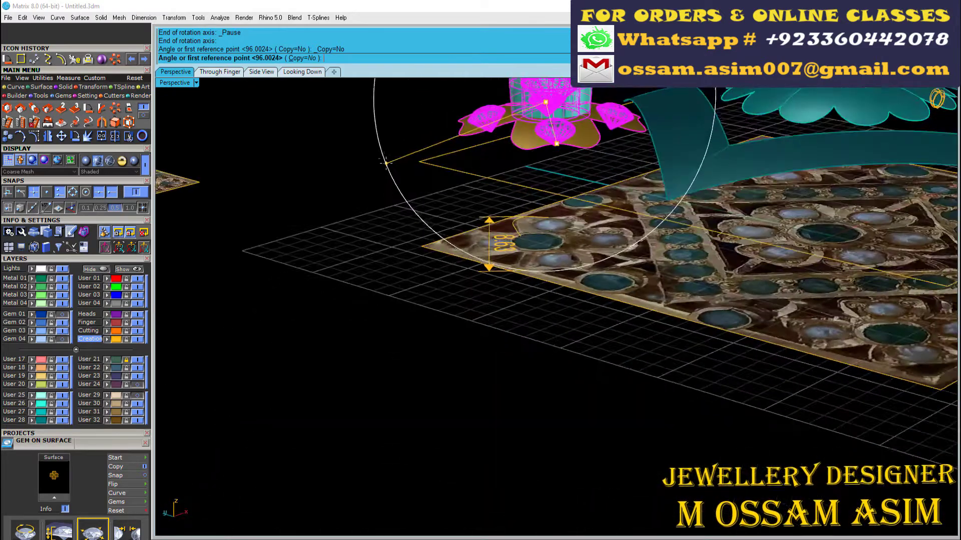
scroll(325, 267, "down", 8)
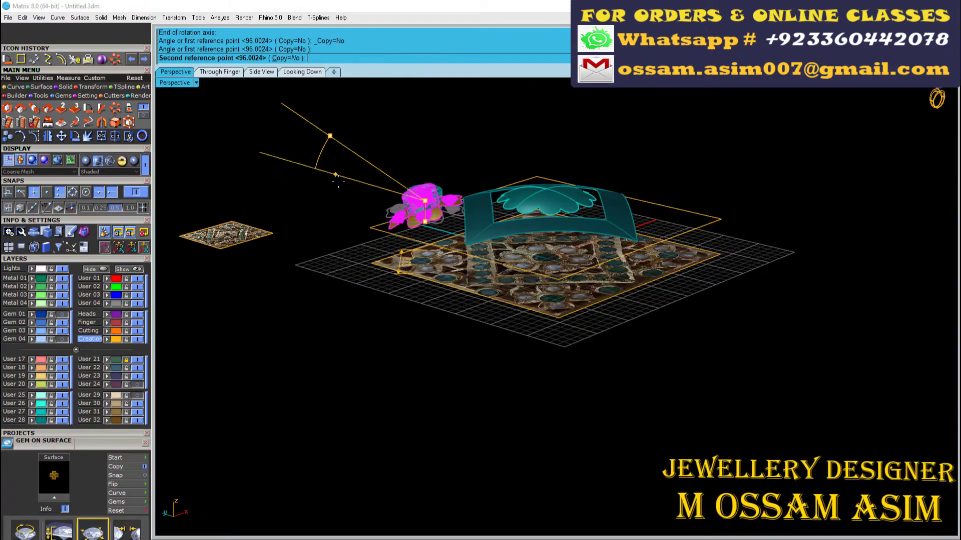
scroll(338, 181, "up", 6)
left_click(340, 183)
right_click_drag(371, 255, 391, 225)
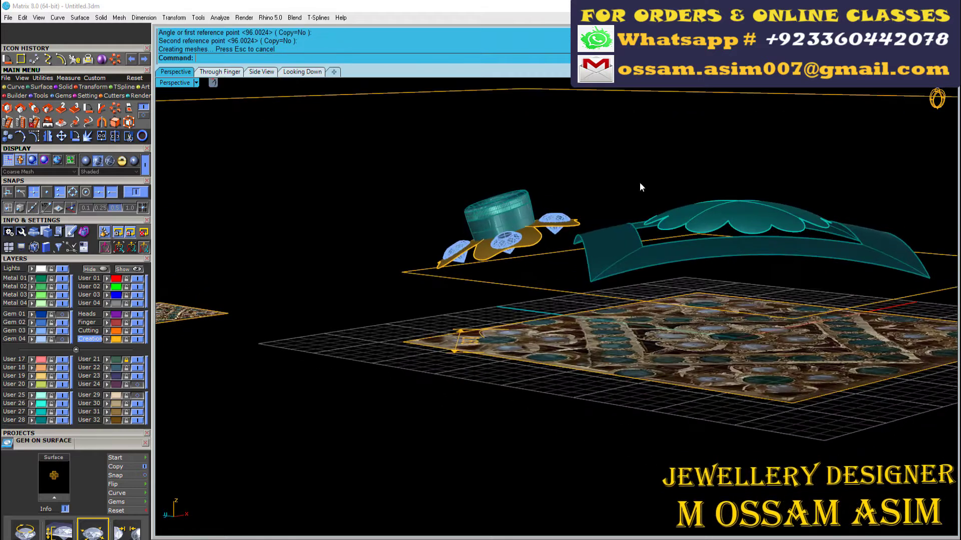
Select all parts of the tilted corner flower and group them
left_click(536, 216)
left_click_drag(400, 131, 583, 271)
key("ctrl+g")
scroll(516, 185, "down", 4)
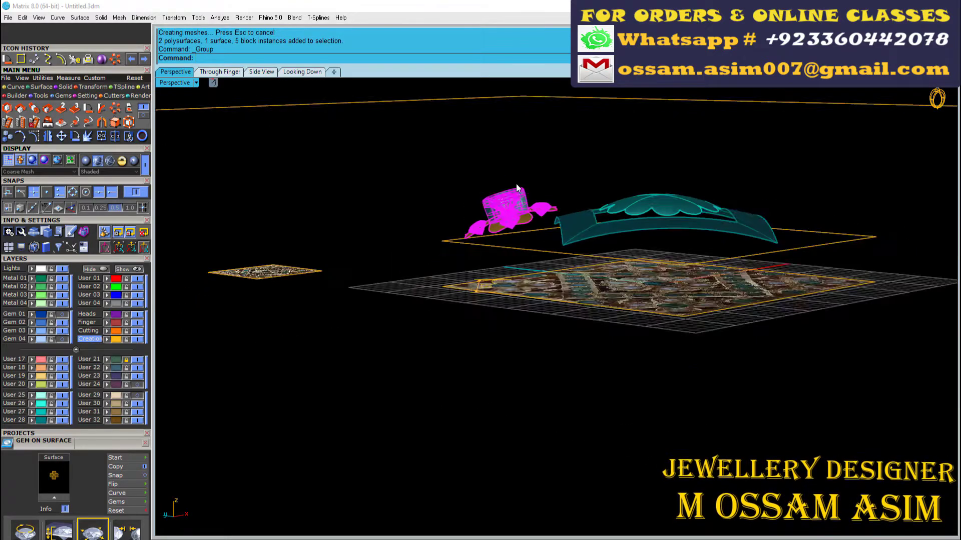
Rotate the flower in 3D again about the axis between its side petals' tips to fine-tune its tilt
scroll(517, 188, "up", 5)
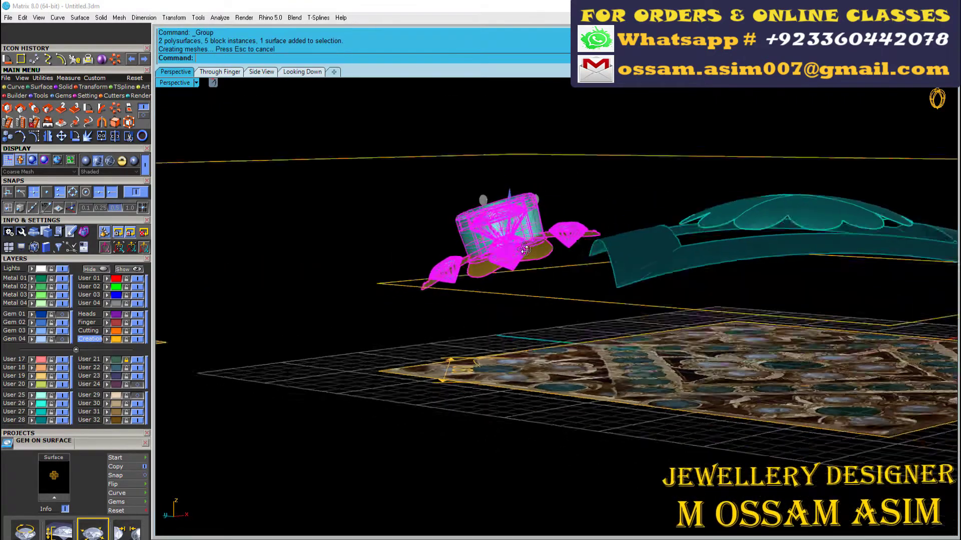
right_click_drag(524, 249, 530, 258)
scroll(554, 220, "up", 4)
right_click_drag(614, 224, 525, 250)
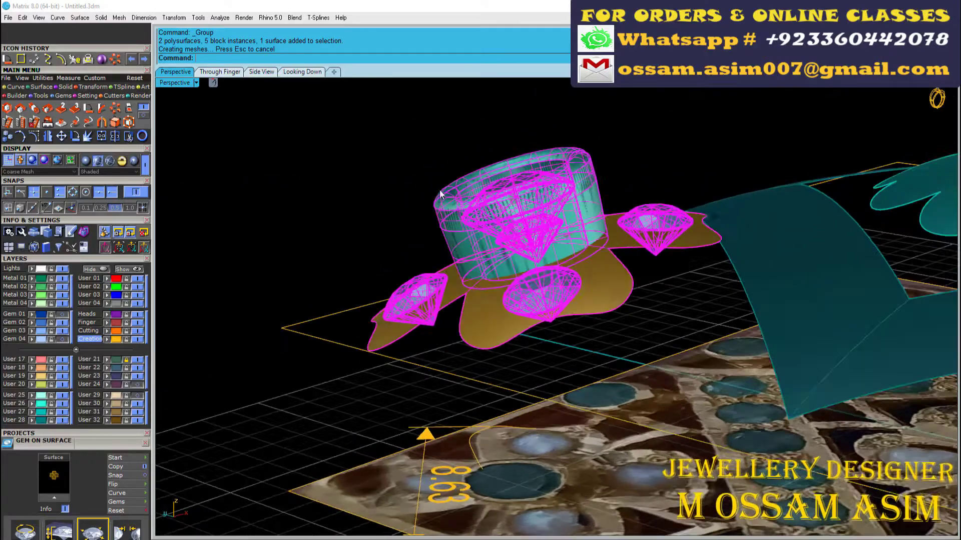
left_click(93, 111)
right_click_drag(481, 220, 650, 351)
left_click(848, 336)
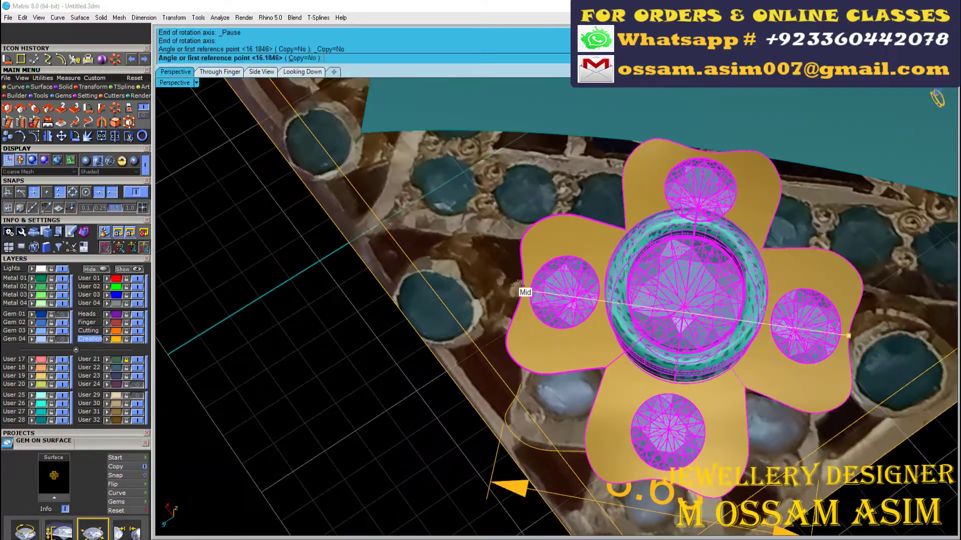
right_click_drag(518, 286, 400, 130)
left_click(350, 142)
left_click(347, 150)
Rotate the flower in 3D about an axis along its outer petal's tip to bring the inner petal to the frame
right_click_drag(347, 150, 414, 343)
scroll(415, 343, "up", 7)
right_click(430, 316)
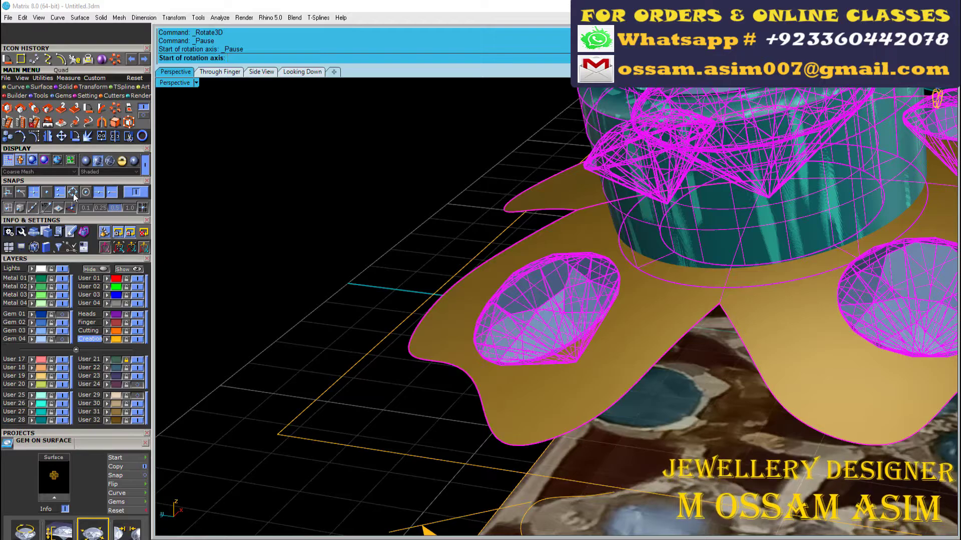
left_click(533, 443)
right_click_drag(533, 443, 420, 268)
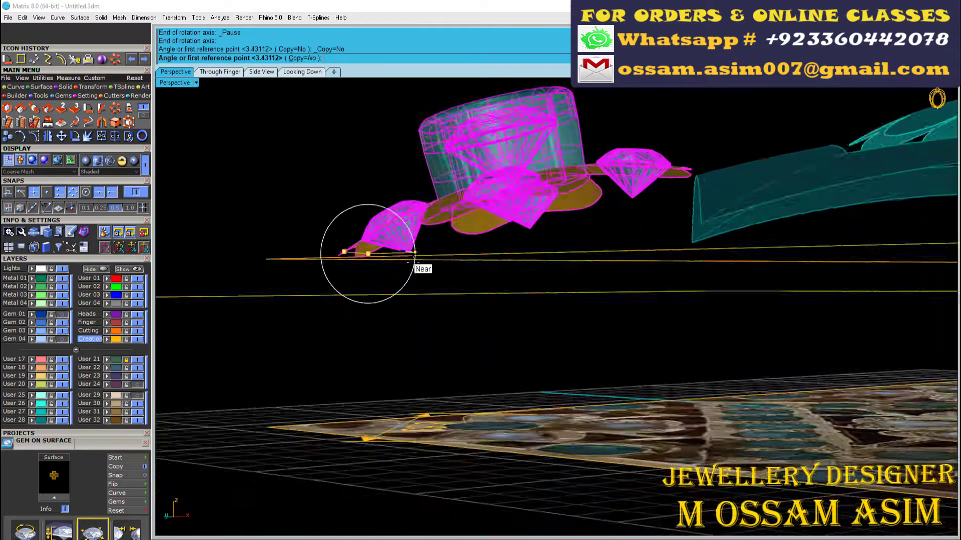
left_click(390, 119)
left_click(395, 120)
Examine from several angles how the tilted flower's petals meet the diamond frame
scroll(700, 186, "up", 10)
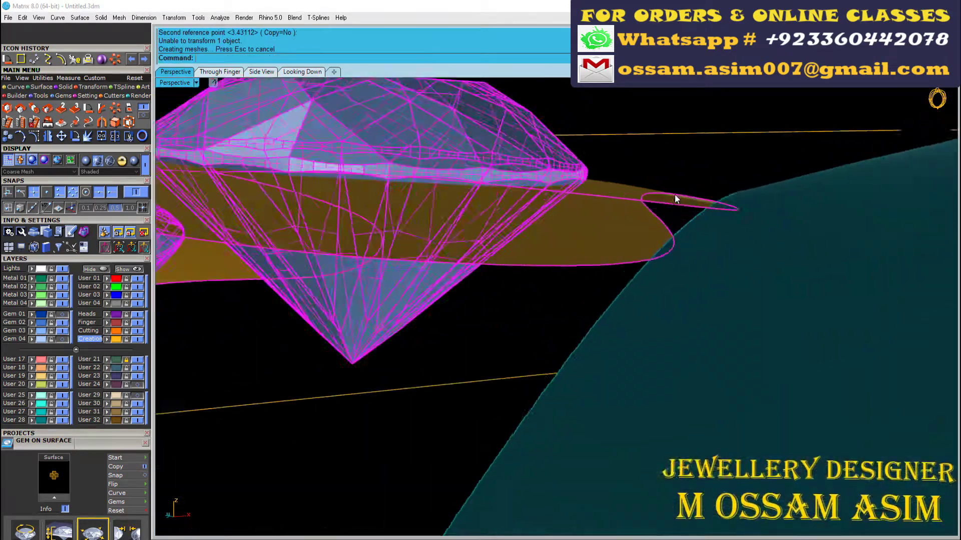
right_click_drag(675, 199, 740, 462)
scroll(618, 223, "down", 12)
left_click(618, 223)
right_click_drag(618, 223, 600, 351)
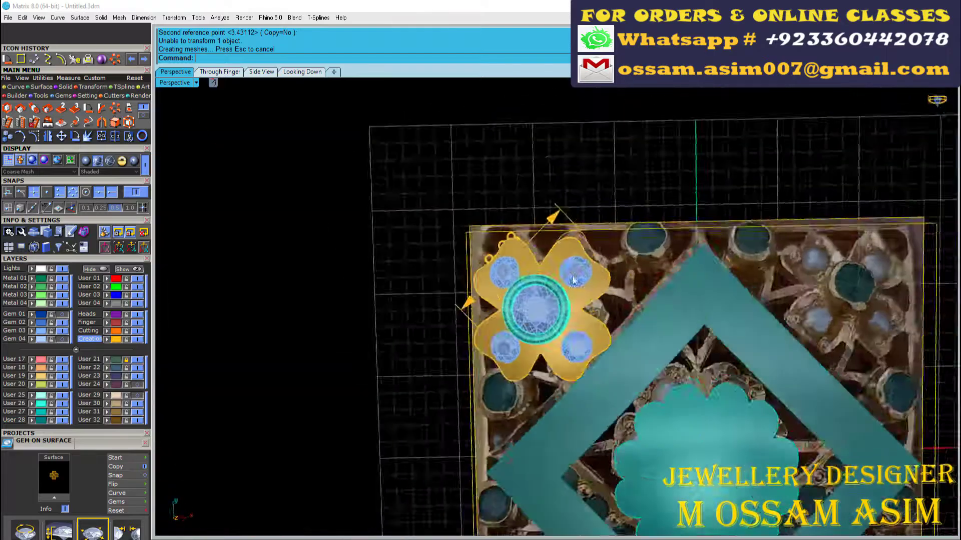
scroll(601, 283, "up", 9)
right_click_drag(710, 275, 595, 220)
left_click(594, 233)
key("Escape")
Delete the extra bezel polysurface at the corner flower while keeping the diamond frame surface
left_click(505, 231)
scroll(497, 232, "down", 12)
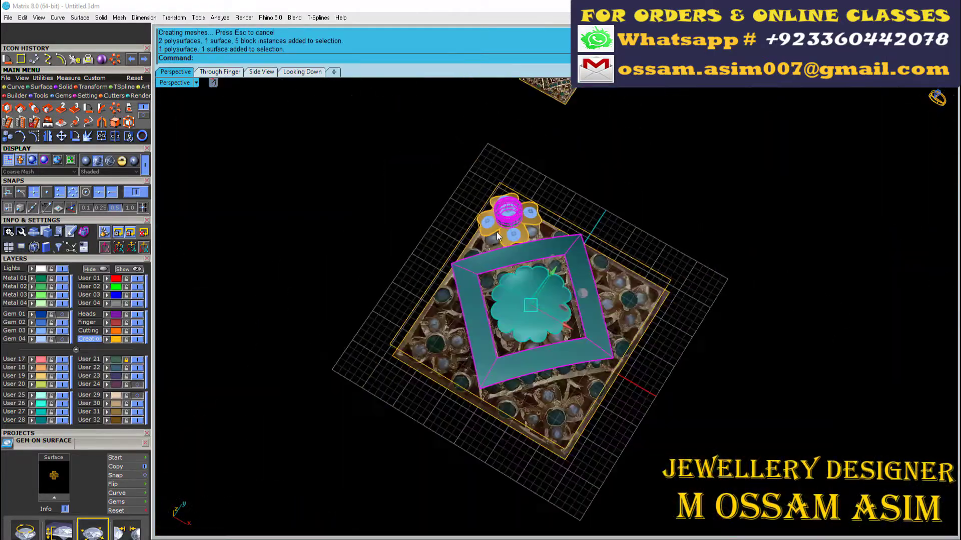
right_click_drag(496, 232, 499, 185)
scroll(500, 239, "up", 10)
scroll(500, 239, "down", 9)
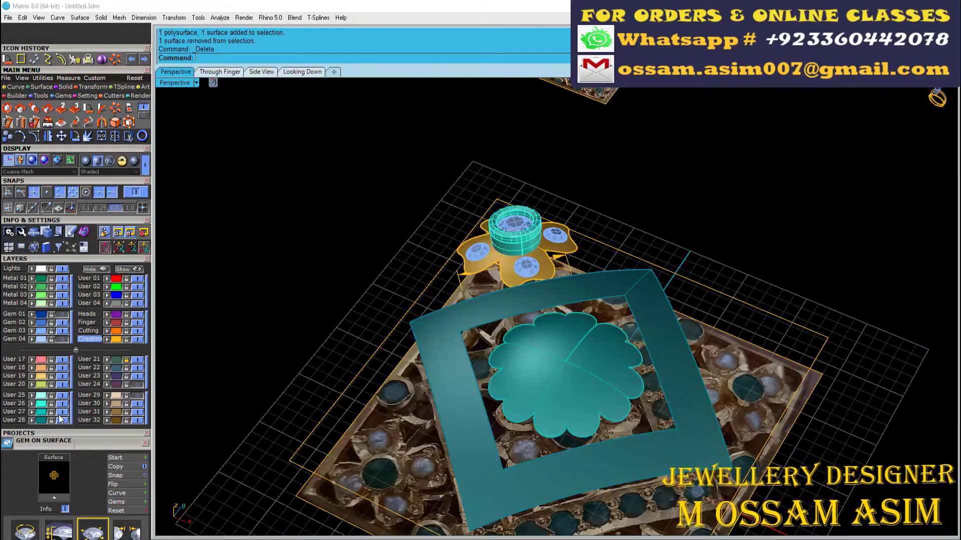
Create a bezel around the central flower's middle gem using the style of the corner flower's bezel
left_click(549, 354)
key("F6")
left_click(563, 344)
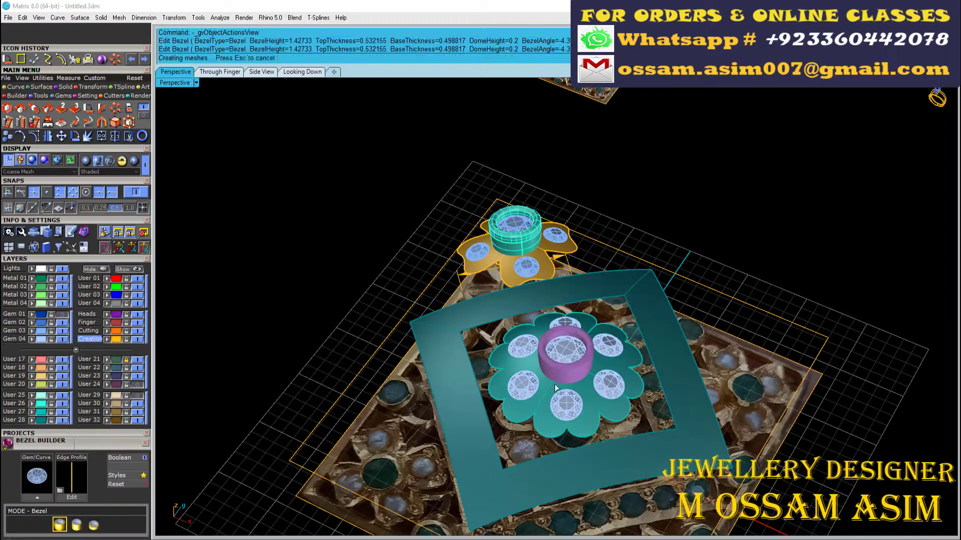
key("ctrl+z")
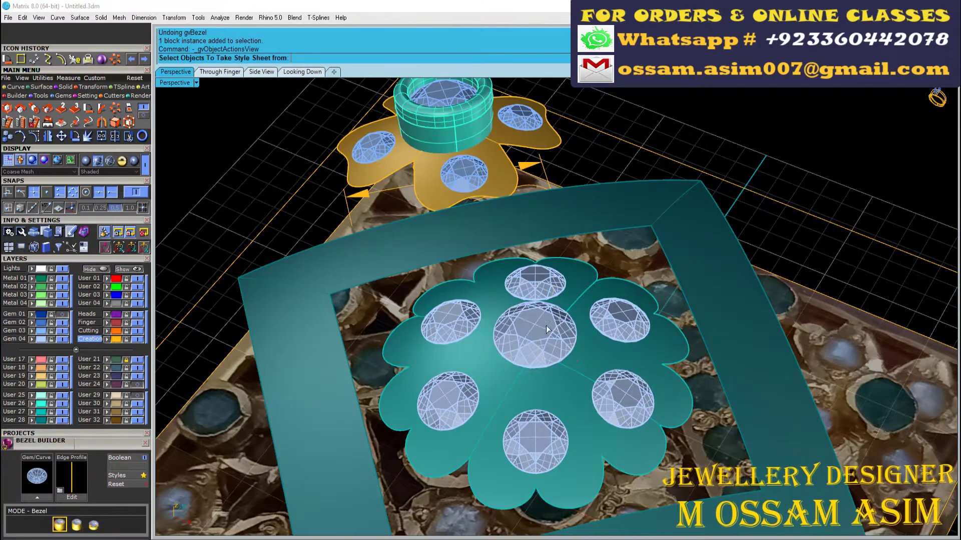
left_click(445, 98)
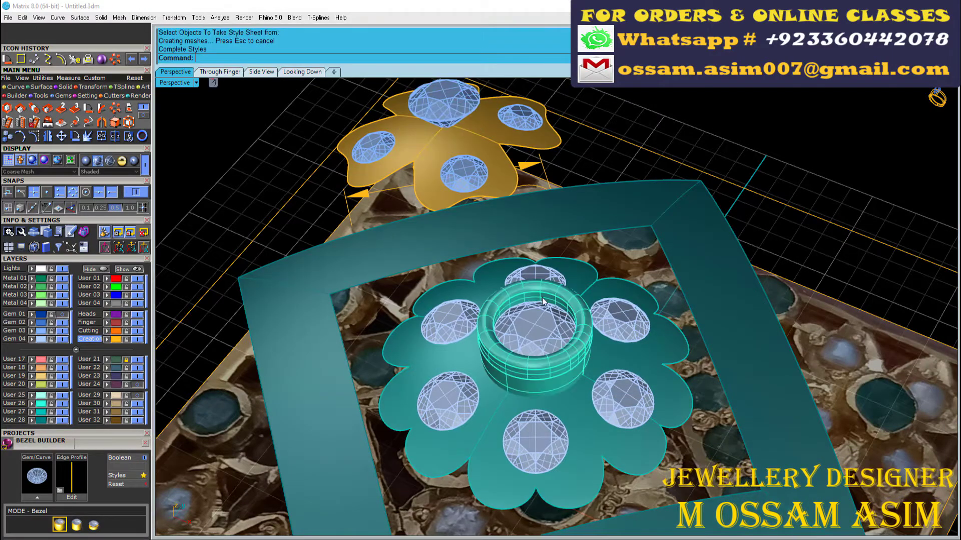
Rebuild the corner flower's centre gem bezel with the style of the central flower's bezel
left_click(468, 104)
key("F6")
left_click(510, 137)
left_click(549, 335)
scroll(552, 497, "up", 2)
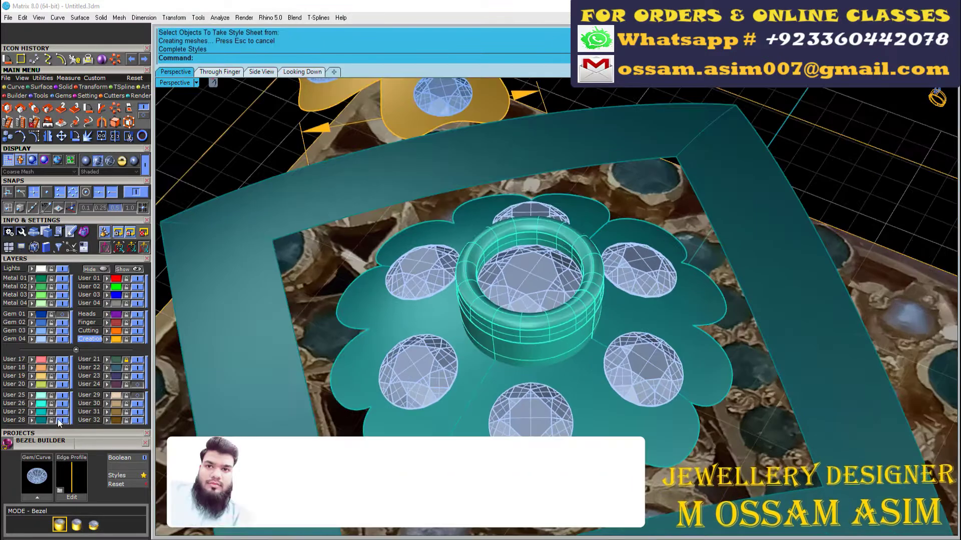
Hide the layers holding the diamond frame and the gem-set central flower
left_click(62, 420)
left_click(62, 411)
left_click(62, 340)
scroll(503, 346, "down", 8)
left_click(506, 334)
left_click(234, 398)
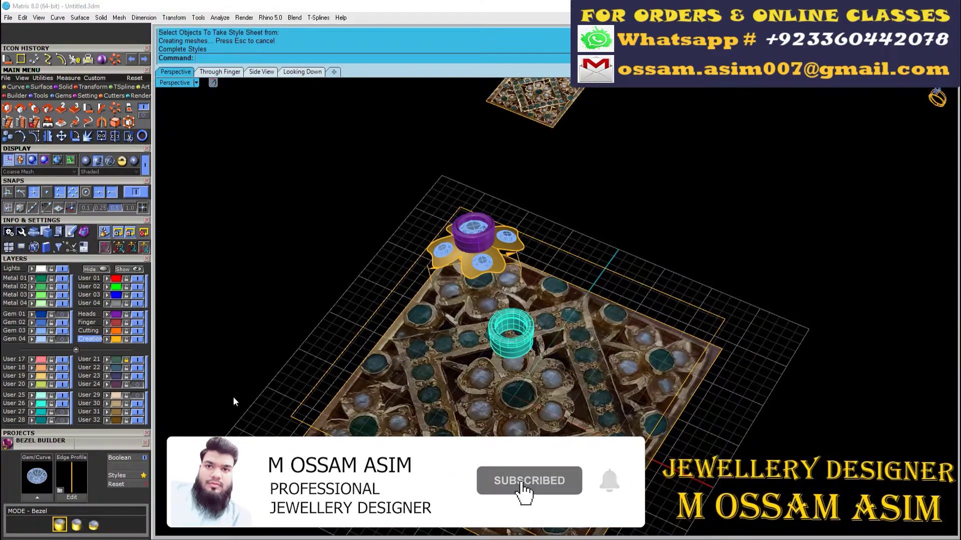
Ungroup the leftover bezel at the centre from the corner flower and delete it
scroll(543, 330, "up", 8)
left_click(513, 355)
scroll(536, 354, "down", 8)
left_click(547, 339)
scroll(513, 312, "up", 8)
left_click(515, 349)
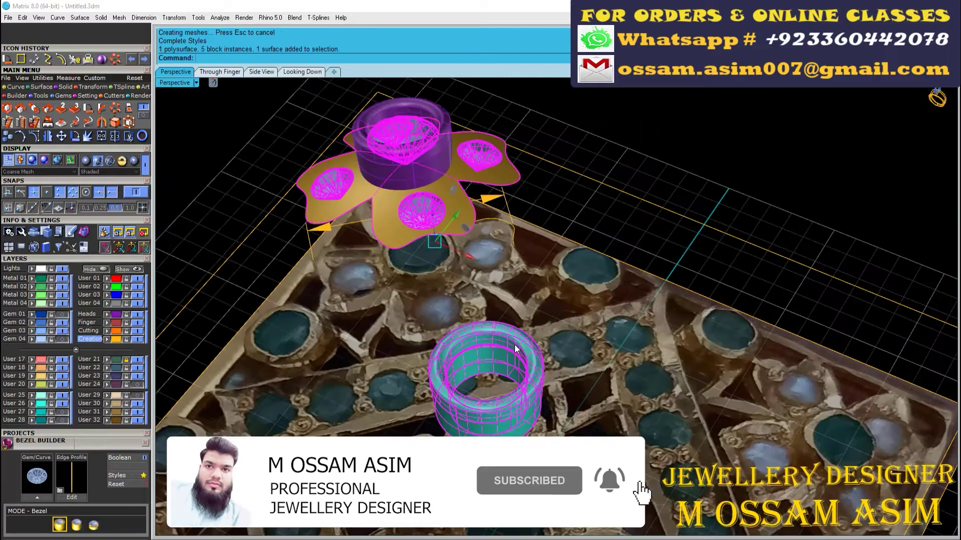
key("ctrl+shift+g")
left_click(514, 343, "ctrl")
left_click(514, 343)
key("ctrl+shift+g")
key("ctrl+shift+g")
left_click(514, 343, "ctrl")
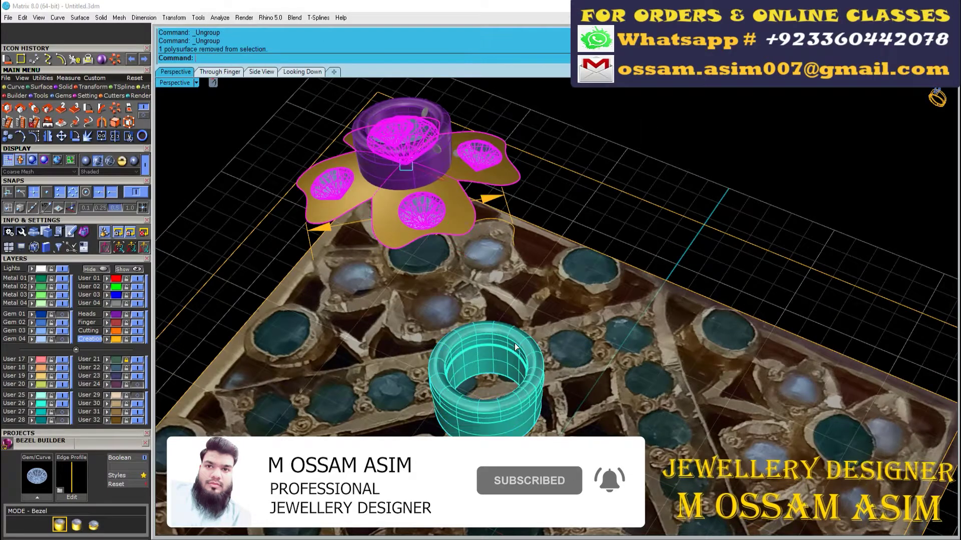
key("Escape")
left_click(515, 343)
key("Delete")
Mirror the corner flower with its bezel and five gems across the Y axis through the origin
left_click(402, 172)
scroll(403, 172, "up", 3)
right_click_drag(403, 172, 508, 197)
scroll(510, 316, "down", 8)
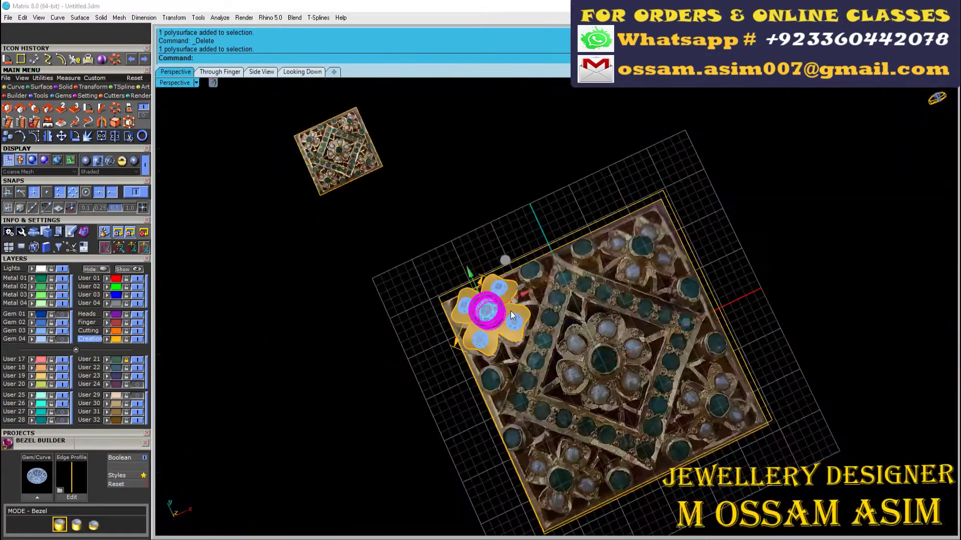
right_click_drag(566, 330, 464, 275)
scroll(439, 248, "up", 5)
left_click(86, 160)
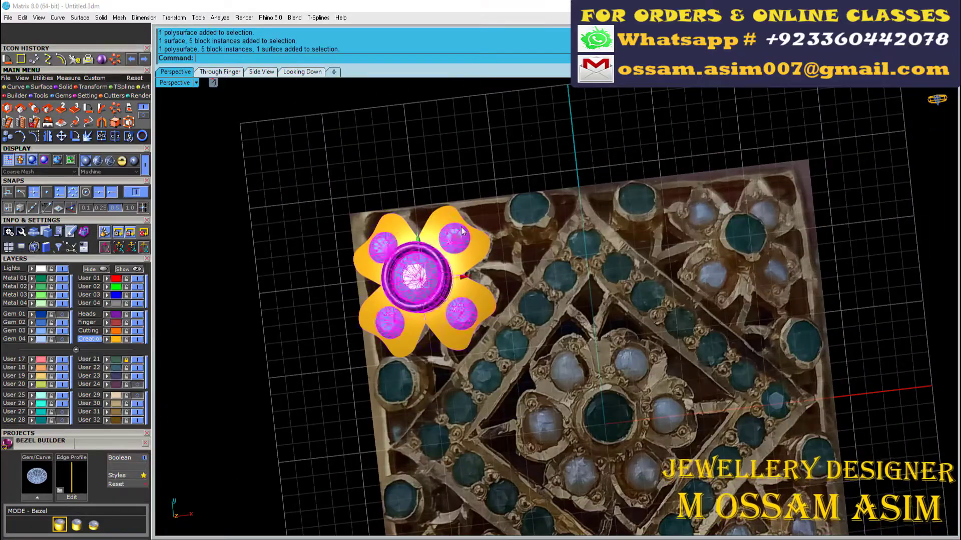
type("0")
key("Return")
left_click(574, 280)
Mirror both corner flowers across the X axis through the origin and show the hidden frame and central flower layers again
left_click_drag(635, 150, 821, 320)
scroll(849, 341, "down", 8)
left_click_drag(716, 232, 611, 430, "shift")
type("0")
key("Return")
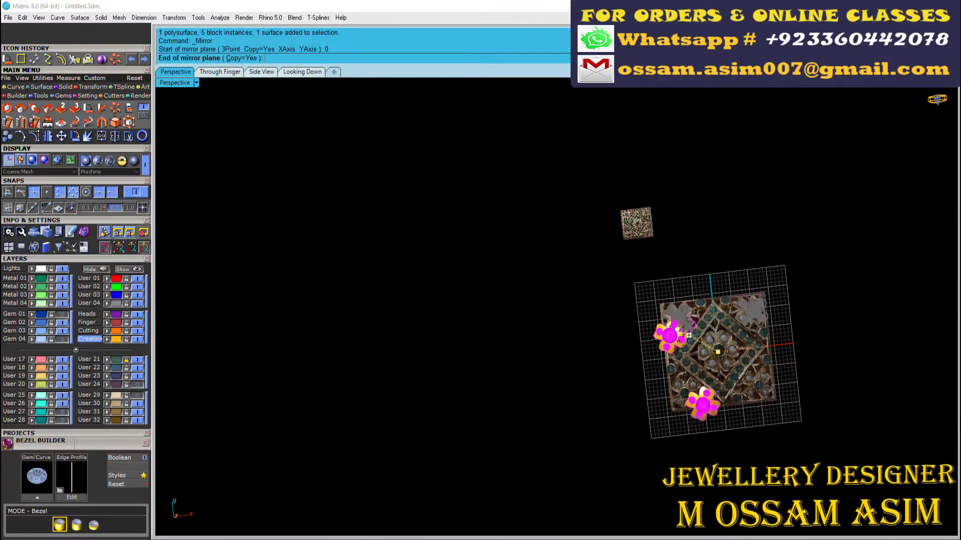
left_click(768, 346)
scroll(745, 371, "up", 8)
right_click_drag(745, 372, 671, 367)
left_click(62, 412)
left_click(62, 419)
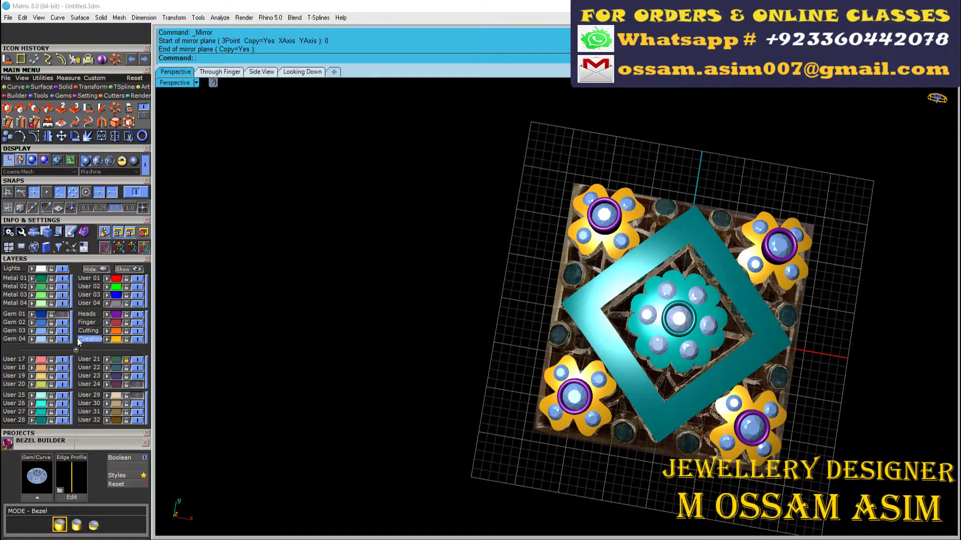
Measure the wall thickness of the upper-left corner flower's bezel in plan view with an aligned dimension
left_click(302, 71)
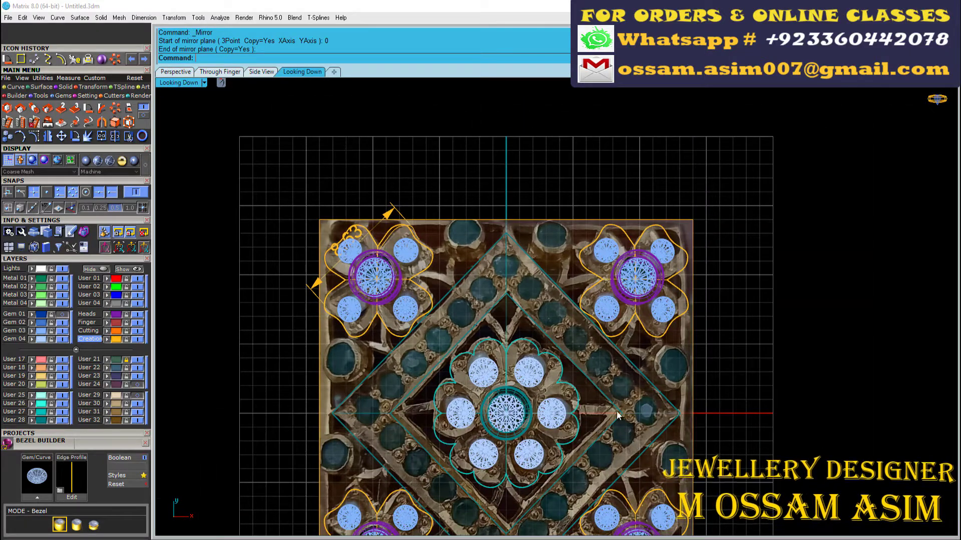
scroll(432, 251, "up", 8)
scroll(487, 261, "down", 8)
scroll(526, 256, "up", 4)
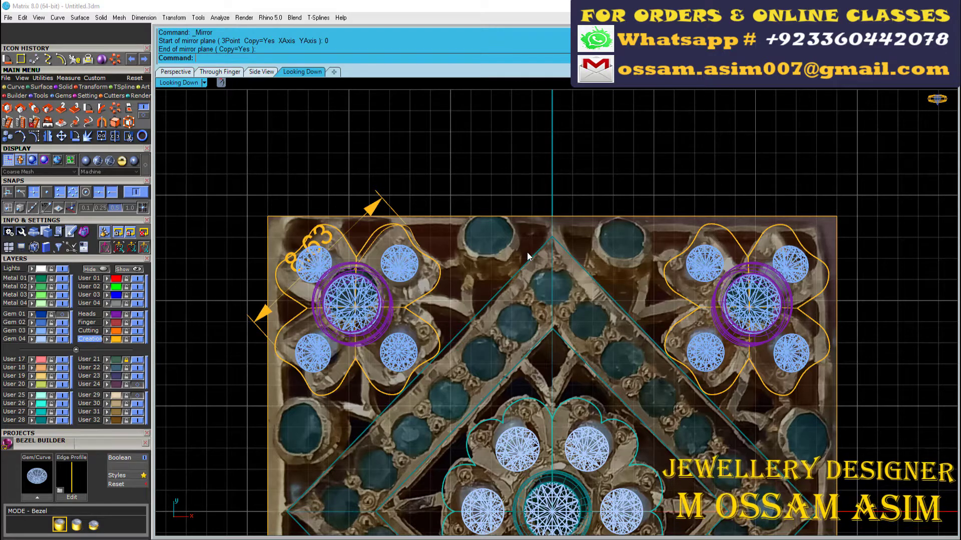
scroll(334, 283, "up", 5)
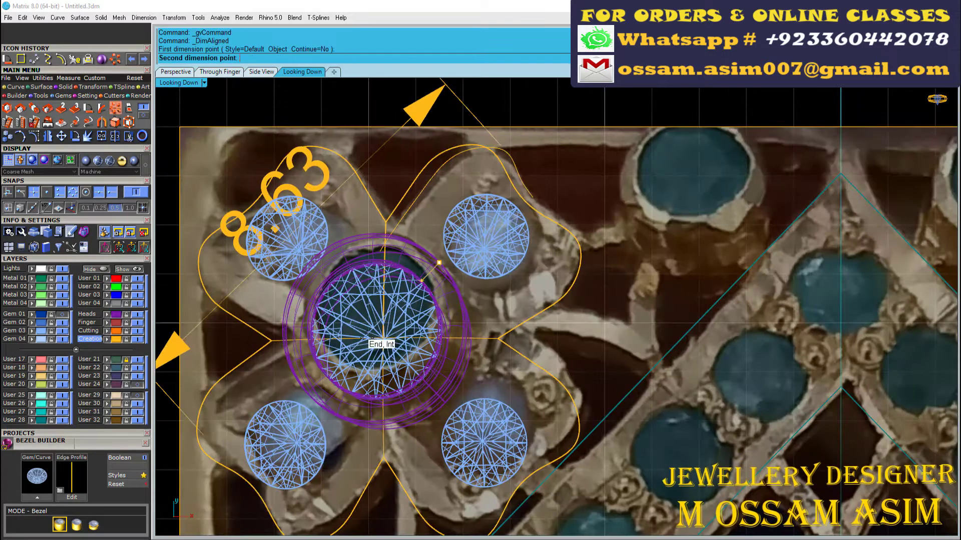
key("Escape")
scroll(370, 277, "up", 6)
Select only the upper-left corner flower's centre gem and bezel, and dimension diagonally across the bezel
left_click(460, 281)
left_click(452, 314, "shift")
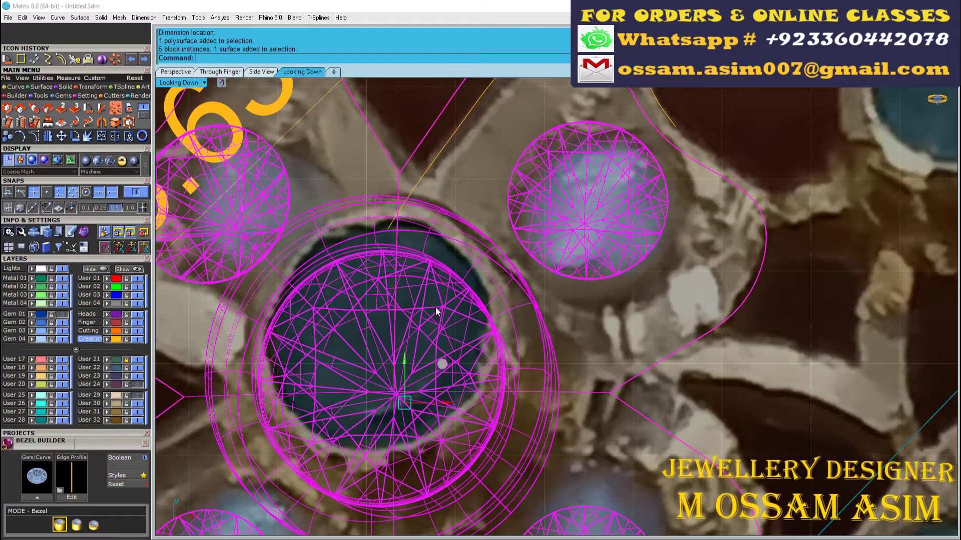
left_click(436, 309)
key("Escape")
left_click(421, 327)
left_click(468, 224, "shift")
scroll(452, 276, "down", 4)
left_click_drag(406, 344, 268, 282)
right_click(435, 207)
left_click(309, 431)
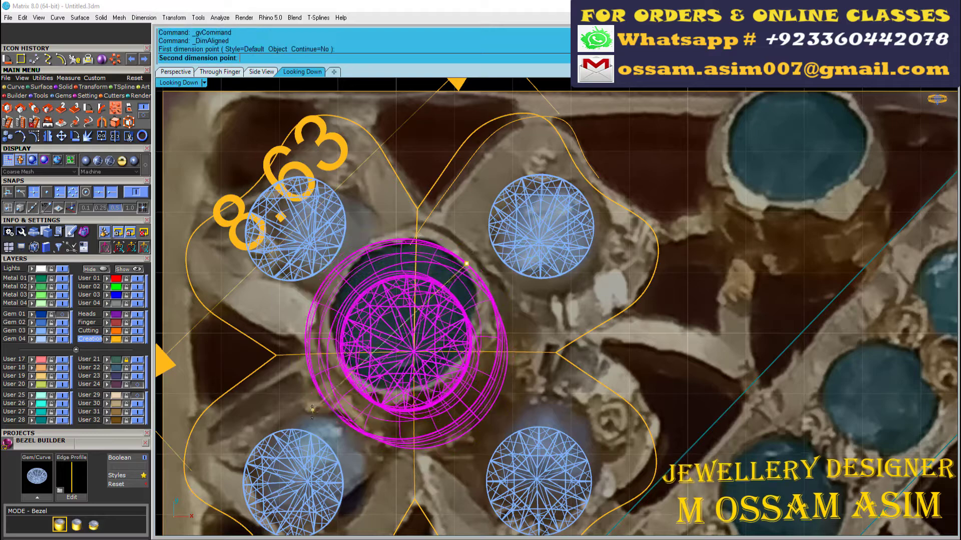
left_click(339, 407)
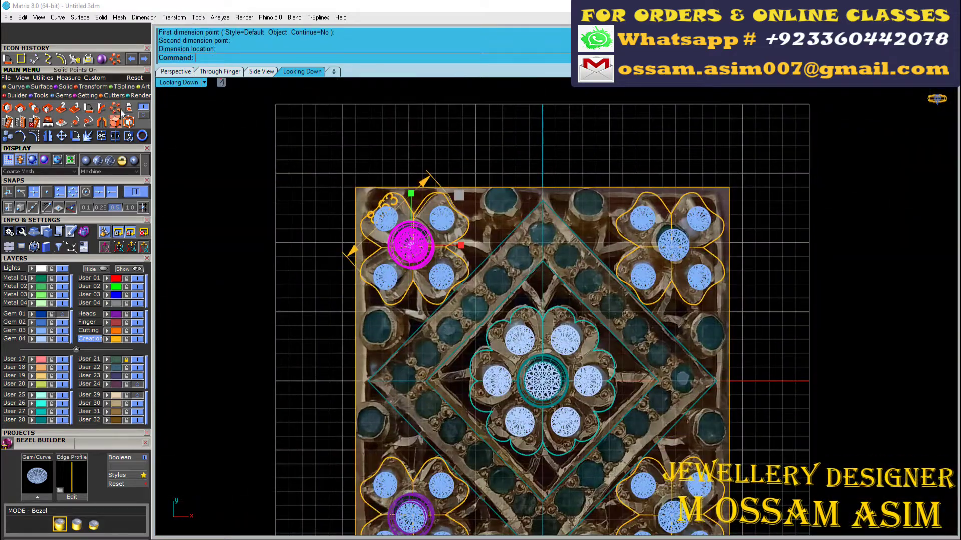
Polar array the selected gem and bezel as 12 items over 360 degrees around the origin
scroll(274, 152, "down", 2)
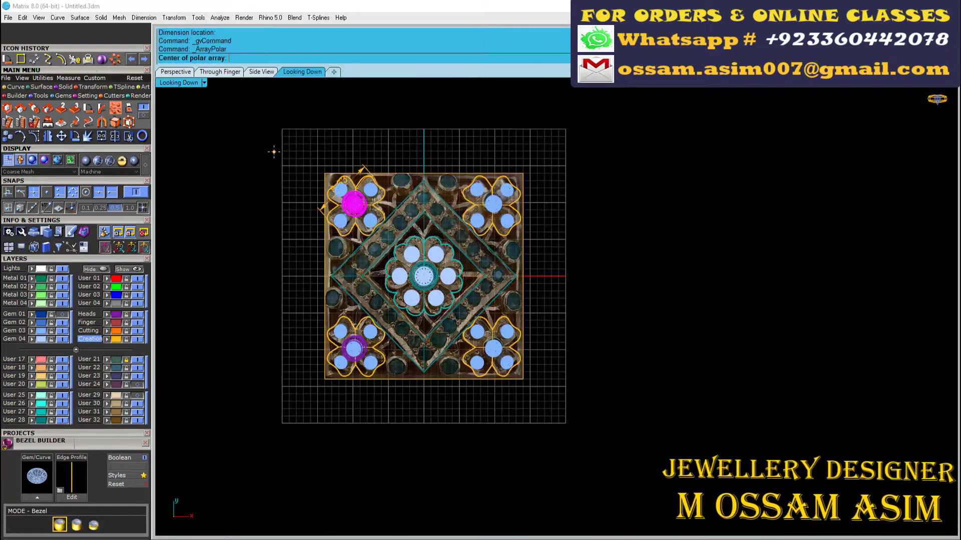
key("Return")
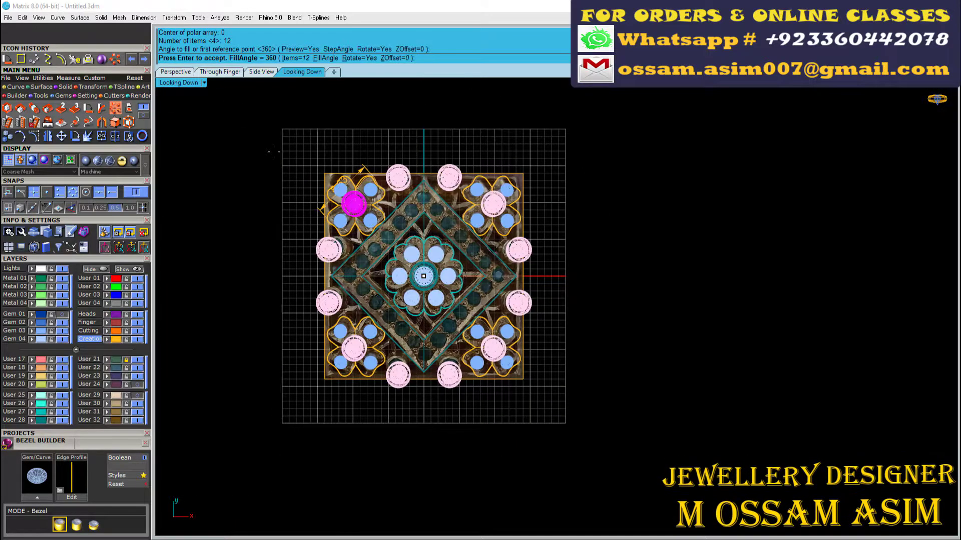
scroll(283, 151, "up", 5)
scroll(503, 189, "up", 5)
key("Return")
Copy the arrayed gem and bezel at the upper edge beside the corner flower, undo the array and paste that copy
left_click_drag(434, 130, 582, 300)
scroll(578, 308, "up", 5)
key("ctrl+c")
key("ctrl+z")
key("ctrl+v")
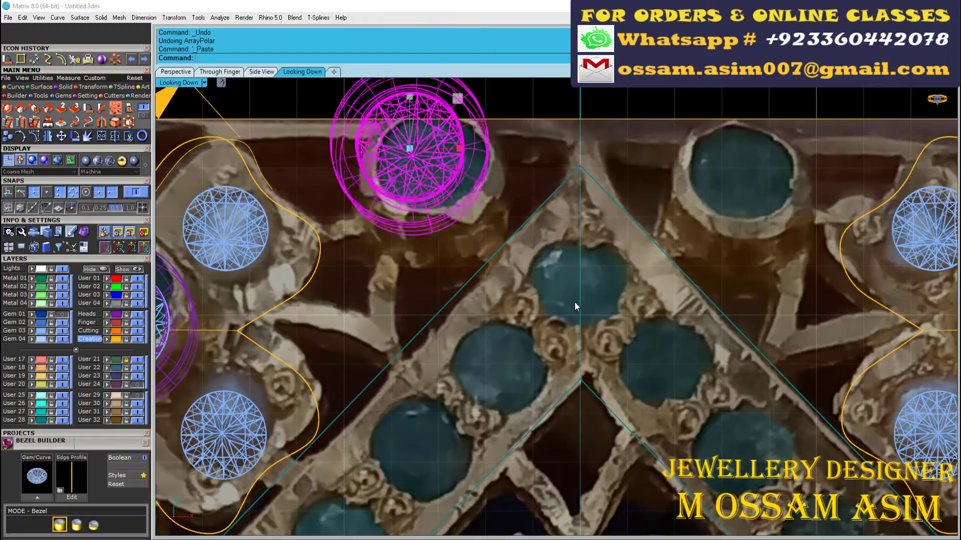
Move the pasted gem and bezel down near the reference's upper-edge stone and check its placement in perspective
scroll(574, 303, "down", 2)
left_click_drag(464, 152, 468, 191)
scroll(472, 193, "down", 8)
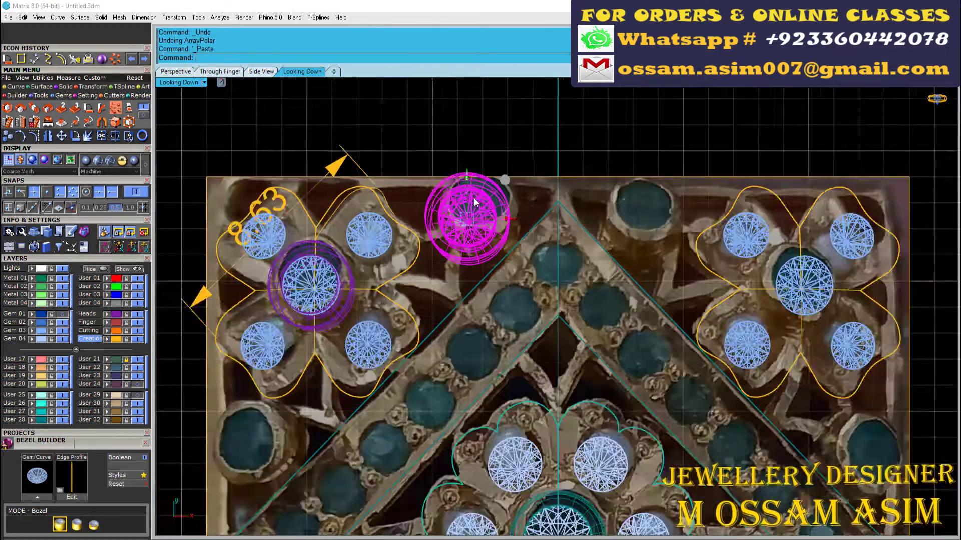
scroll(447, 154, "up", 10)
left_click(183, 73)
scroll(511, 230, "up", 5)
mouse_move(512, 230)
right_mouse_down()
mouse_move(429, 155)
mouse_move(452, 261)
mouse_move(604, 162)
right_mouse_up()
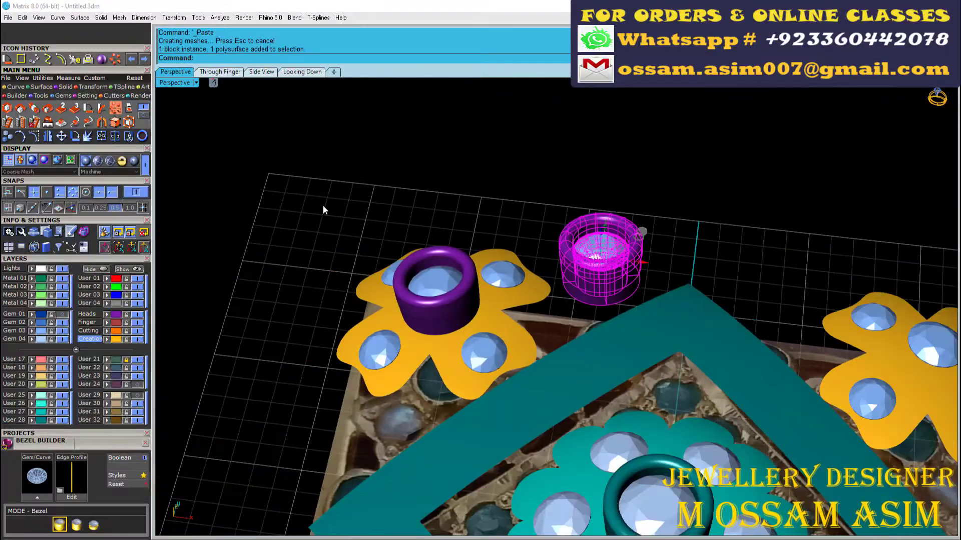
Mirror the edge gem and bezel across the square's diagonal, and mirror the resulting pair about the origin
scroll(325, 205, "down", 2)
left_click(329, 195)
scroll(329, 255, "up", 4)
left_click(317, 299, "shift")
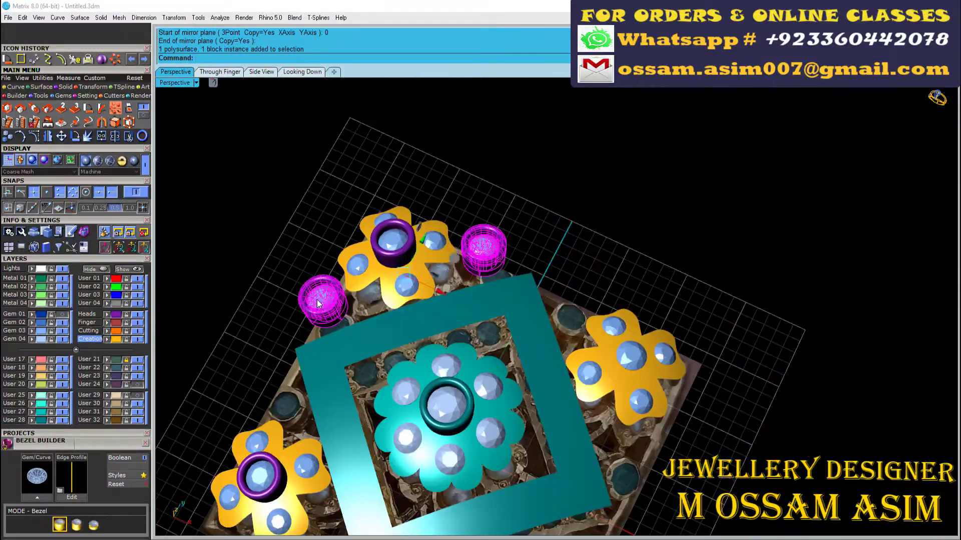
key("Return")
type("0")
key("Return")
left_click(449, 216)
Mirror the edge gem-and-bezel sets through the origin to fill the remaining edge positions of the square
left_click(324, 300, "shift")
left_click(378, 449, "shift")
scroll(378, 448, "down", 7)
type("0")
key("Return")
left_click(415, 468)
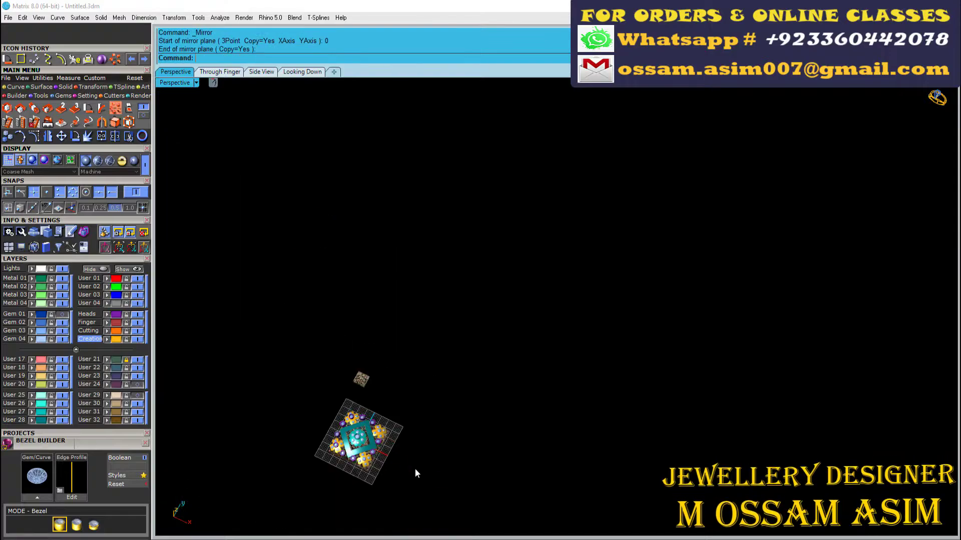
Save the model and check the bezel layout against the reference in plan view
key("ctrl+s")
scroll(342, 446, "up", 9)
right_click_drag(316, 388, 370, 370)
left_click(303, 71)
scroll(406, 192, "up", 5)
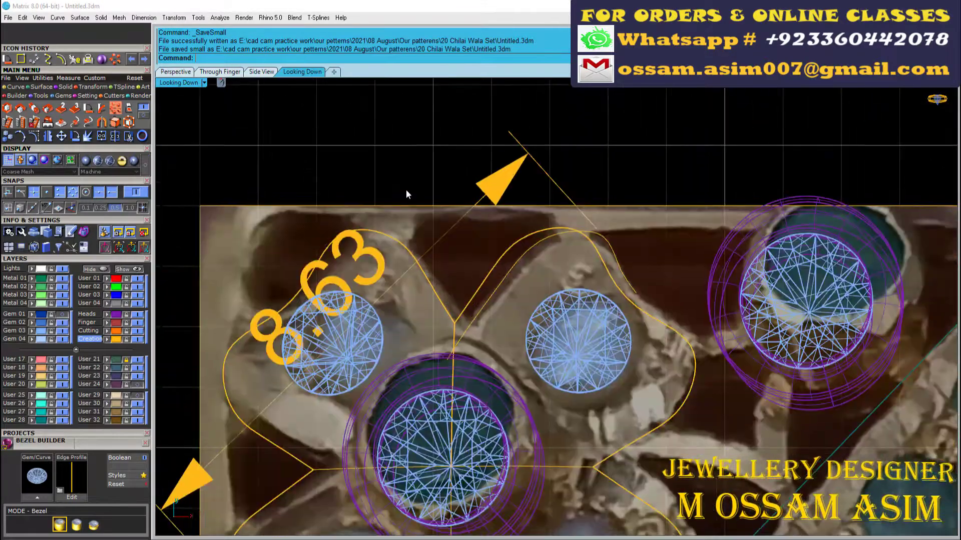
Offset the raised outer square outline inward by 0.6 with sharp corners
left_click(175, 72)
scroll(359, 361, "up", 3)
left_click(98, 160)
right_click_drag(301, 300, 292, 260)
left_click(285, 256)
scroll(286, 256, "up", 5)
left_click(44, 60)
scroll(285, 206, "up", 6)
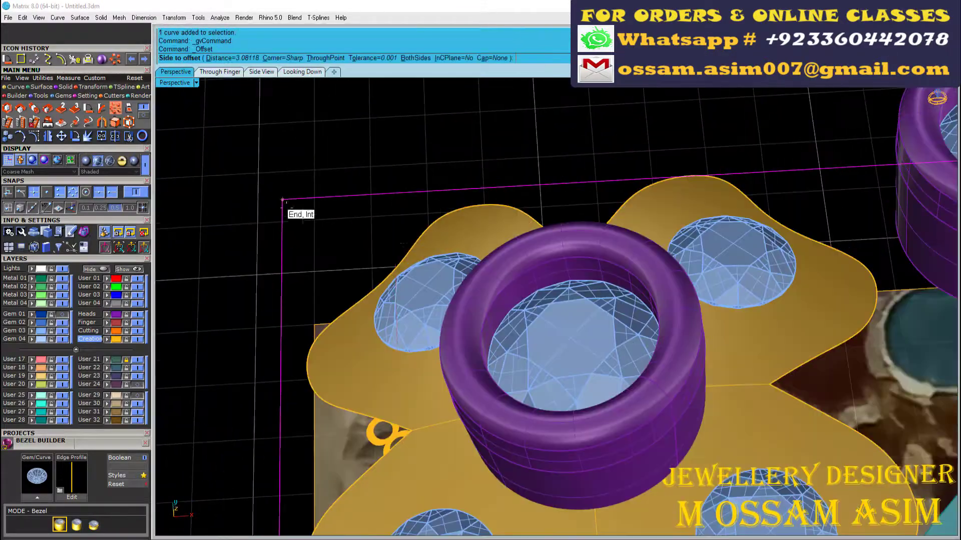
scroll(348, 245, "down", 8)
left_click(303, 72)
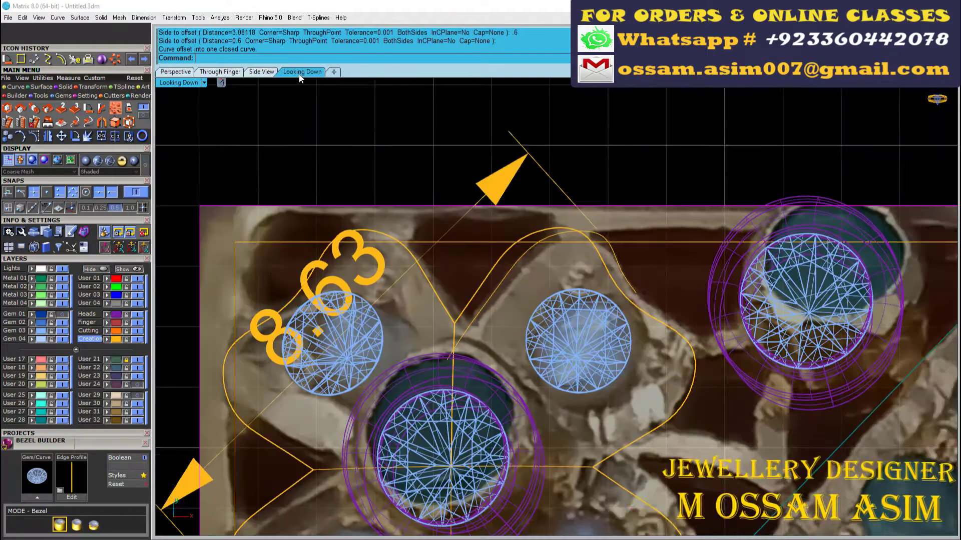
scroll(280, 200, "down", 7)
right_click_drag(245, 227, 294, 194)
scroll(310, 131, "up", 7)
Create a closed two-rail sweep between the outer square outline and its inner offset to form a flat border band
left_click(279, 95)
left_click(175, 72)
right_click_drag(336, 334, 724, 279)
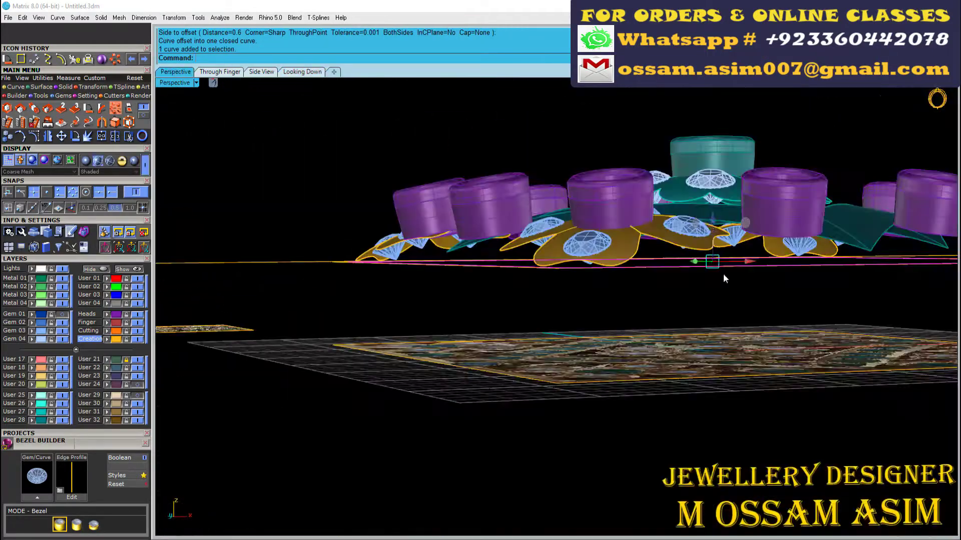
right_click_drag(712, 219, 428, 238)
scroll(428, 238, "up", 3)
left_click(425, 234, "shift")
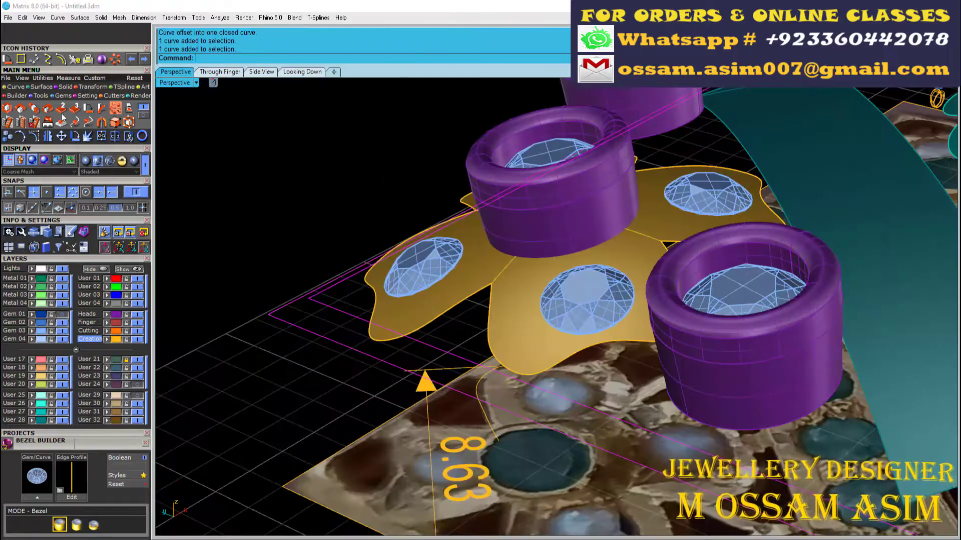
left_click(275, 310)
scroll(275, 299, "up", 4)
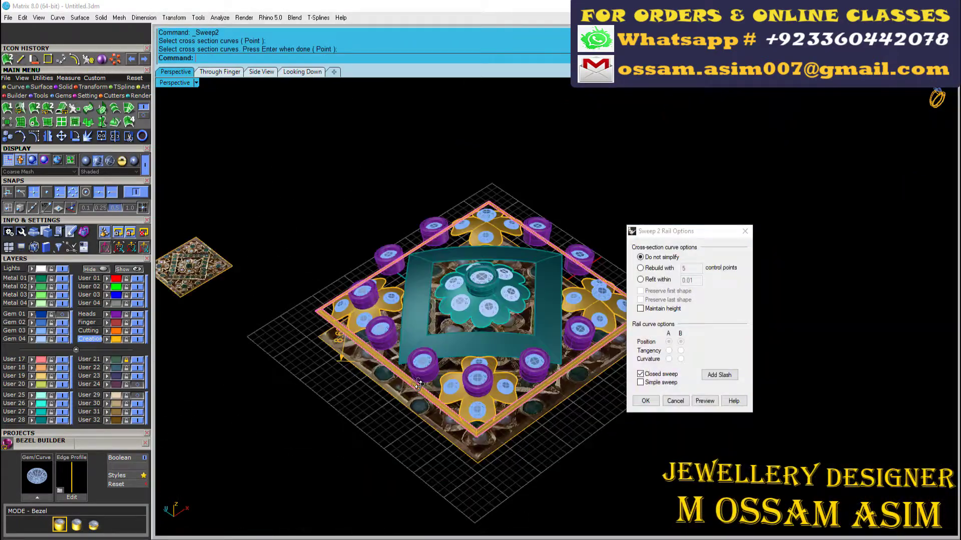
scroll(522, 406, "up", 5)
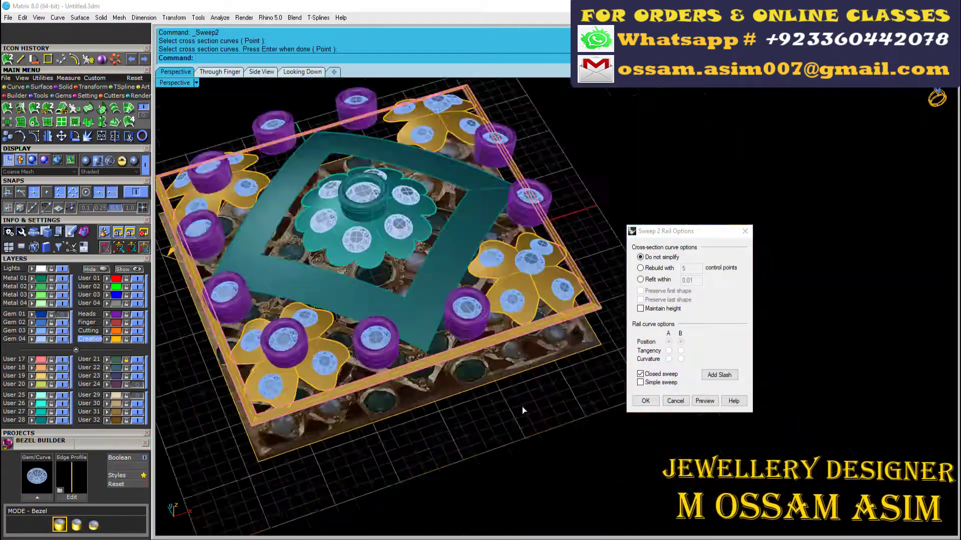
key("Return")
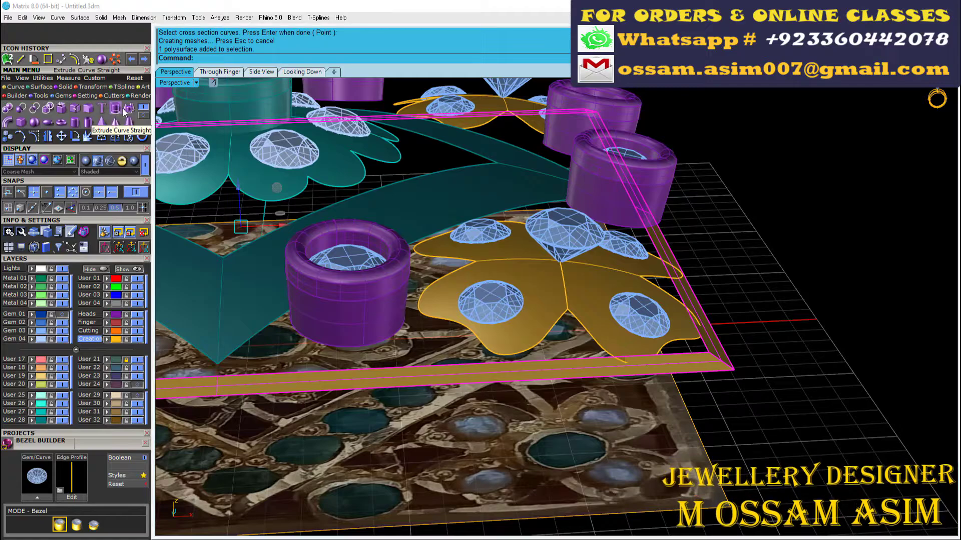
left_click(127, 110)
scroll(638, 298, "up", 5)
key("Escape")
Try to thicken the square border band with a solid surface offset of 0.35, and undo it
right_click_drag(637, 298, 586, 345)
left_click(689, 392)
right_click_drag(689, 392, 539, 362)
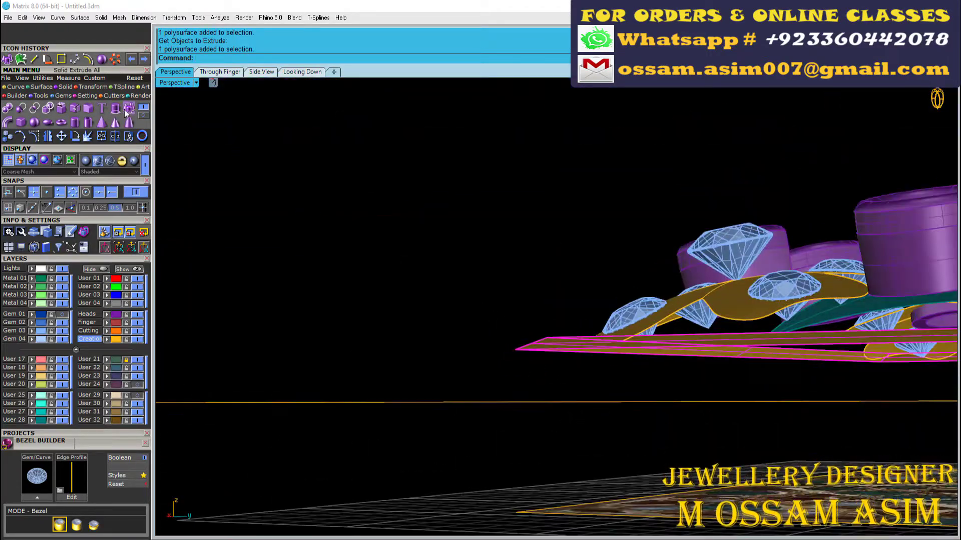
left_click(58, 113)
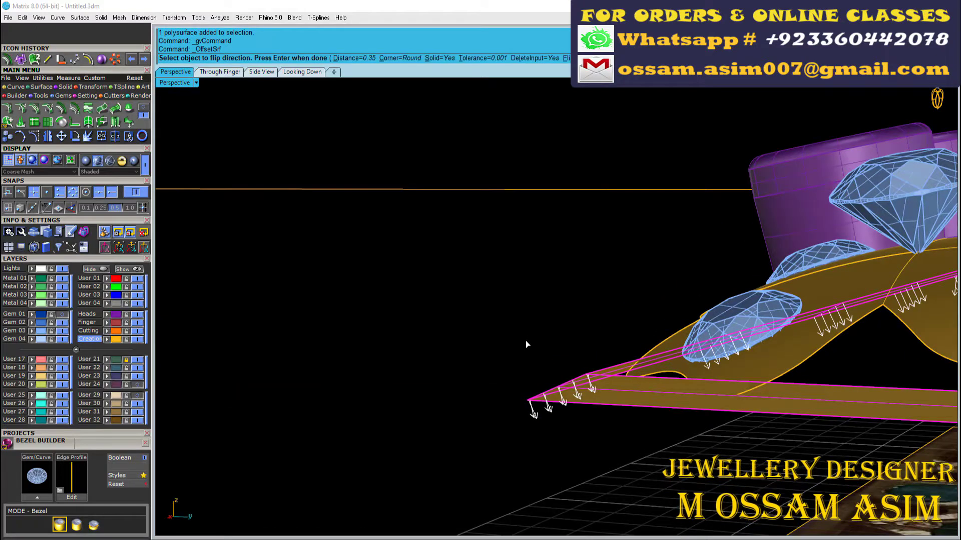
key("Return")
key("ctrl+z")
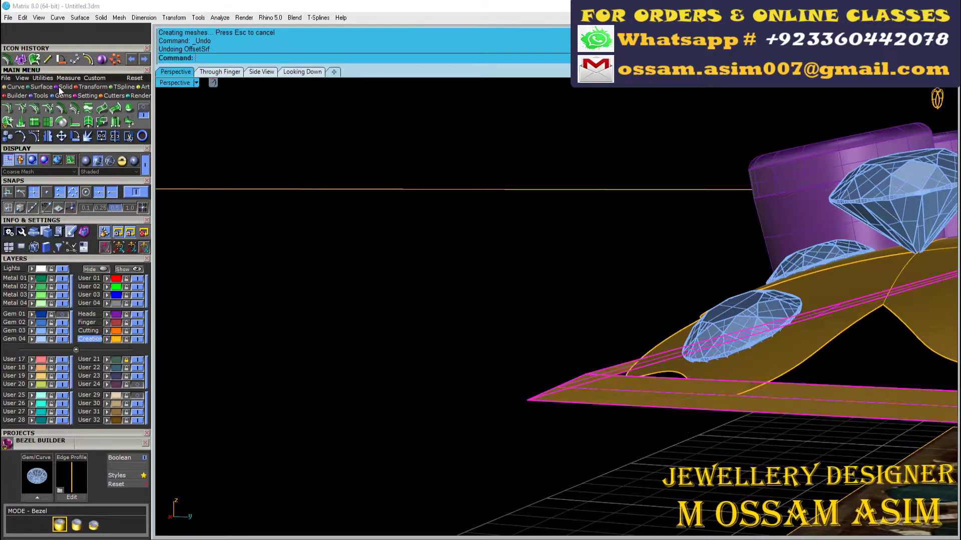
Extrude the flat square border band downward into a solid frame and delete the original band surface
left_click(64, 87)
left_click(128, 109)
right_click_drag(628, 392, 592, 401)
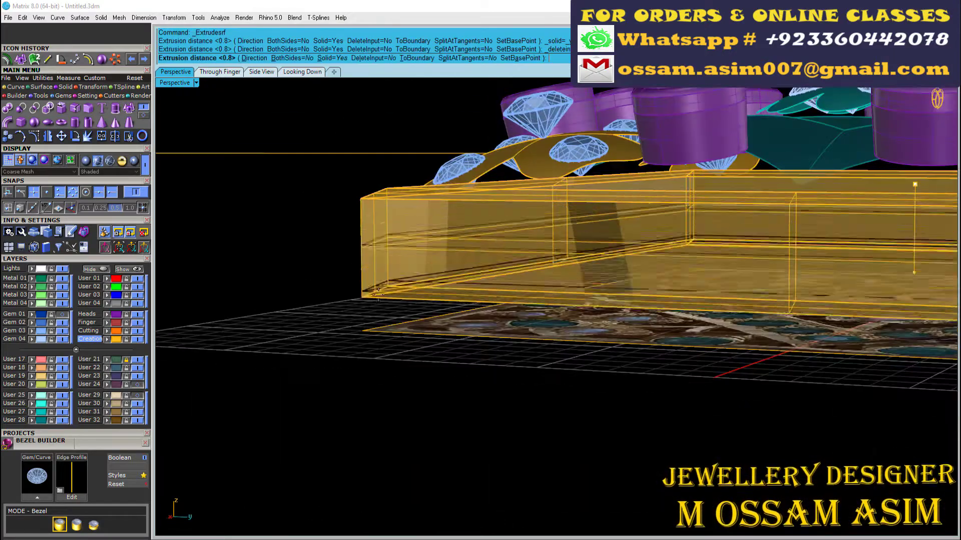
key("Delete")
right_click_drag(377, 332, 530, 354)
scroll(341, 237, "down", 5)
scroll(645, 241, "down", 3)
Duplicate the bezel on one corner flower's centre gem onto the centre gems of the other three corner flowers
left_click(660, 230)
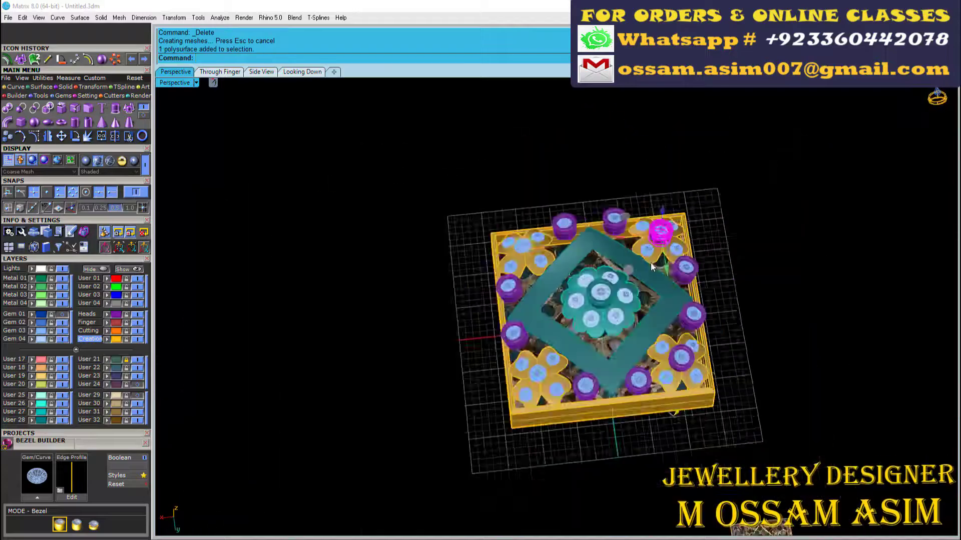
scroll(673, 392, "up", 6)
left_click(665, 319, "shift")
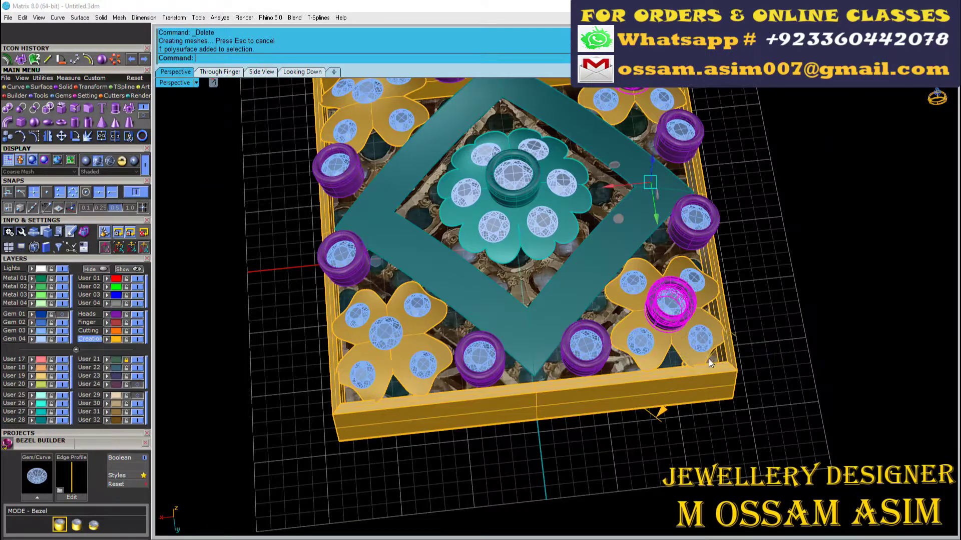
left_click(676, 327)
scroll(675, 326, "down", 10)
scroll(591, 241, "up", 8)
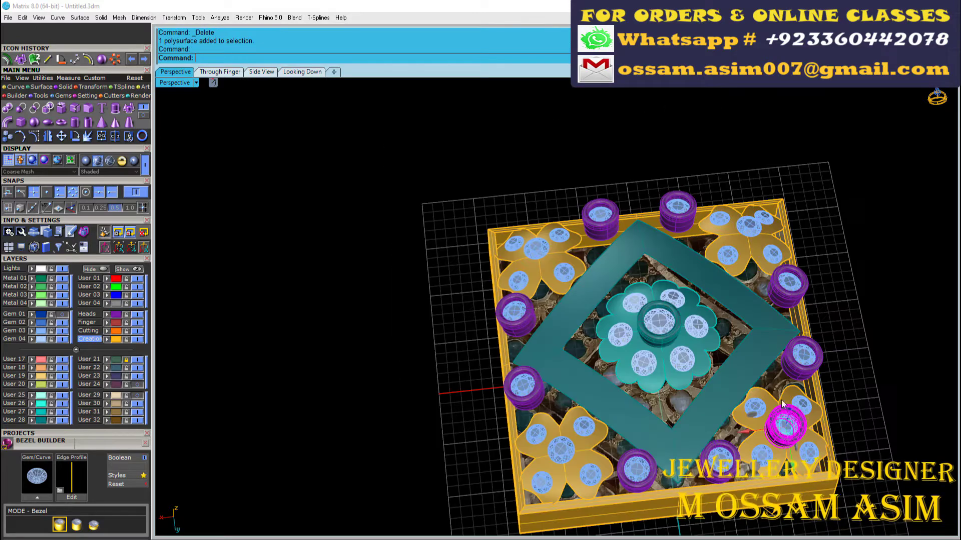
right_click_drag(567, 441, 509, 430, "shift")
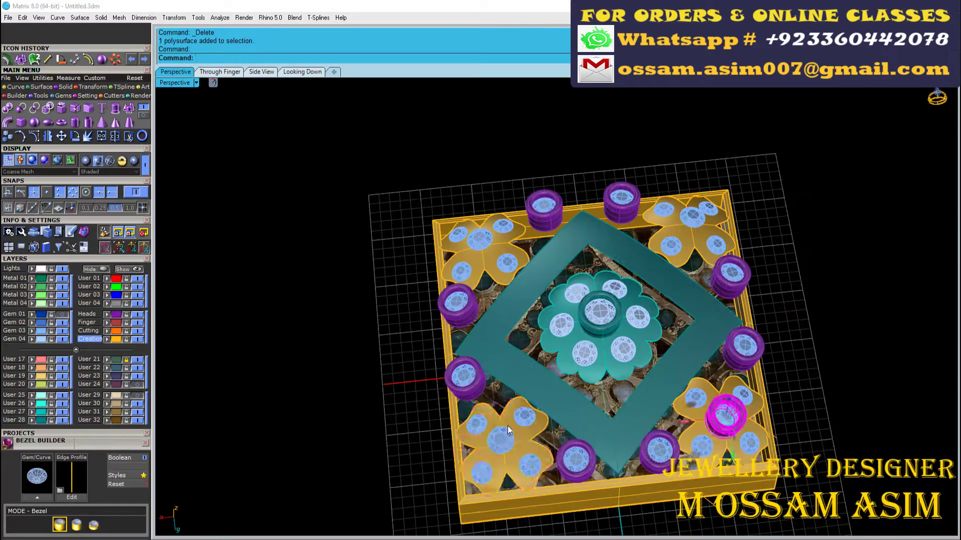
key("Escape")
left_click(725, 411, "ctrl")
key("F6")
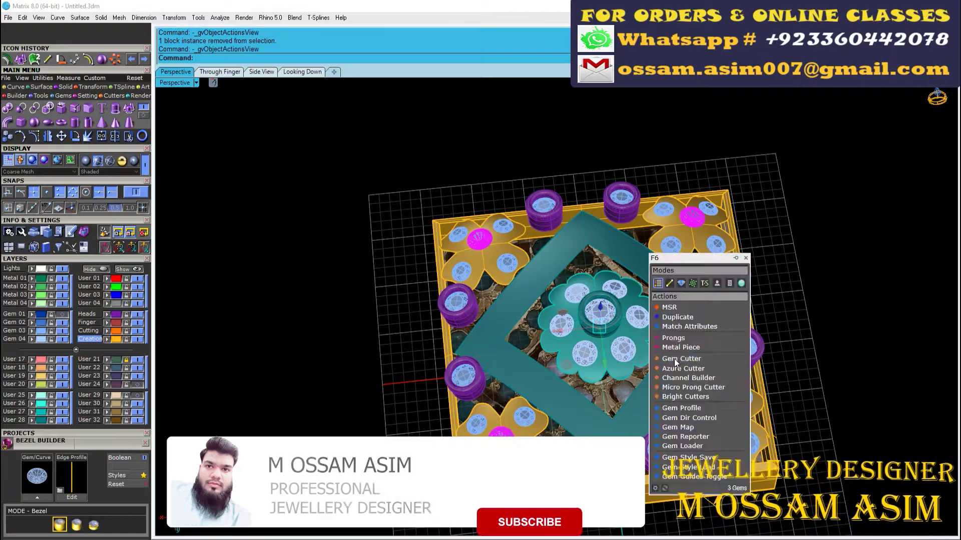
left_click(685, 327)
scroll(728, 416, "up", 9)
key("Escape")
Examine the four corner flower bezels and the border frame in perspective, and compare the layout with the reference in plan view
scroll(728, 415, "down", 10)
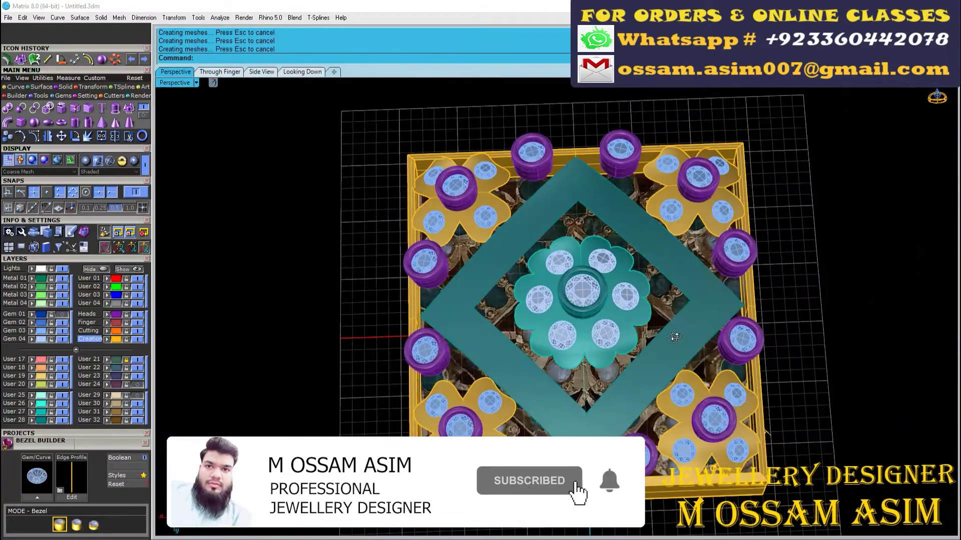
scroll(600, 341, "up", 5)
right_click_drag(699, 354, 670, 390)
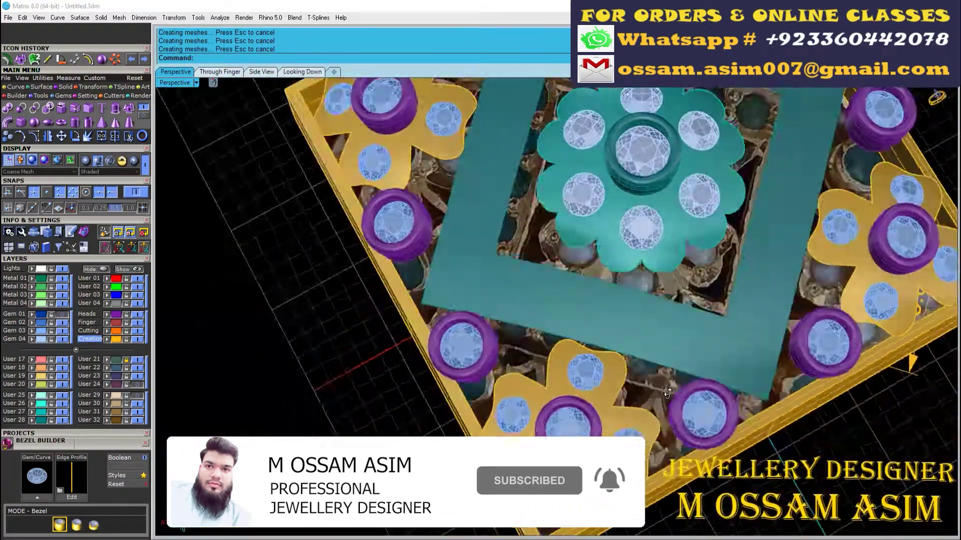
scroll(659, 401, "up", 4)
scroll(660, 400, "down", 5)
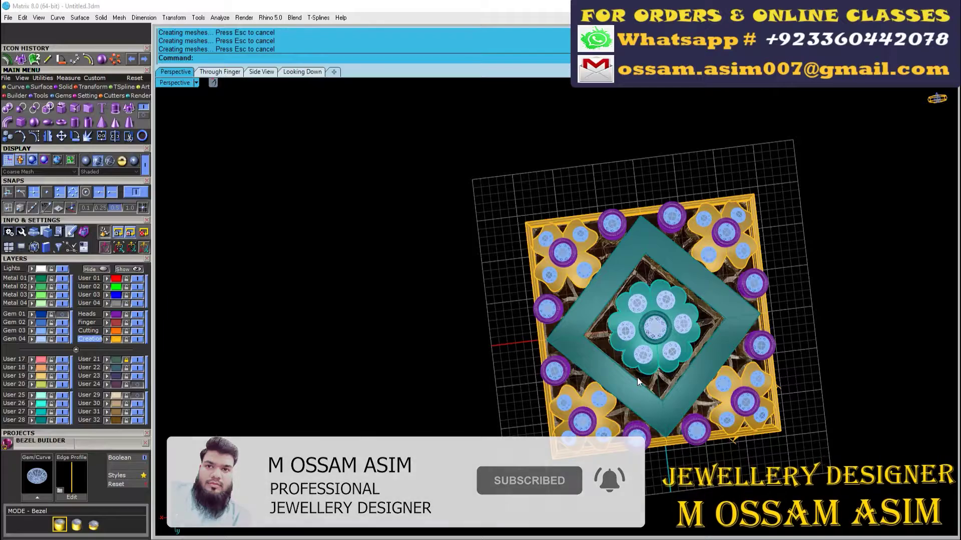
scroll(593, 300, "up", 3)
left_click(302, 72)
scroll(646, 285, "up", 4)
right_click_drag(645, 284, 408, 233)
scroll(494, 263, "down", 5)
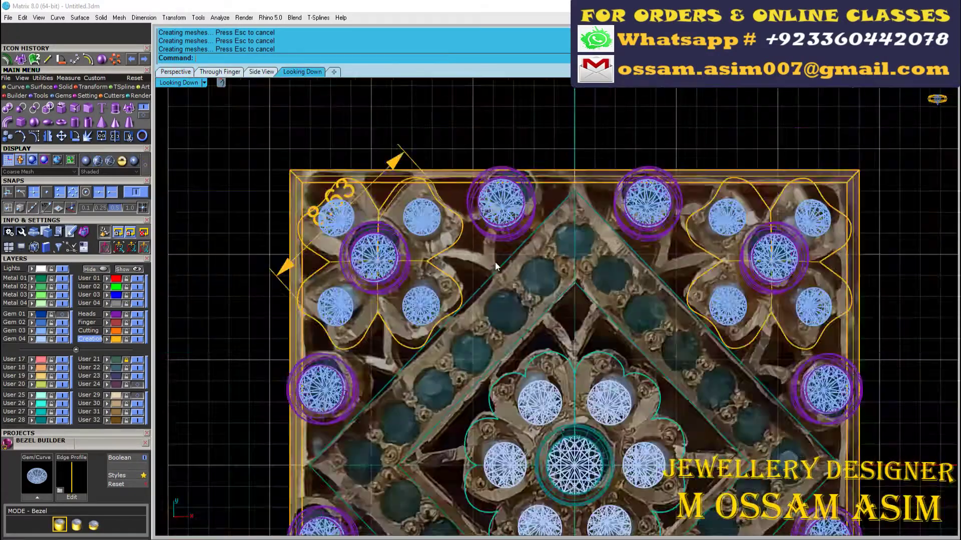
scroll(527, 300, "up", 2)
scroll(535, 285, "down", 5)
Draw an arc along the reference's branch between the diamond frame and central flower, and offset it by 0.6
scroll(547, 301, "up", 15)
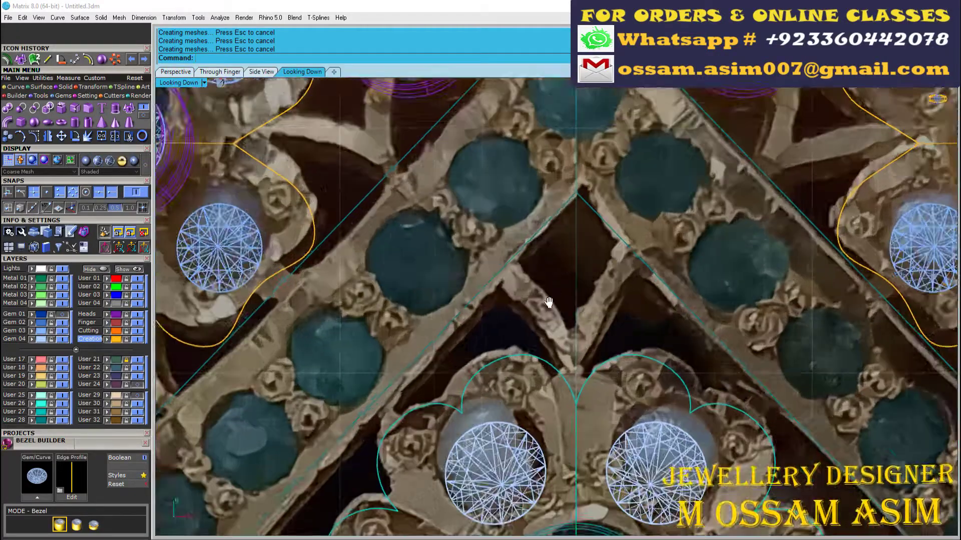
left_click(19, 88)
left_click(101, 108)
scroll(480, 230, "up", 4)
left_click(382, 248)
scroll(524, 395, "down", 4)
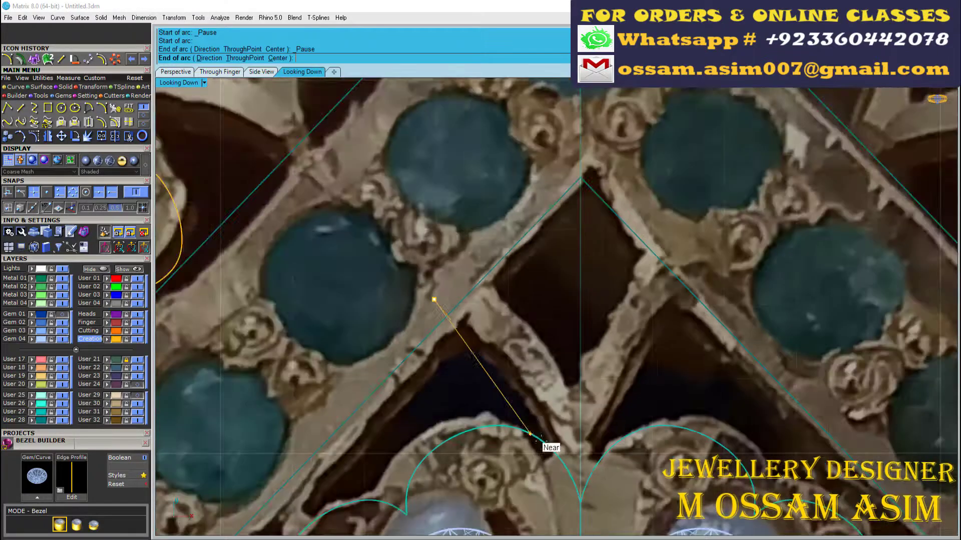
scroll(538, 443, "up", 4)
left_click(561, 524)
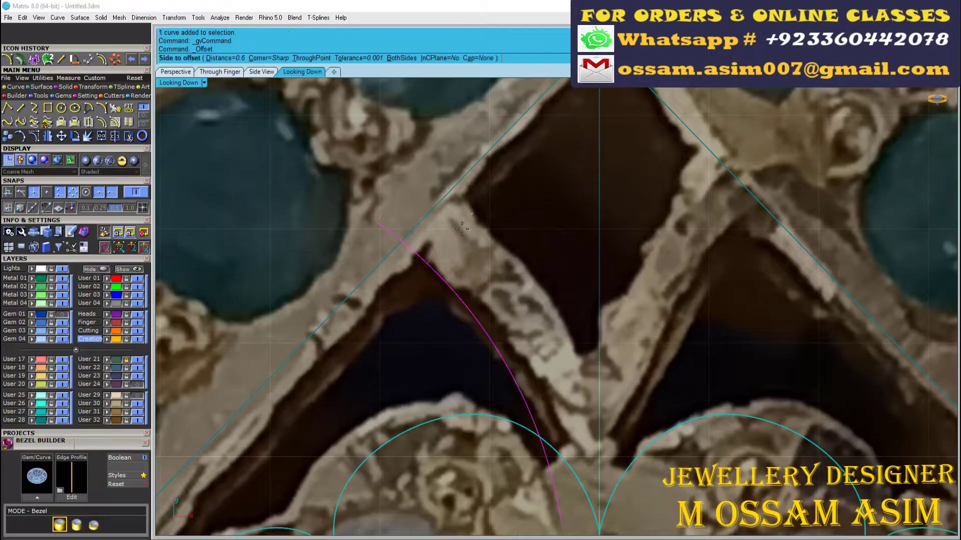
Mirror the two branch arcs as copies across the vertical centreline through the origin, undoing the first try
left_click_drag(521, 249, 443, 320)
scroll(550, 278, "down", 5)
type("0")
key("Return")
scroll(530, 258, "down", 3)
left_click(541, 227)
key("ctrl+z")
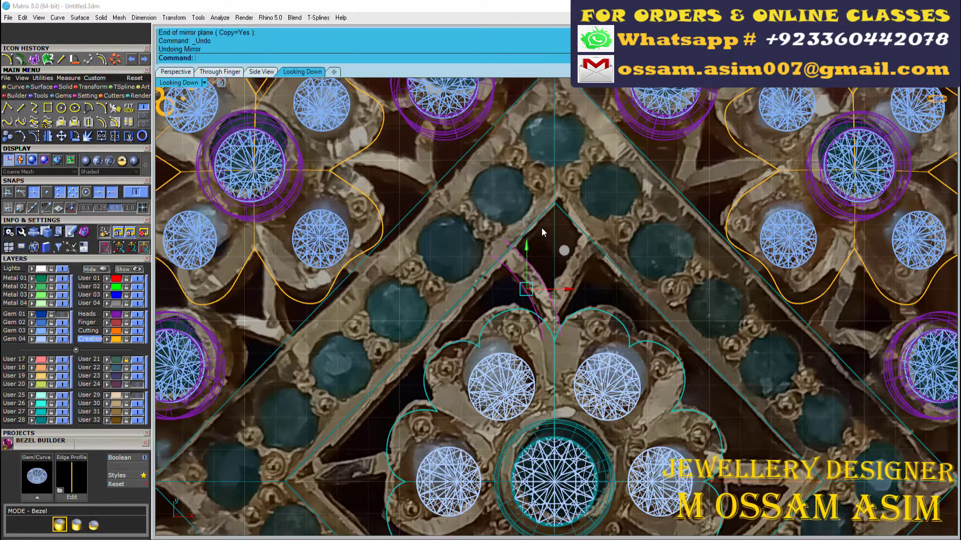
scroll(543, 265, "down", 4)
left_click(551, 195)
Group the four branch arcs and delete the linear dimension beside the upper-left flower
scroll(565, 278, "up", 10)
left_click_drag(604, 309, 470, 250, "shift")
scroll(561, 220, "down", 7)
scroll(541, 215, "up", 2)
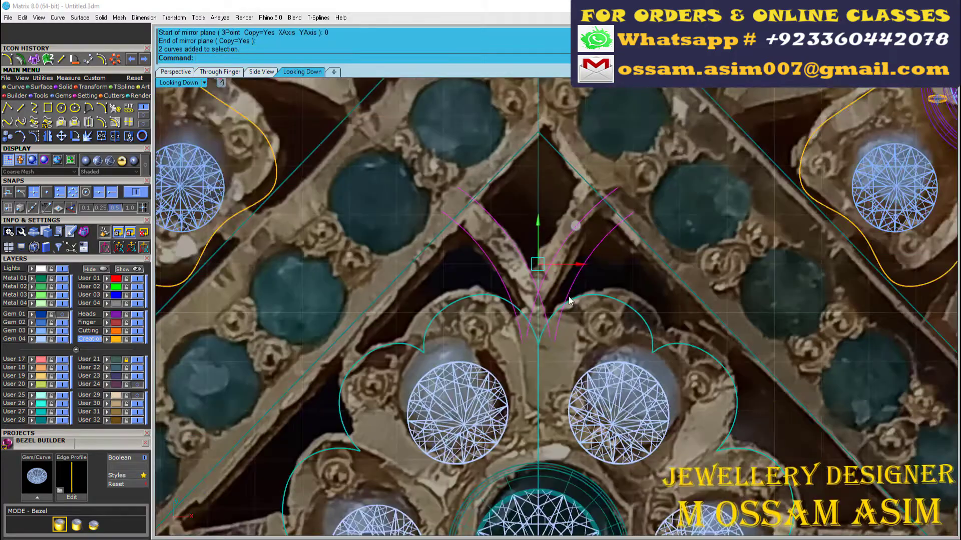
key("ctrl+g")
scroll(540, 235, "down", 5)
right_click_drag(540, 235, 552, 310)
left_click(374, 135)
key("Delete")
Copy the branch group from its arc intersection to the reference's branch between the upper-left flower and the neighbouring bezel
scroll(592, 404, "up", 6)
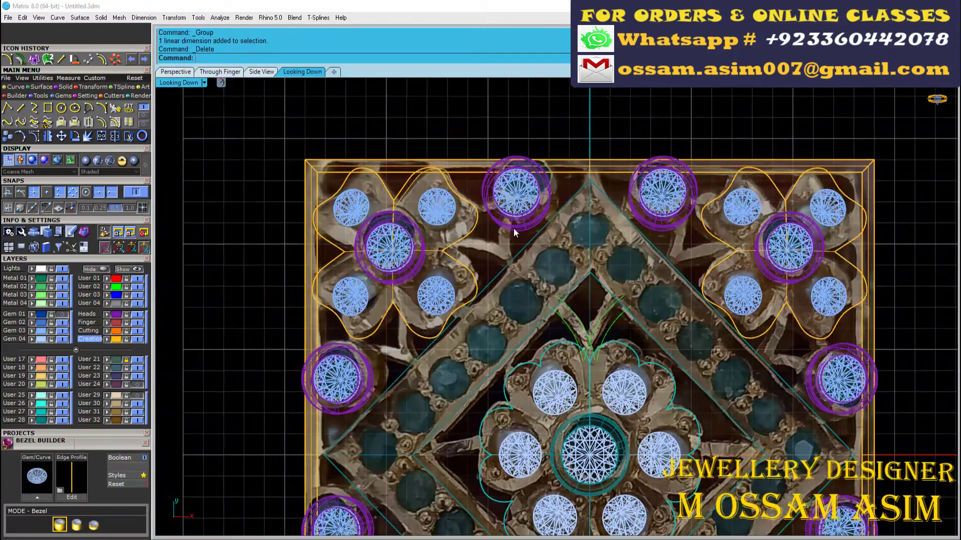
left_click_drag(592, 404, 590, 406)
scroll(594, 380, "down", 6)
left_click(7, 136)
scroll(554, 397, "up", 8)
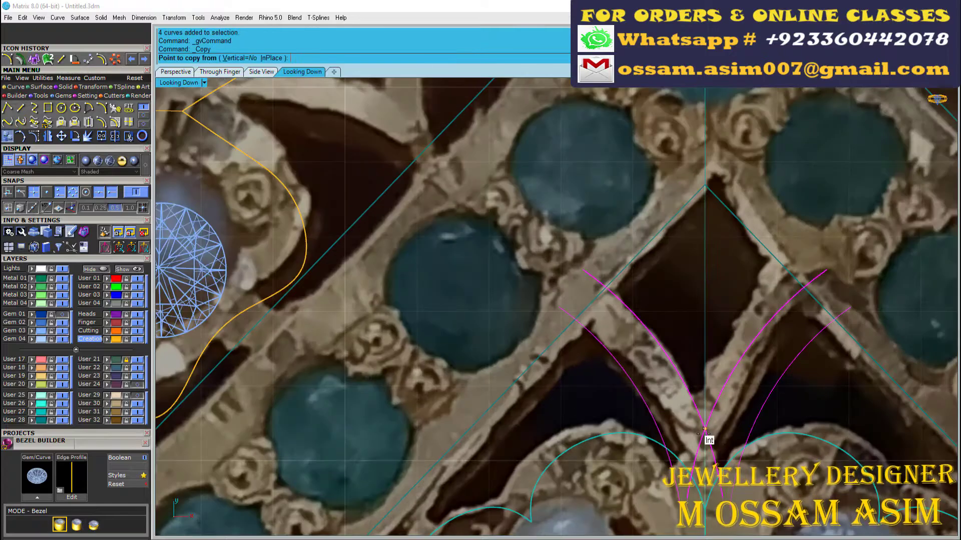
left_click(704, 429)
scroll(409, 223, "up", 3)
left_click(408, 227)
Rotate the copied branch group so it opens toward the upper-left corner and meets the diamond frame's outer edge
scroll(409, 226, "up", 6)
key("ctrl+r")
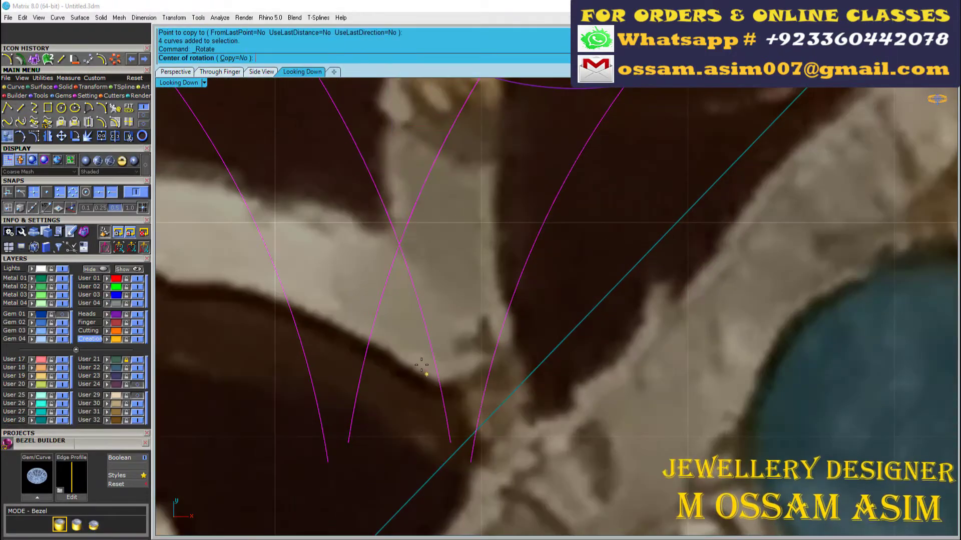
left_click(537, 125)
scroll(556, 340, "down", 6)
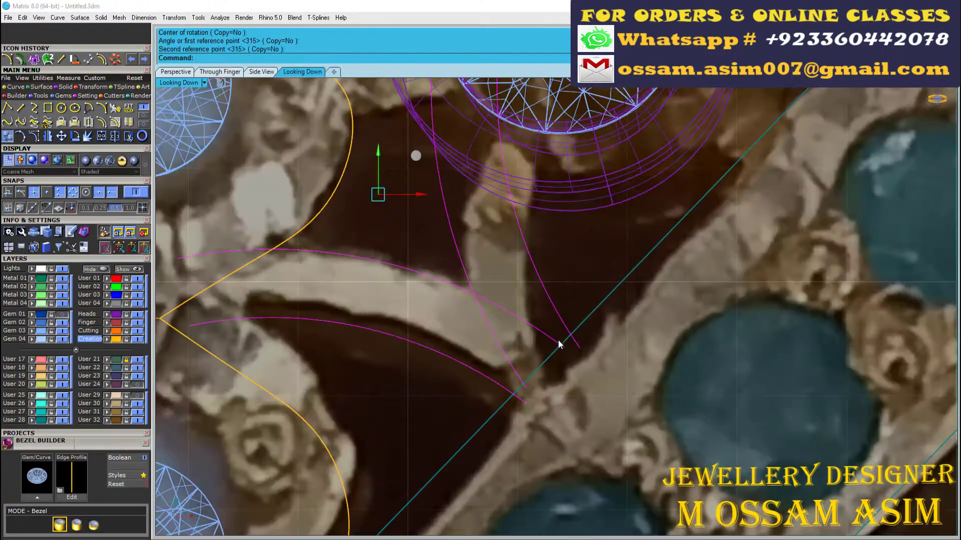
scroll(530, 374, "up", 8)
scroll(531, 374, "up", 10)
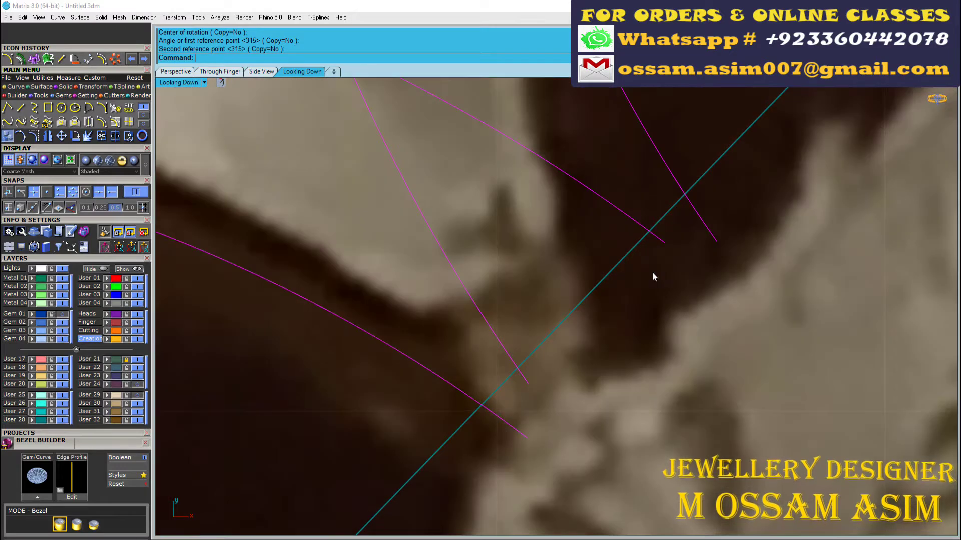
scroll(596, 358, "down", 12)
scroll(217, 314, "up", 14)
scroll(372, 284, "down", 10)
scroll(431, 282, "down", 15)
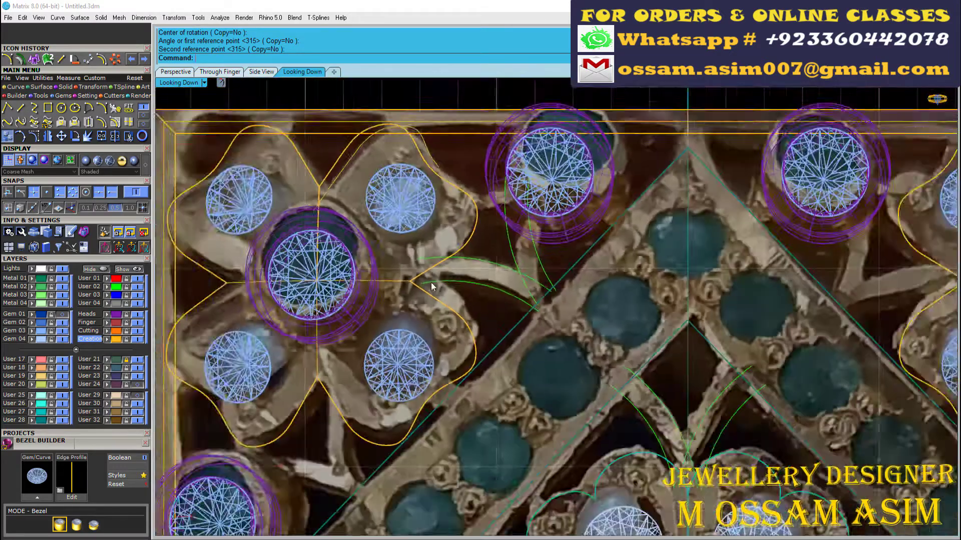
Mirror the rotated branch group as a copy across the upper-left diagonal starting at 0
right_click_drag(431, 282, 548, 203)
left_click(583, 196)
right_click_drag(608, 263, 589, 268)
scroll(589, 268, "down", 10)
type("mi")
key("Return")
type("0")
key("Return")
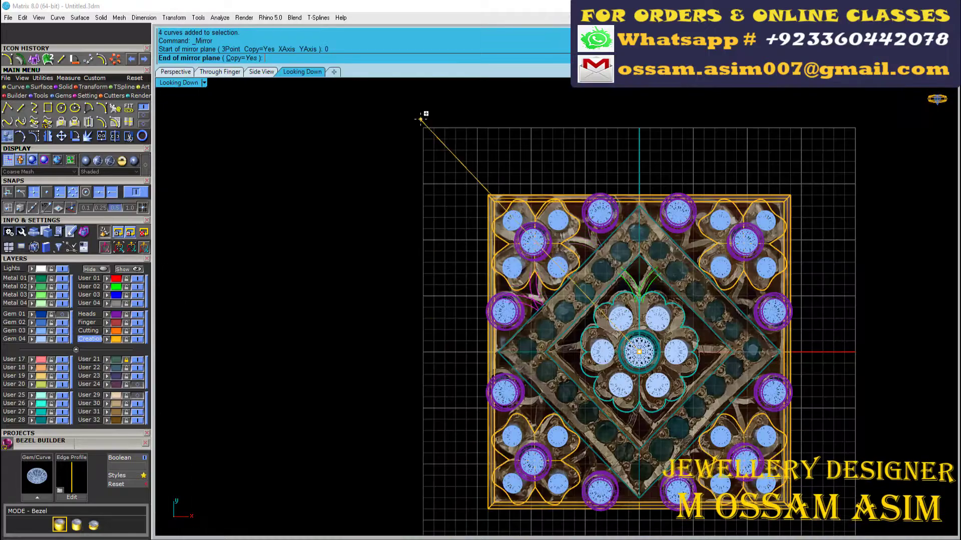
left_click(424, 116)
Shift the upper branch group to fit the reference and mirror it again across the diagonal from 0, replacing the earlier copy
scroll(516, 303, "up", 10)
scroll(555, 291, "up", 12)
scroll(536, 347, "down", 10)
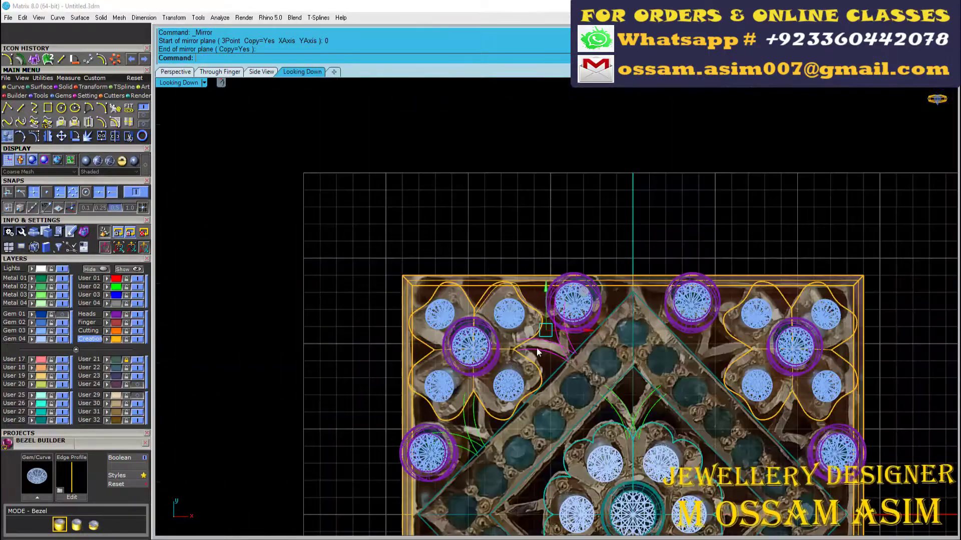
scroll(517, 263, "up", 14)
scroll(505, 271, "down", 5)
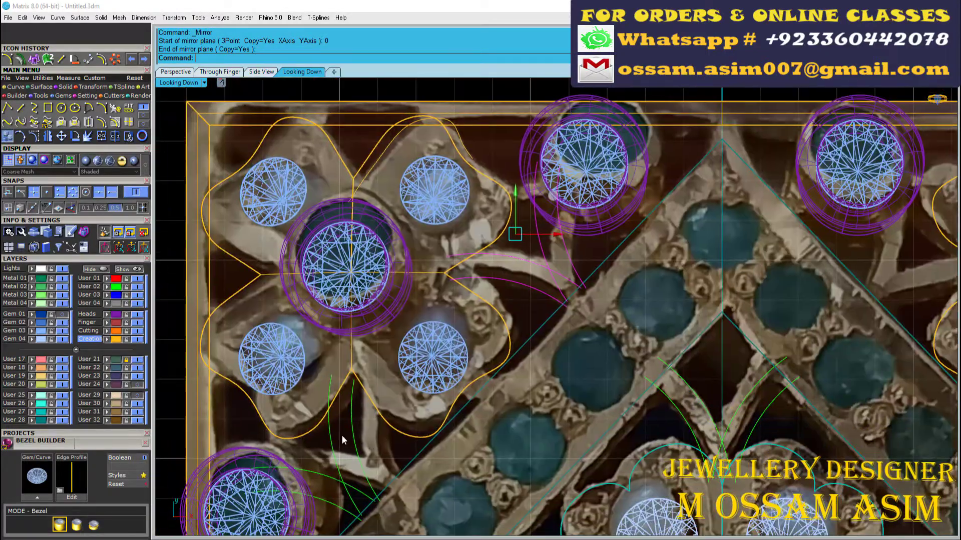
scroll(401, 409, "up", 2)
left_click(517, 250)
scroll(517, 253, "down", 10)
key("Return")
type("0")
key("Return")
left_click(337, 128)
scroll(463, 241, "up", 8)
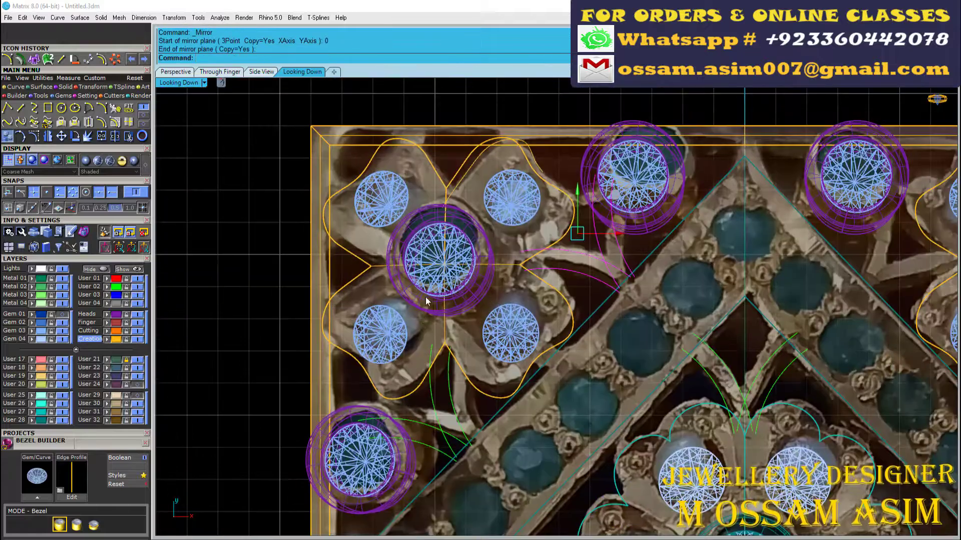
Hide the Heads, Creation and Gem 03 layers and make Cutting the current layer
scroll(277, 268, "down", 6)
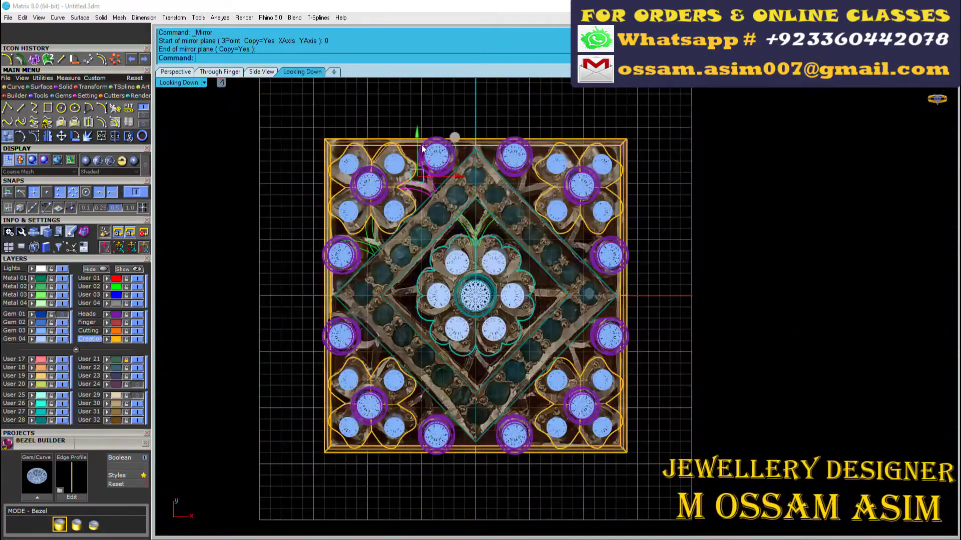
scroll(421, 148, "up", 5)
scroll(310, 272, "down", 3)
left_click(137, 314)
left_click(88, 331)
left_click(137, 340)
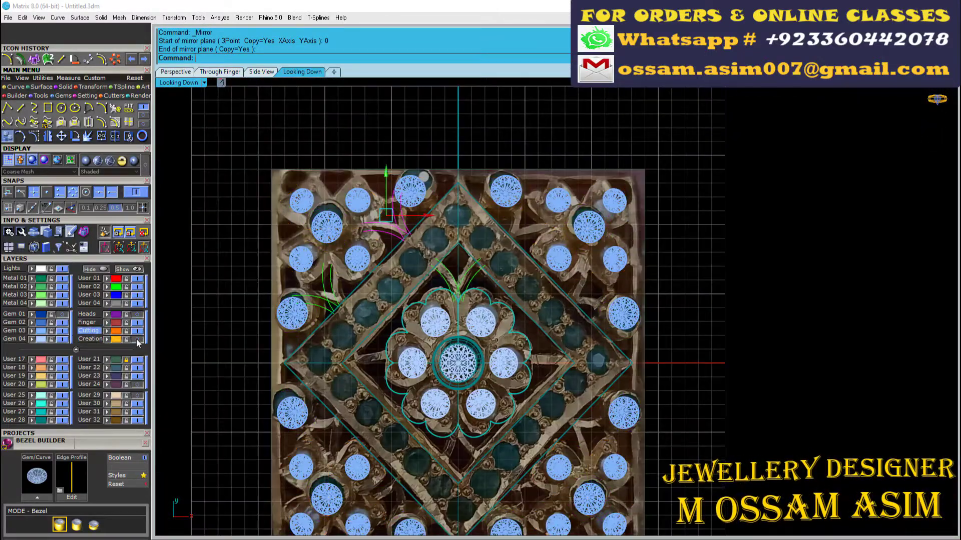
left_click(62, 330)
Close the arc ends of the three branch groups with short straight lines and join each group into one outline
left_click(20, 108)
scroll(367, 236, "up", 3)
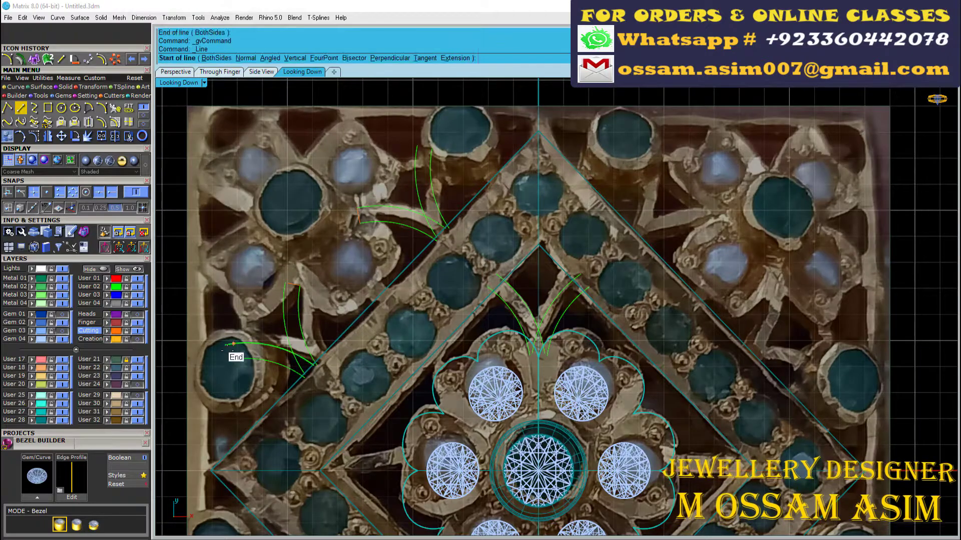
scroll(422, 192, "up", 2)
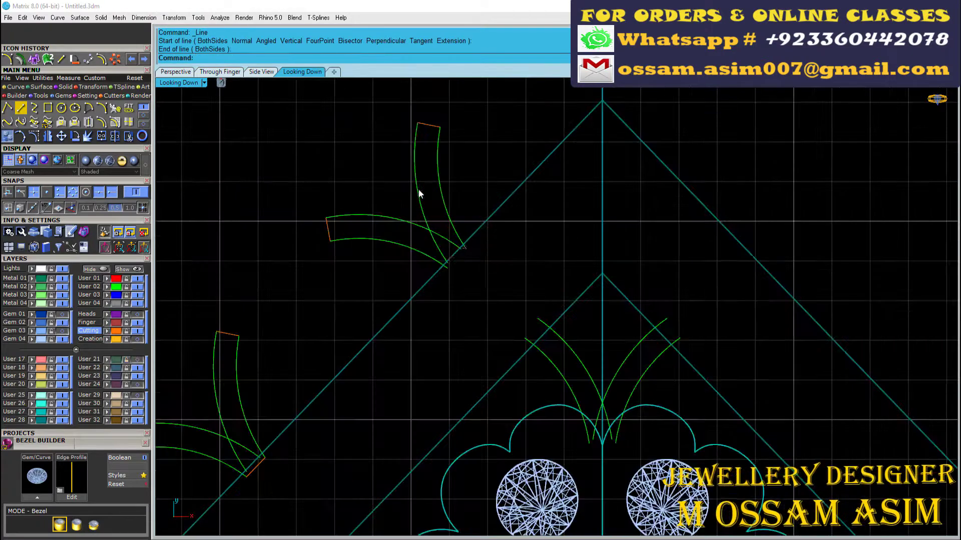
left_click(538, 318)
left_click(524, 338)
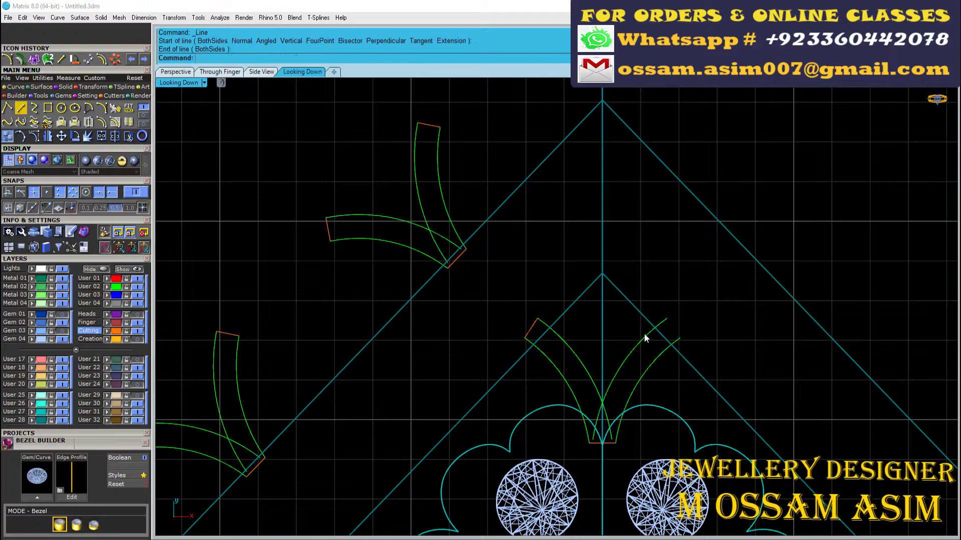
scroll(498, 269, "down", 4)
left_click_drag(498, 270, 646, 399)
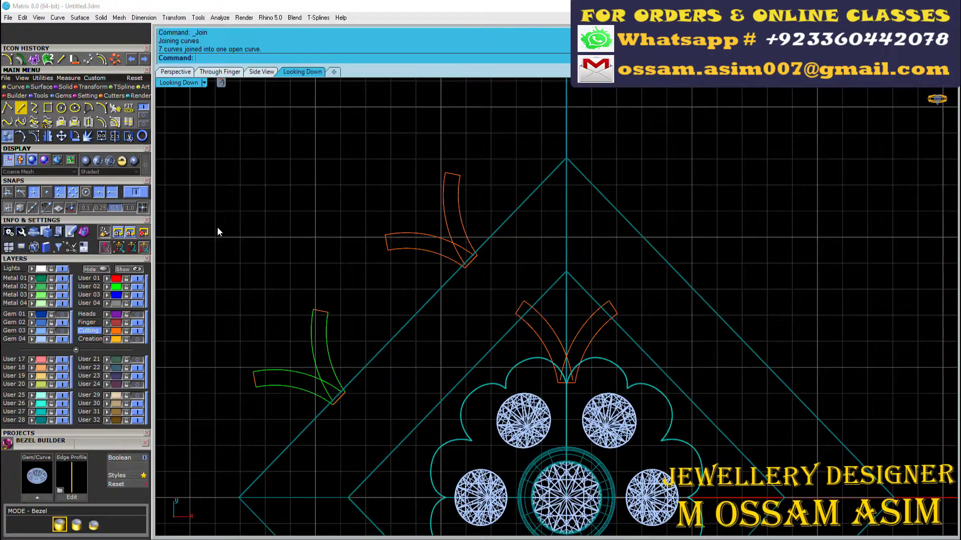
scroll(384, 370, "down", 3)
Create a sphere centred at 0 that extends beyond the diamond frame and all branch outlines
left_click(64, 87)
left_click(34, 121)
scroll(310, 209, "down", 2)
scroll(409, 247, "up", 2)
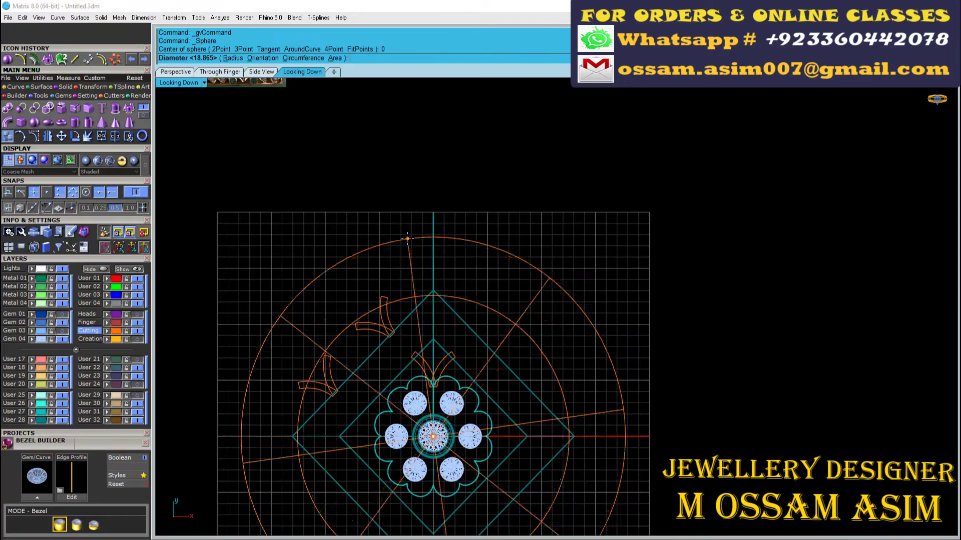
left_click(407, 247)
Flatten the sphere vertically into an ellipsoid whose top sits just above the central bezel in the front view
scroll(396, 285, "up", 4)
left_click(332, 254)
left_click(225, 72)
left_click_drag(501, 256, 501, 278)
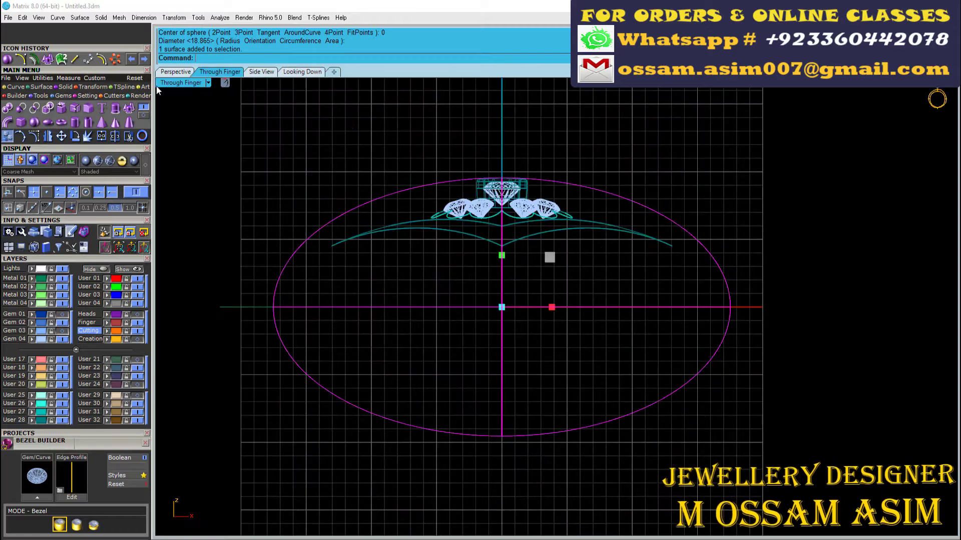
Trim the flattened sphere with the branch outlines, keeping only the curved branch-shaped surfaces
left_click(175, 72)
left_click_drag(416, 151, 733, 493)
right_click_drag(707, 415, 505, 337, "shift")
left_click_drag(789, 146, 390, 271, "ctrl")
left_click(536, 286, "ctrl")
left_click(128, 136)
left_click(454, 210)
right_click_drag(454, 209, 461, 268)
scroll(462, 268, "up", 5)
right_click(461, 268)
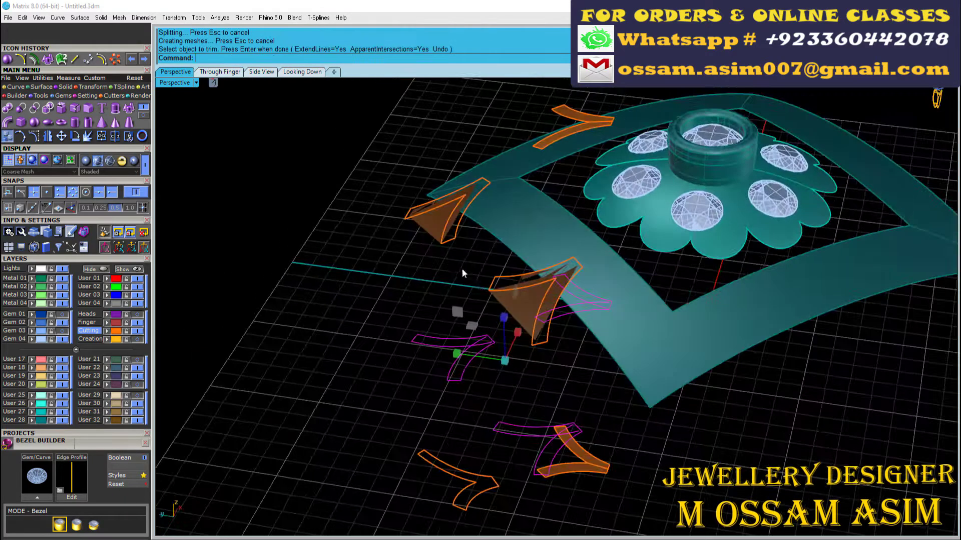
right_click(379, 305)
right_click(380, 305)
scroll(465, 300, "down", 8)
scroll(472, 300, "up", 6)
right_click_drag(472, 300, 338, 306)
scroll(330, 275, "down", 3)
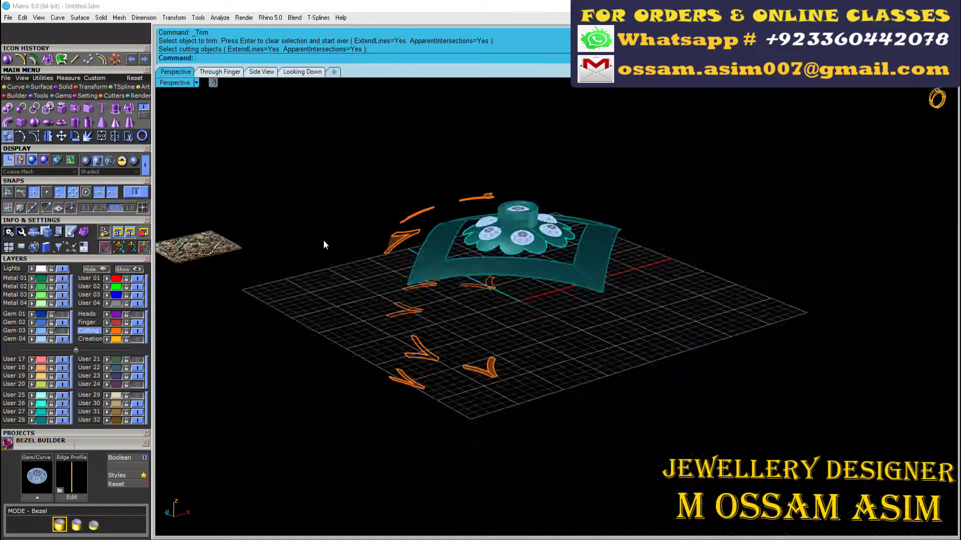
Undo the last trim and trim the flattened sphere again, removing its area outside the branch outlines
right_click_drag(324, 243, 396, 252)
key("ctrl+z")
left_click(299, 73)
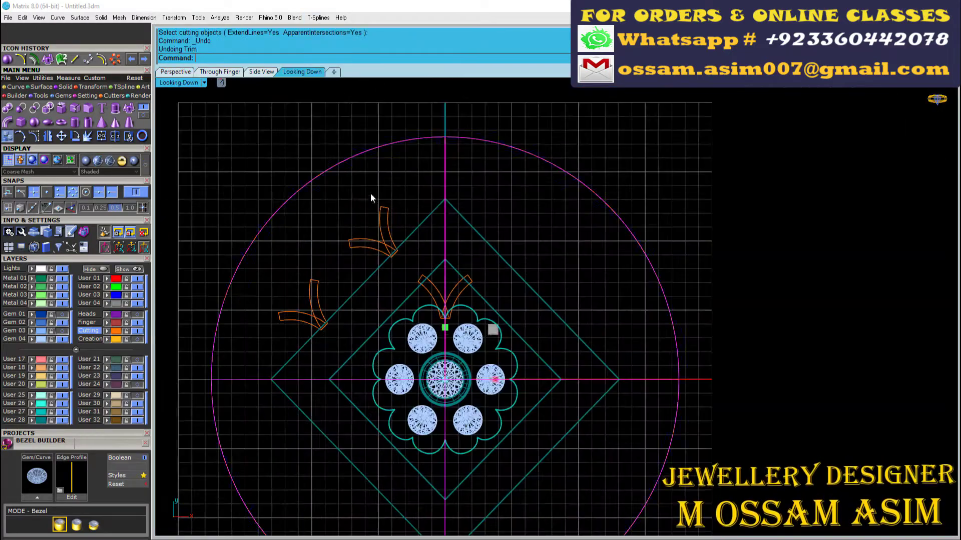
left_click(127, 133)
left_click(320, 181)
right_click(296, 139)
Examine the retrimmed branch surfaces for leftover pieces beside the diamond frame
left_click(178, 72)
right_click_drag(320, 210, 350, 172)
scroll(445, 190, "up", 6)
left_click(440, 191)
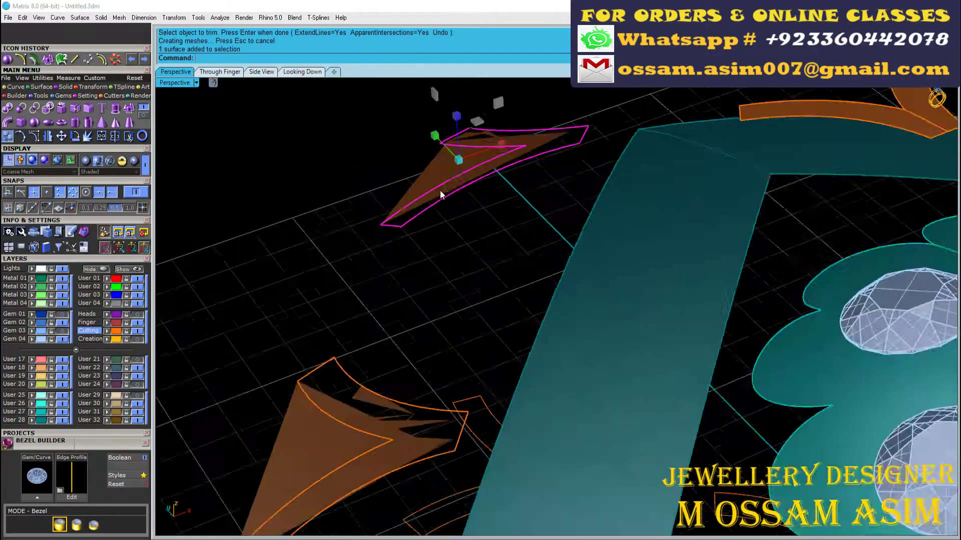
scroll(439, 195, "down", 6)
right_click_drag(439, 194, 473, 205)
key("ctrl+z")
key("ctrl+y")
Delete the unwanted trimmed surface pieces at the two outer branch groups, keeping only the branch surfaces above the central flower
scroll(475, 250, "up", 5)
left_click(487, 388)
key("Delete")
right_click_drag(487, 387, 505, 416)
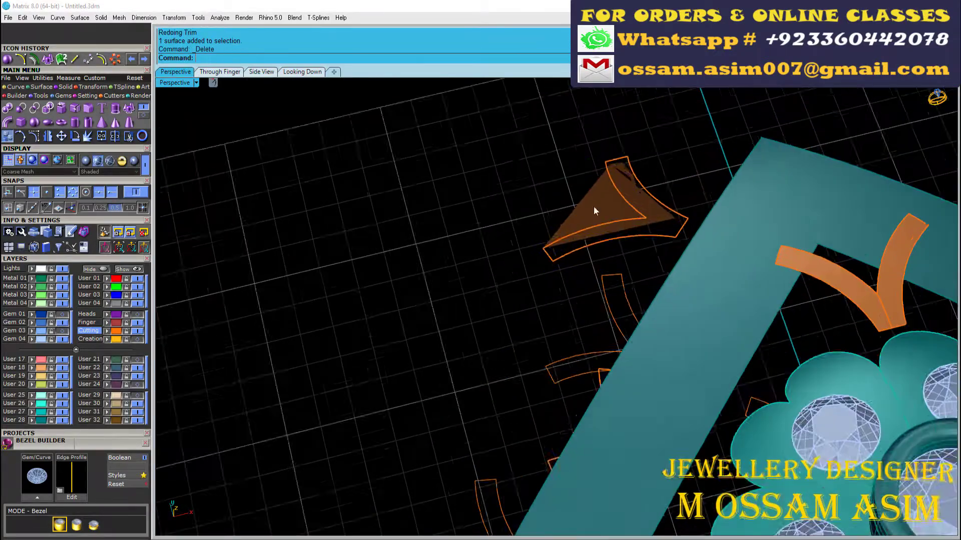
left_click(594, 210)
key("Delete")
scroll(593, 200, "down", 5)
right_click_drag(593, 200, 587, 126)
left_click(587, 354)
left_click_drag(873, 250, 461, 474)
key("Delete")
Copy the central flower's branch surfaces onto the upper outer branch outline with a two-point Orient, using Copy=Yes and 3D scale
right_click_drag(560, 240, 594, 357)
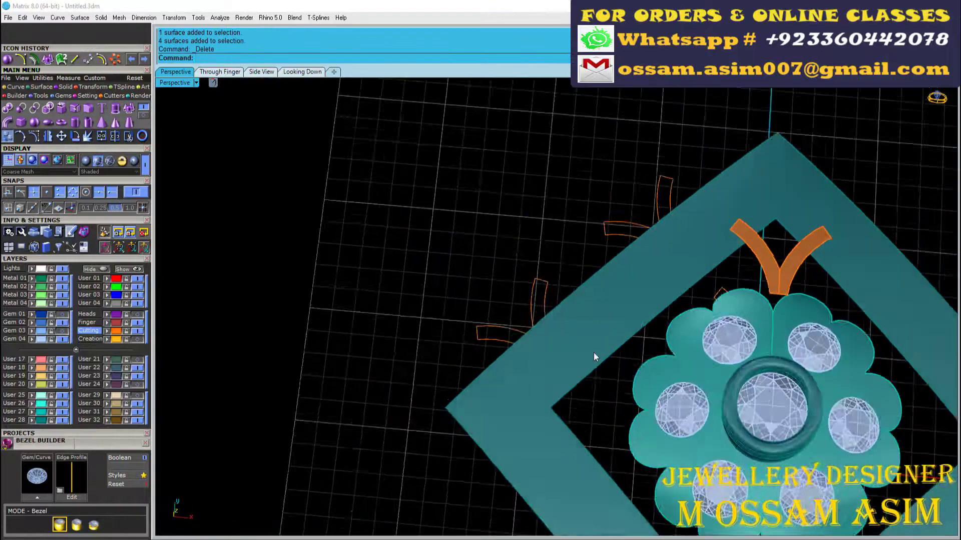
scroll(785, 257, "up", 4)
left_click(806, 254)
scroll(765, 241, "up", 6)
left_click(715, 251)
scroll(716, 251, "down", 5)
left_click(725, 247)
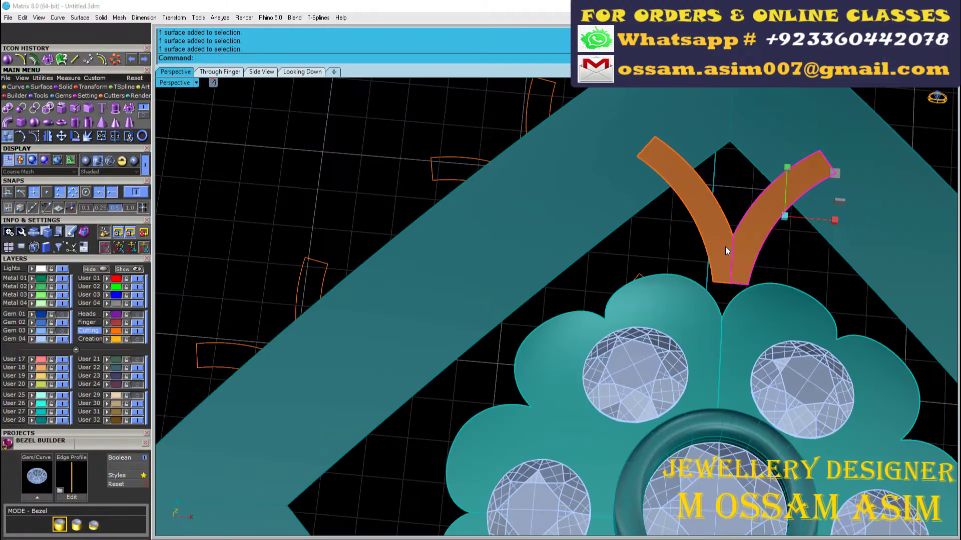
scroll(724, 247, "down", 7)
left_click(725, 247, "shift")
scroll(738, 217, "up", 8)
left_click(302, 72)
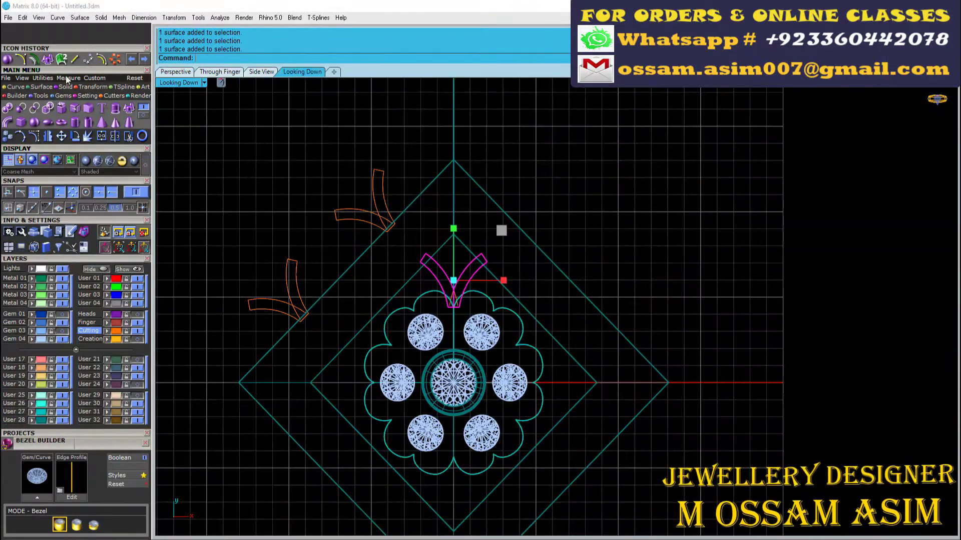
left_click(61, 108)
scroll(491, 350, "up", 8)
left_click(404, 250)
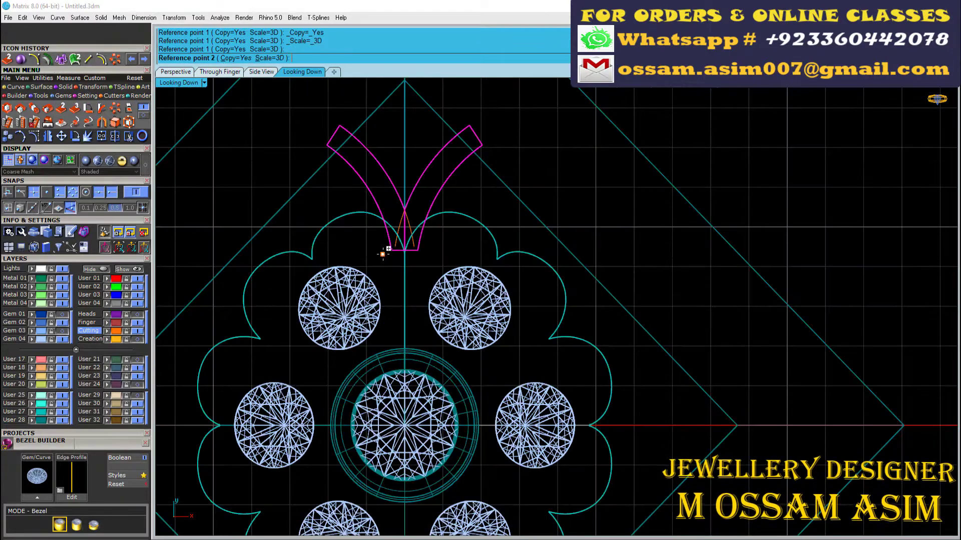
left_click(391, 250)
left_click(418, 250)
scroll(343, 246, "down", 4)
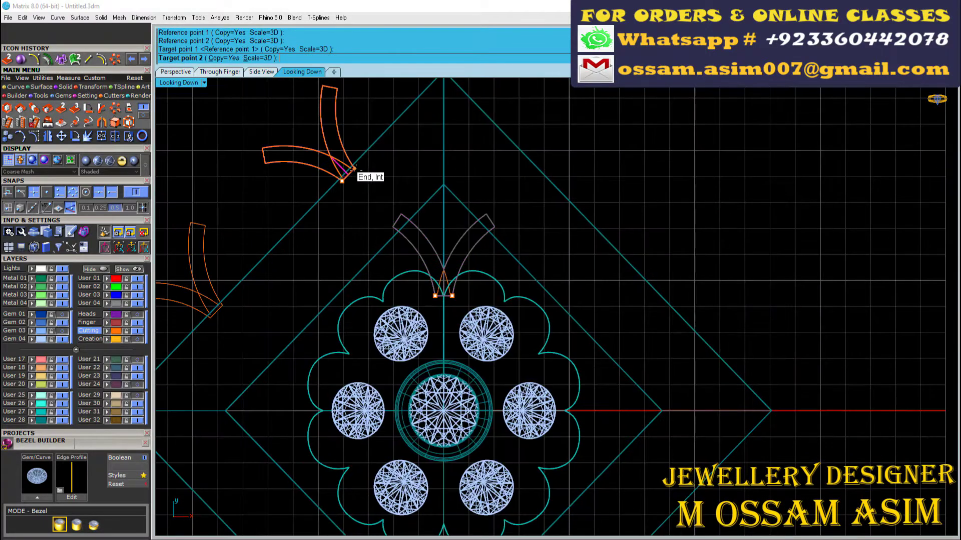
left_click(354, 169)
Place a second oriented copy of the branch surfaces on the lower outer branch outline and end the command
right_click_drag(227, 315, 279, 285)
left_click(262, 287)
scroll(275, 275, "up", 4)
left_click(294, 192)
scroll(364, 263, "down", 5)
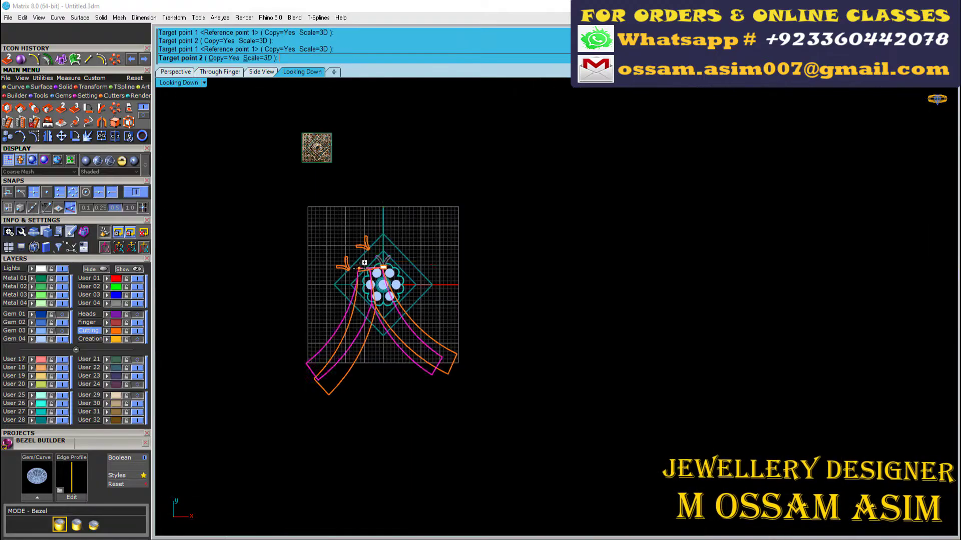
left_click(175, 72)
right_click_drag(401, 227, 511, 206)
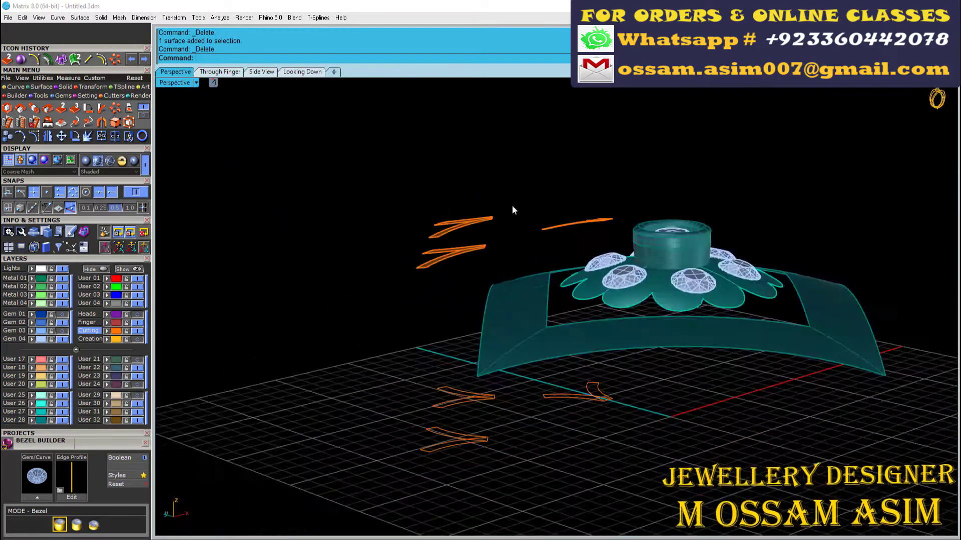
Lower the three groups of branch surfaces vertically to the height of the diamond frame and central flower
left_click_drag(454, 277, 452, 273)
scroll(560, 261, "up", 6)
left_click(575, 188)
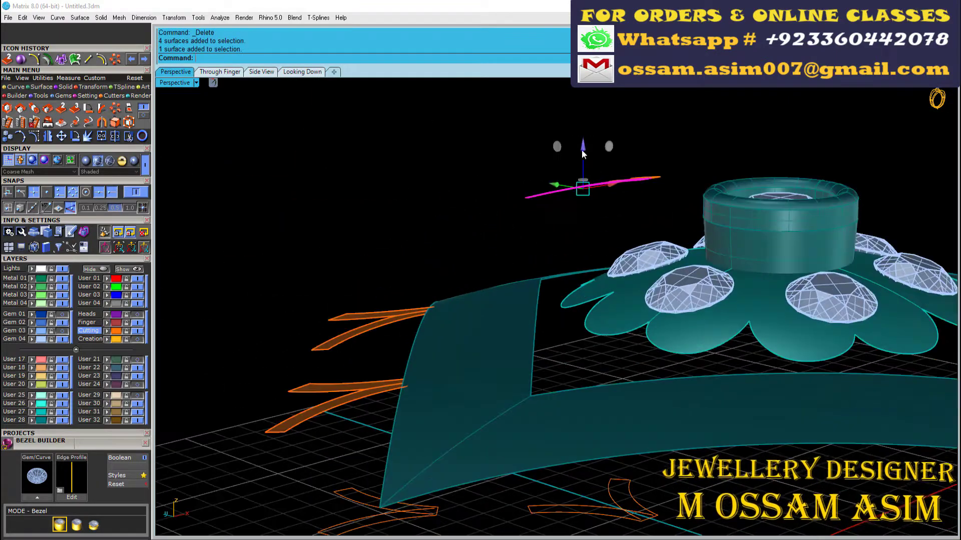
right_click_drag(605, 239, 182, 328)
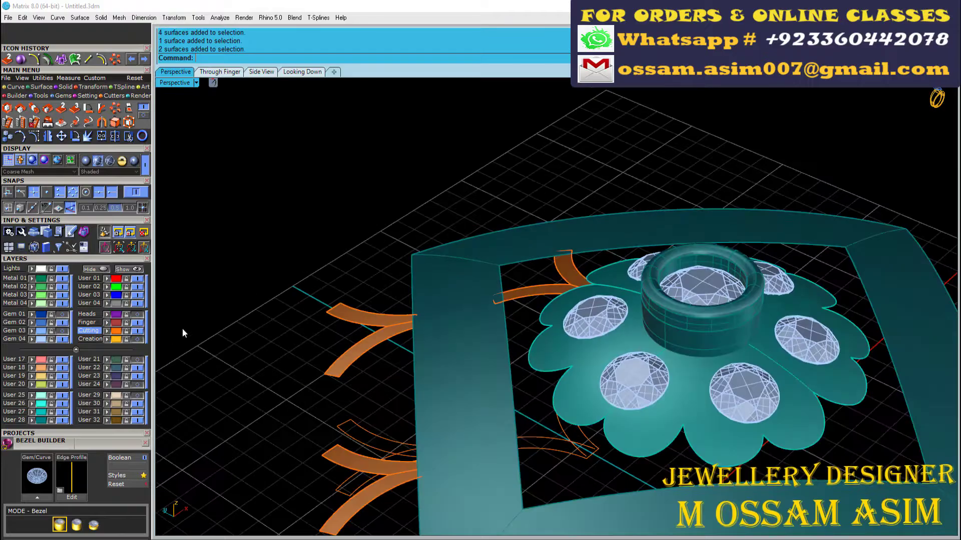
Turn on the Gem 03, Heads and Creation layers to show the corner flowers, bezels and outer frame
left_click(62, 330)
left_click(137, 314)
left_click(137, 340)
right_click_drag(591, 280, 408, 290)
scroll(421, 322, "down", 4)
scroll(407, 280, "up", 3)
Offset all the branch surfaces by 0.55 as solids
left_click(411, 244)
left_click(435, 234, "shift")
left_click(295, 315, "shift")
scroll(272, 347, "up", 5)
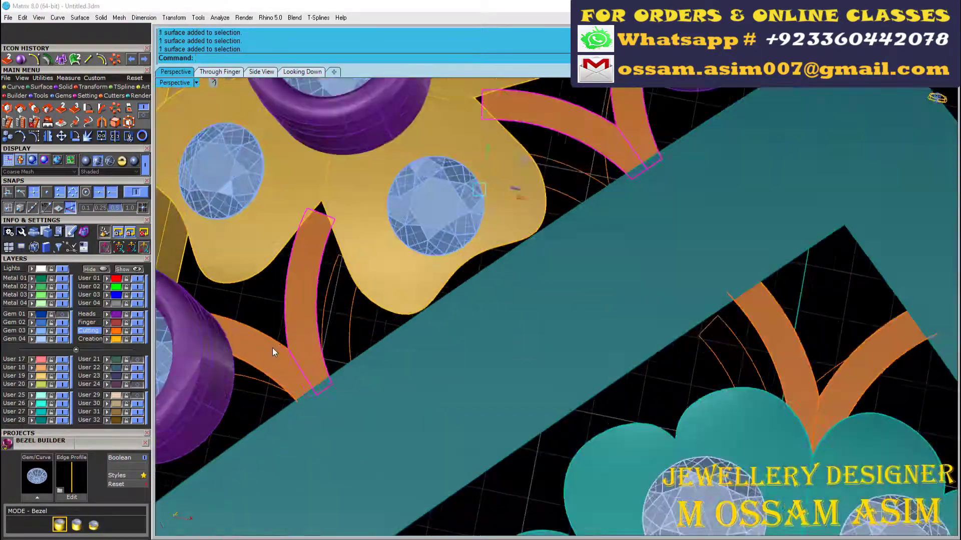
left_click(272, 347, "shift")
left_click(488, 411, "shift")
scroll(510, 407, "down", 8)
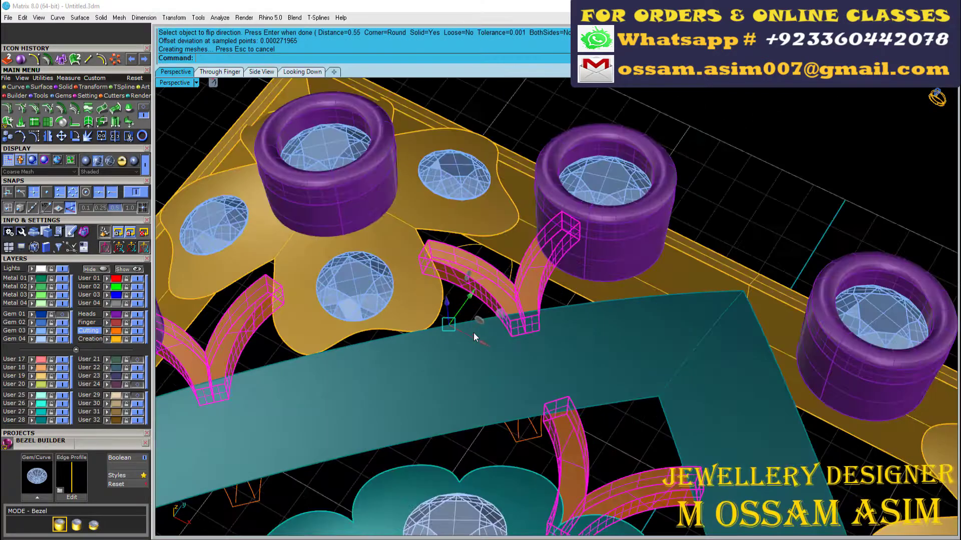
left_click(590, 227)
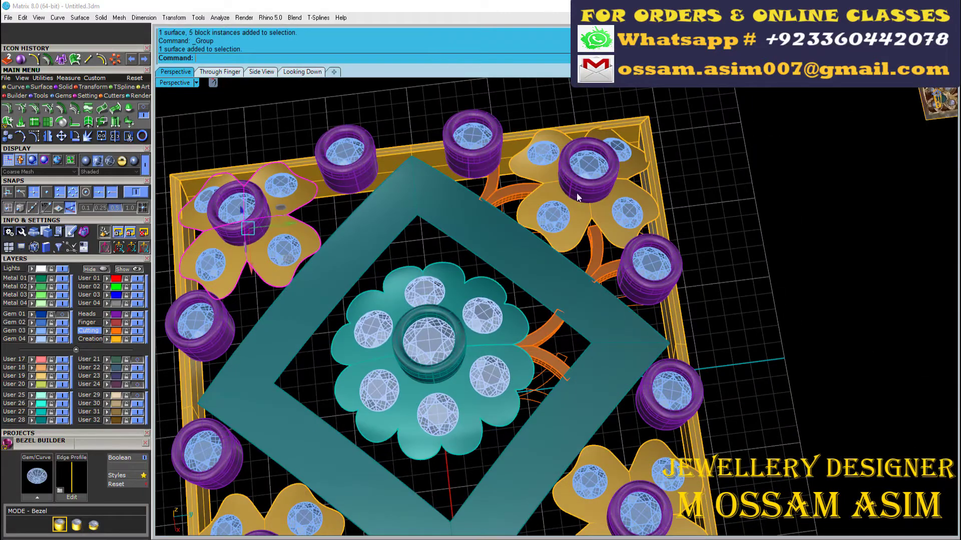
left_click(578, 198, "shift")
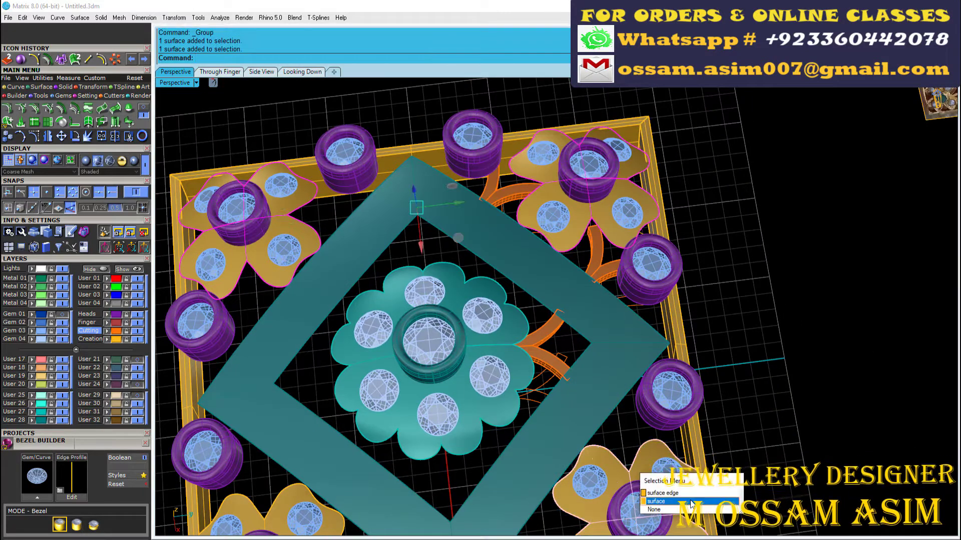
left_click(691, 502)
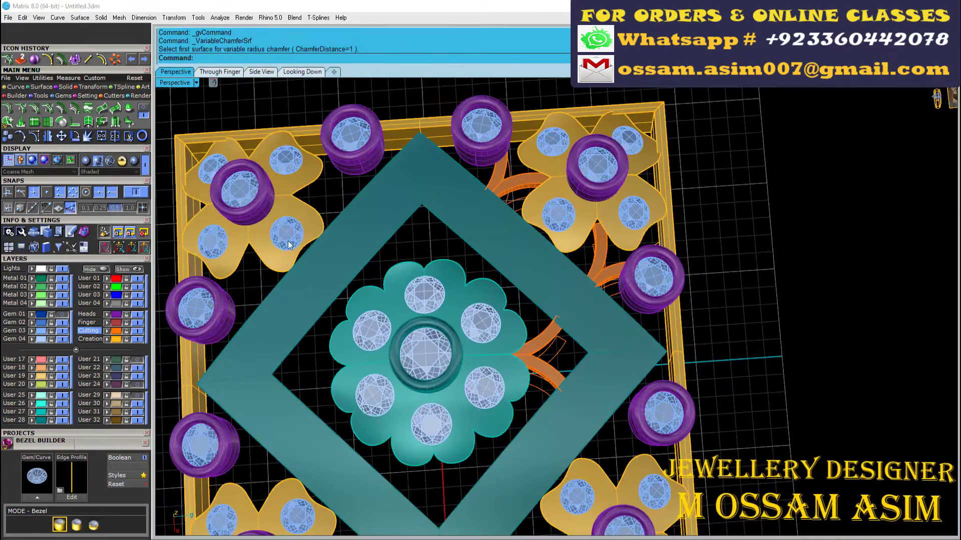
Offset the four corner flower surfaces downward by 0.55 as solids and save the file
left_click(289, 245)
left_click(298, 293)
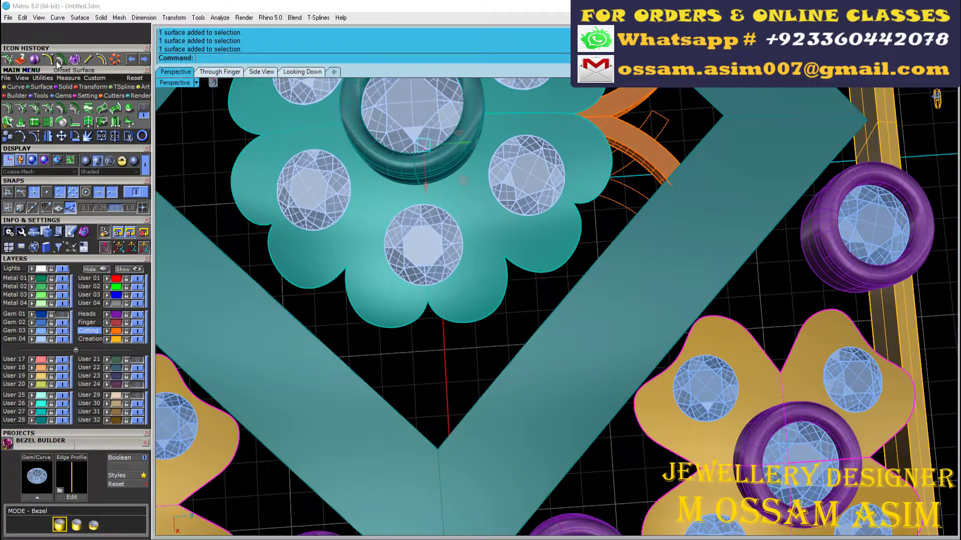
left_click(58, 64)
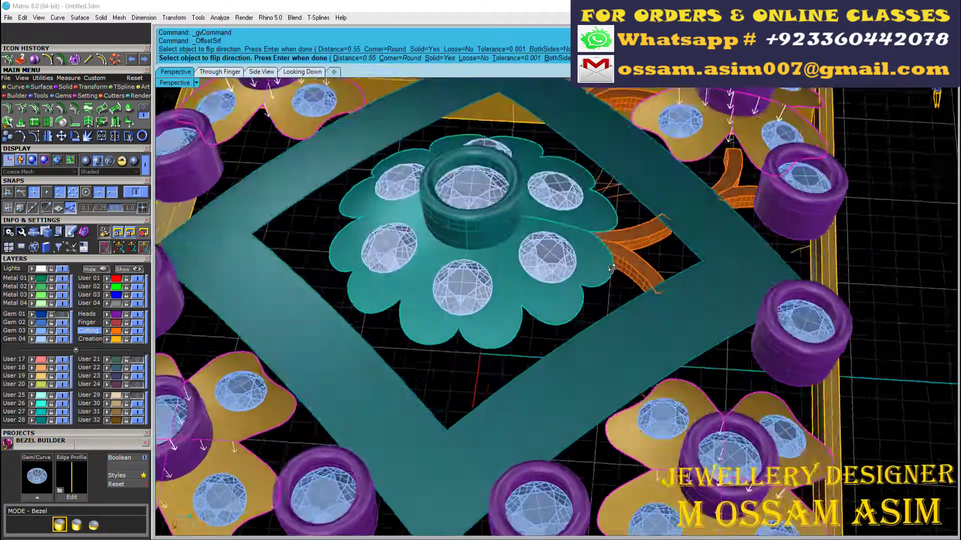
key("Return")
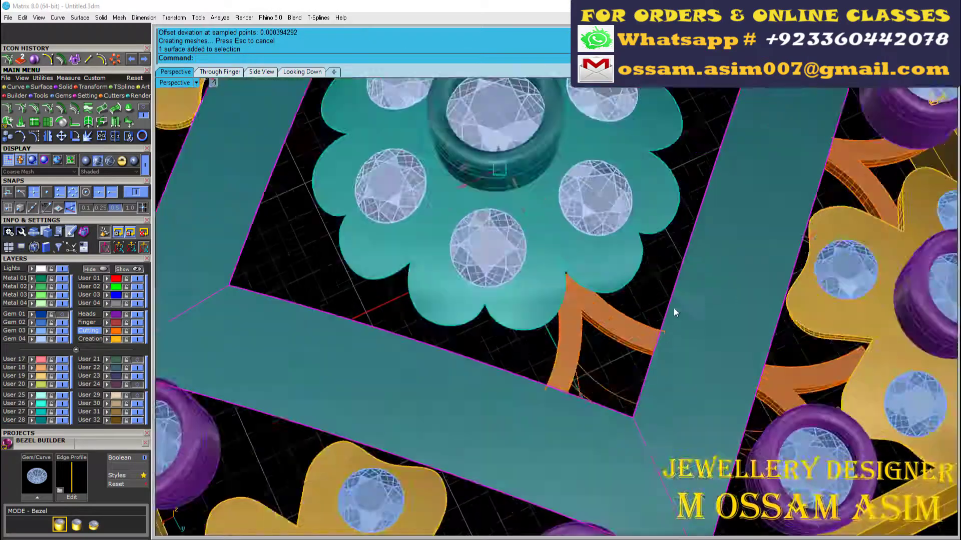
key("Escape")
scroll(576, 368, "down", 8)
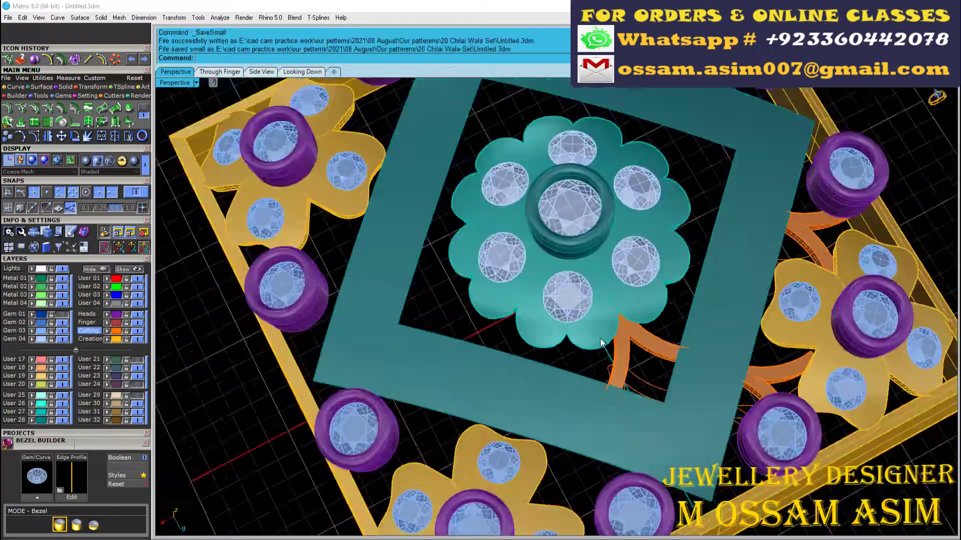
Polar array the three branch solids around centre 0 with 4 items over 360 degrees
right_click_drag(600, 343, 648, 227)
scroll(648, 227, "up", 3)
left_click(648, 227)
scroll(556, 280, "down", 6)
left_click(114, 59)
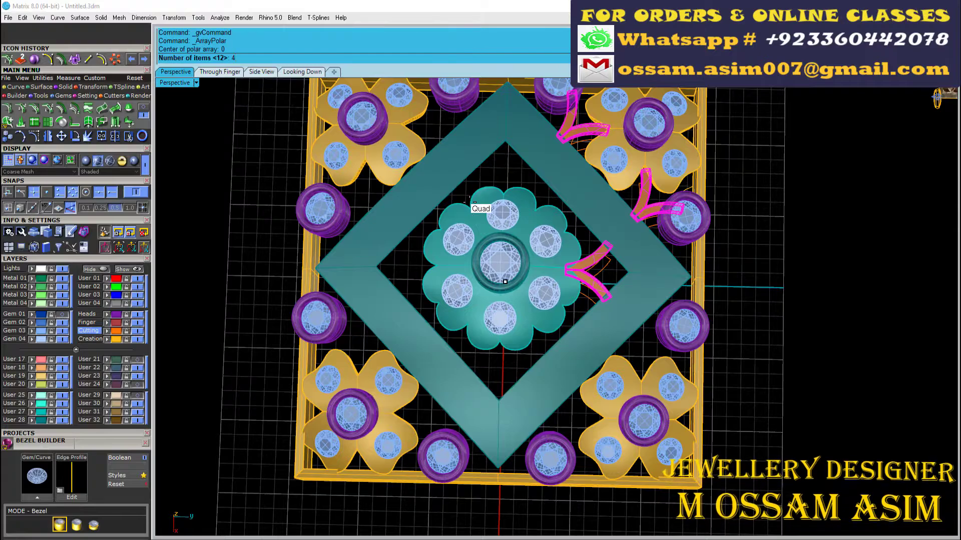
key("Return")
key("Return")
key("Return")
scroll(420, 180, "down", 3)
right_click_drag(676, 365, 749, 422)
left_click(748, 422)
scroll(566, 234, "up", 5)
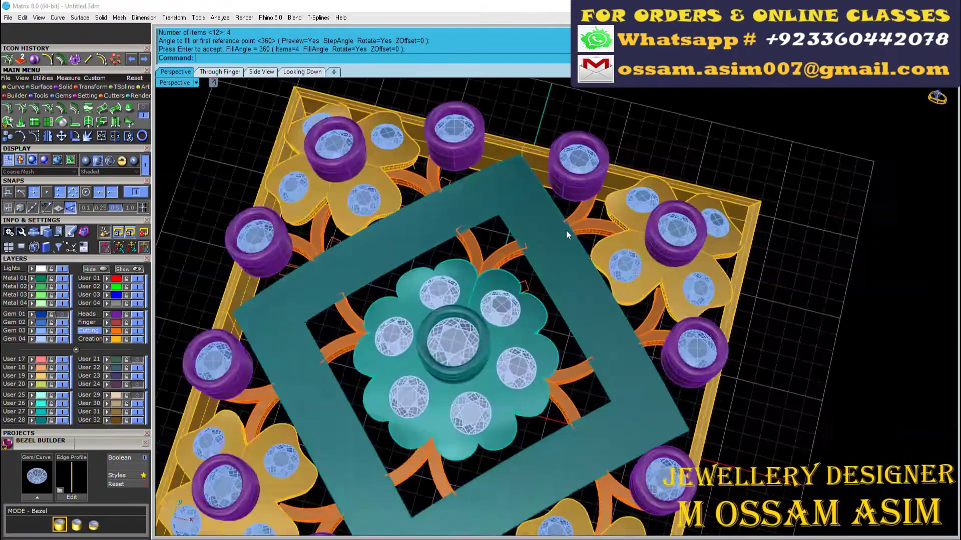
Duplicate the diamond frame's two borders and project them to the construction plane, deleting the input curves
right_click_drag(566, 234, 583, 349)
left_click(313, 72)
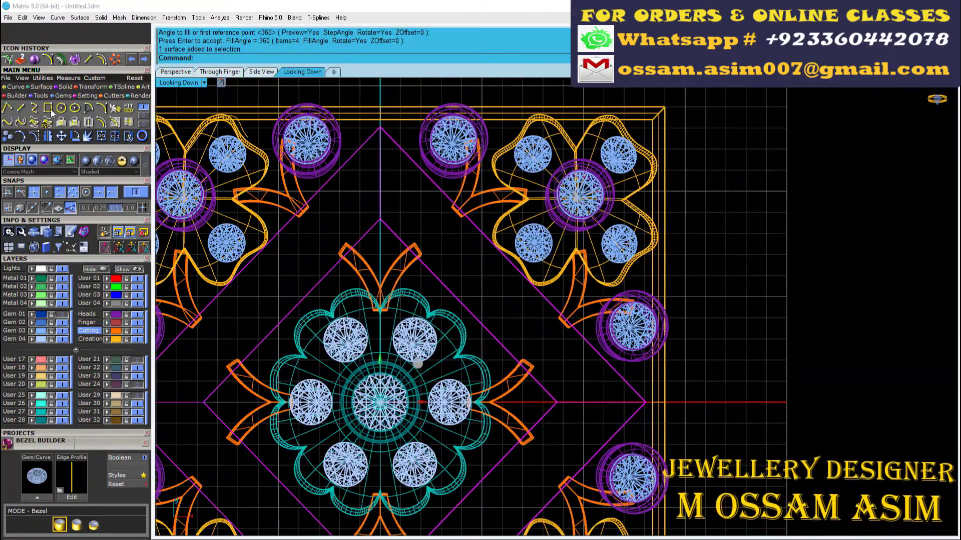
left_click(101, 86)
left_click(129, 108)
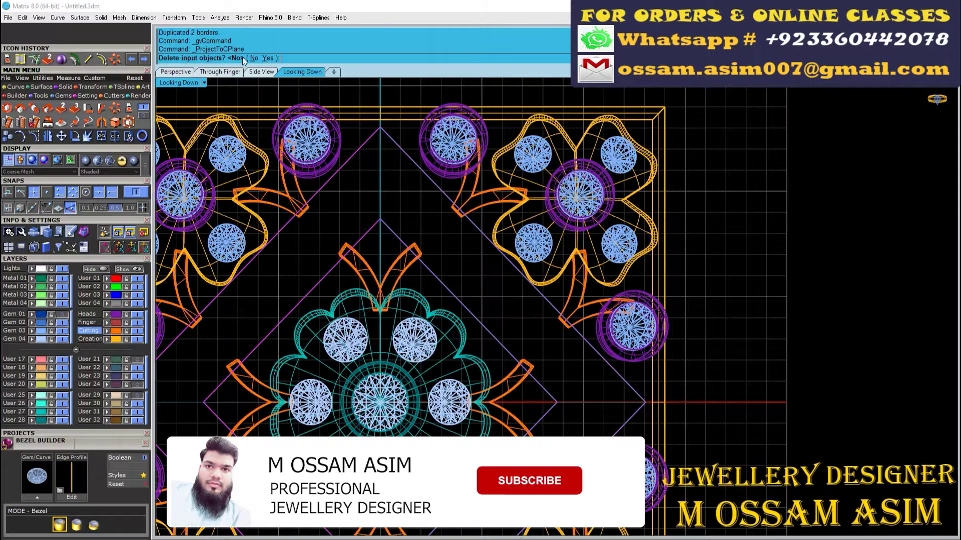
left_click(175, 71)
right_click_drag(360, 270, 322, 265)
scroll(404, 336, "up", 7)
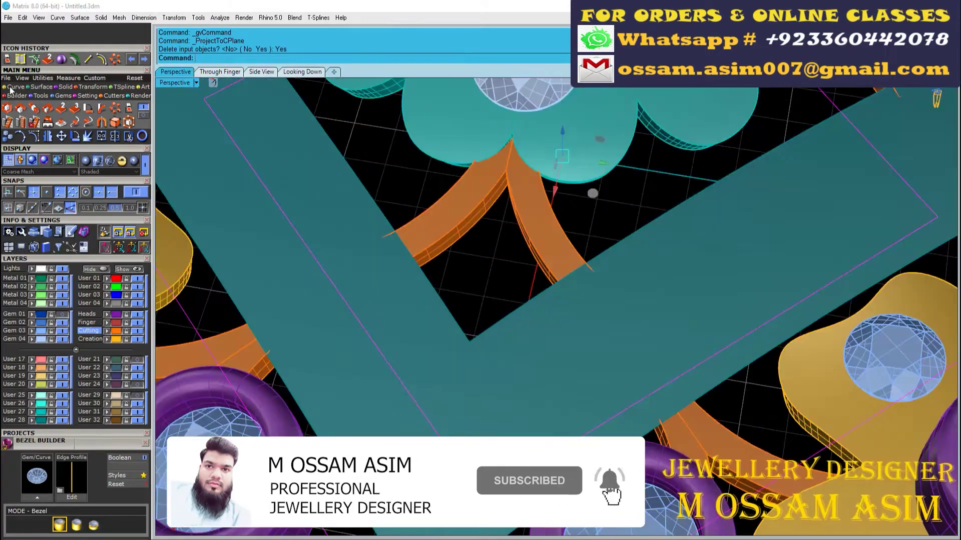
Create one tween curve midway between the two flattened frame borders with the Refit match method
left_click(15, 86)
left_click(100, 122)
scroll(445, 90, "down", 6)
right_click(498, 326)
scroll(476, 337, "up", 5)
scroll(466, 341, "down", 5)
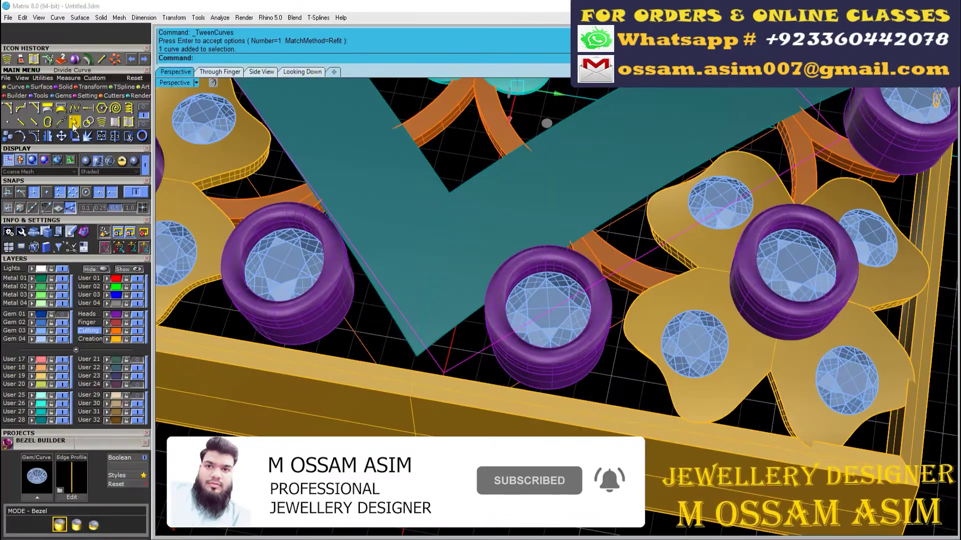
Project the middle curve onto the diamond frame, and rebuild its exploded segments with 10 points at degree 3
left_click(74, 124)
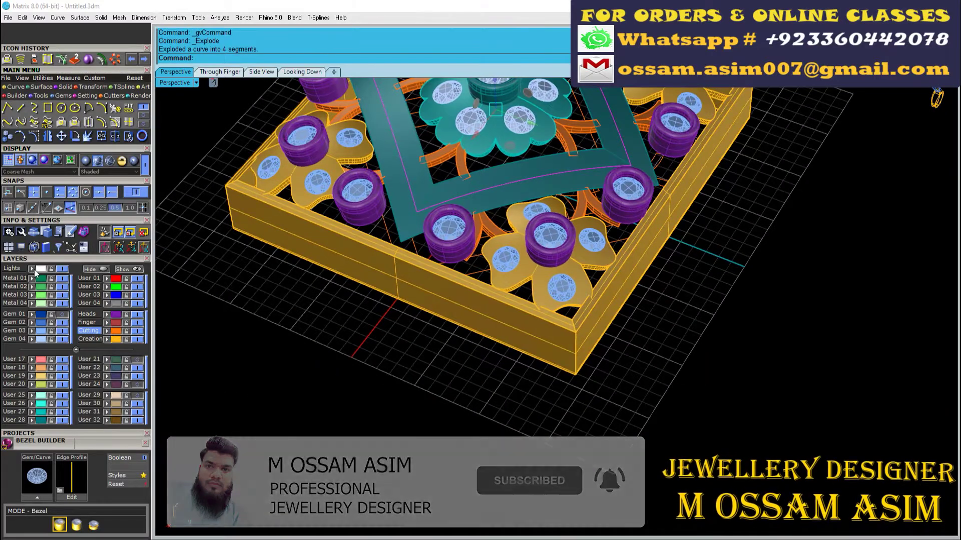
left_click(115, 119)
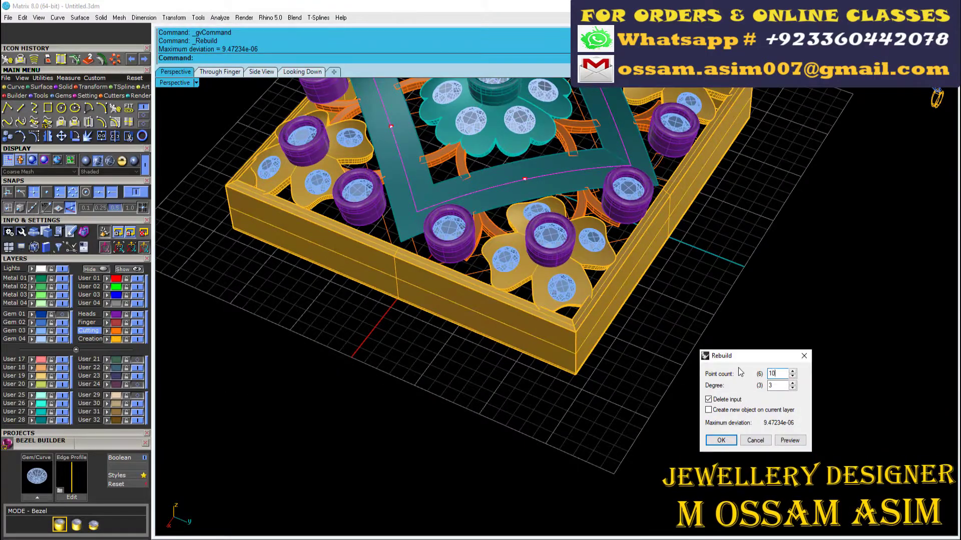
key("Return")
Place round gems along the frame's centre curve with Gem on Curve and align their direction to the frame surface
right_click_drag(408, 200, 451, 218)
scroll(451, 219, "up", 4)
left_click(451, 218)
key("F6")
left_click(452, 197)
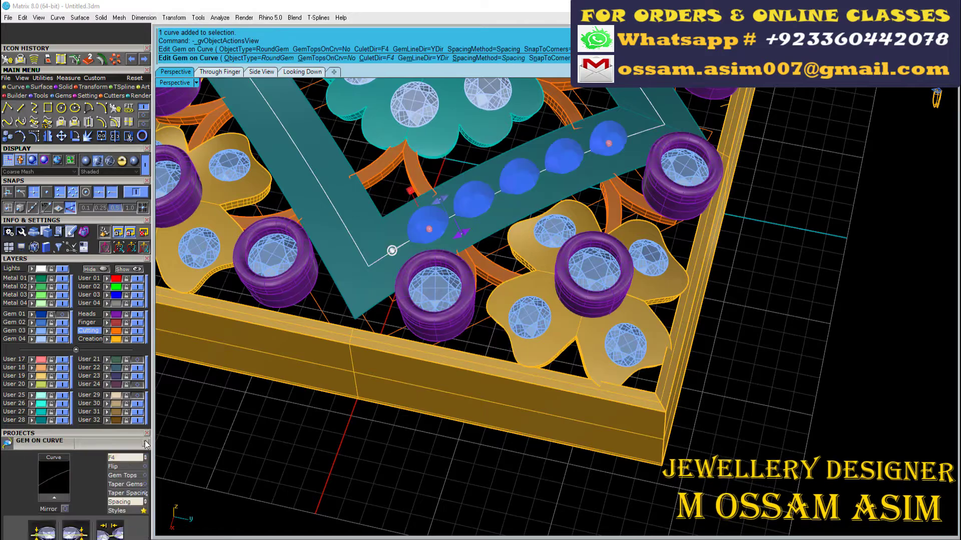
left_click(337, 290)
right_click_drag(337, 291, 385, 264)
Turn on the User 21 layer to show the reference picture beneath the model in the top view
left_click(296, 72)
scroll(380, 107, "down", 4)
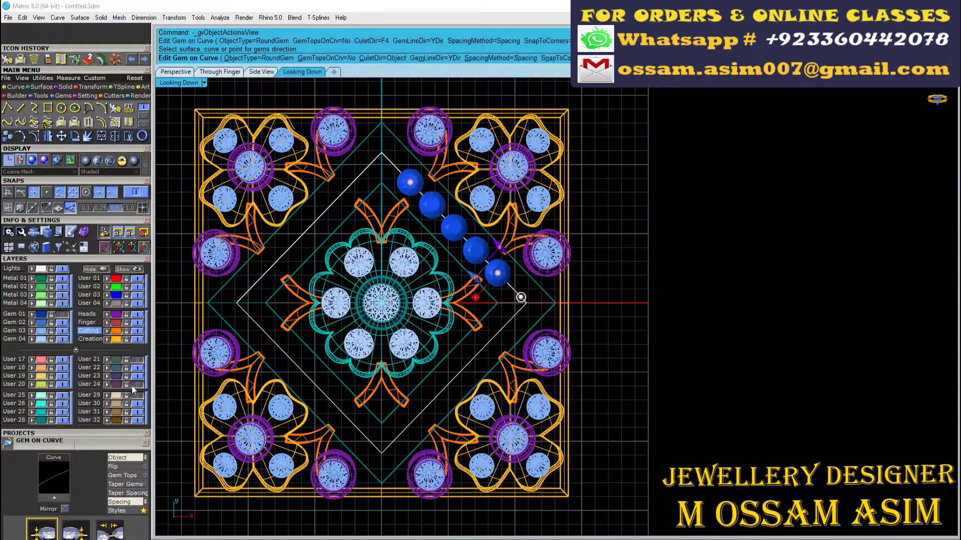
left_click(136, 359)
scroll(394, 192, "up", 4)
right_click_drag(394, 192, 398, 253)
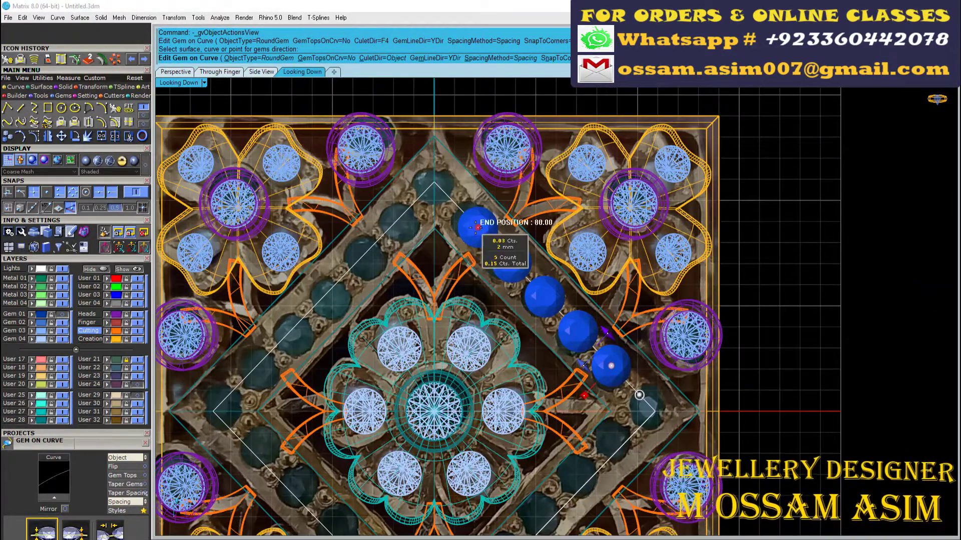
Stretch the gem row along one whole side of the diamond frame, corner to corner, with a gem spacing of 0.21 mm
left_click_drag(476, 227, 434, 182)
left_click_drag(649, 414, 655, 409)
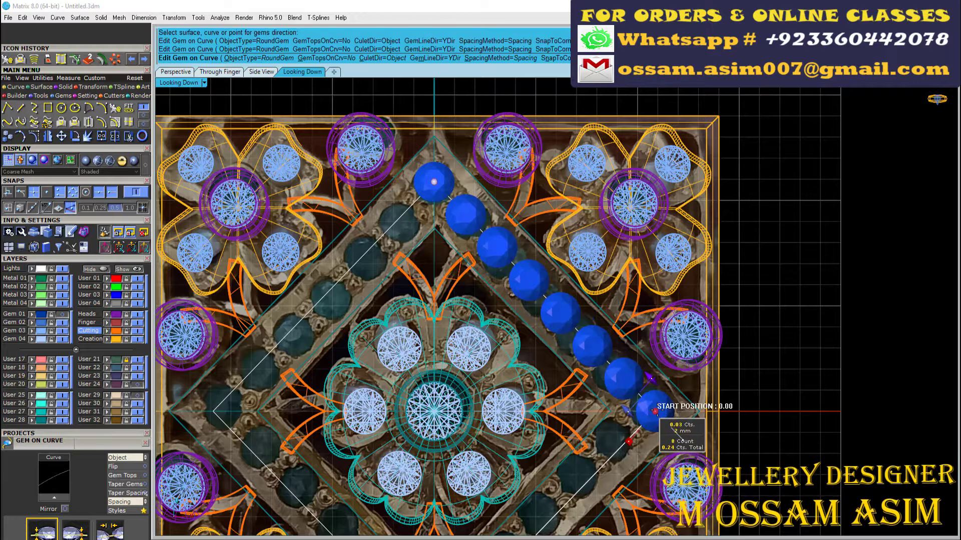
scroll(703, 404, "up", 6)
scroll(620, 413, "down", 10)
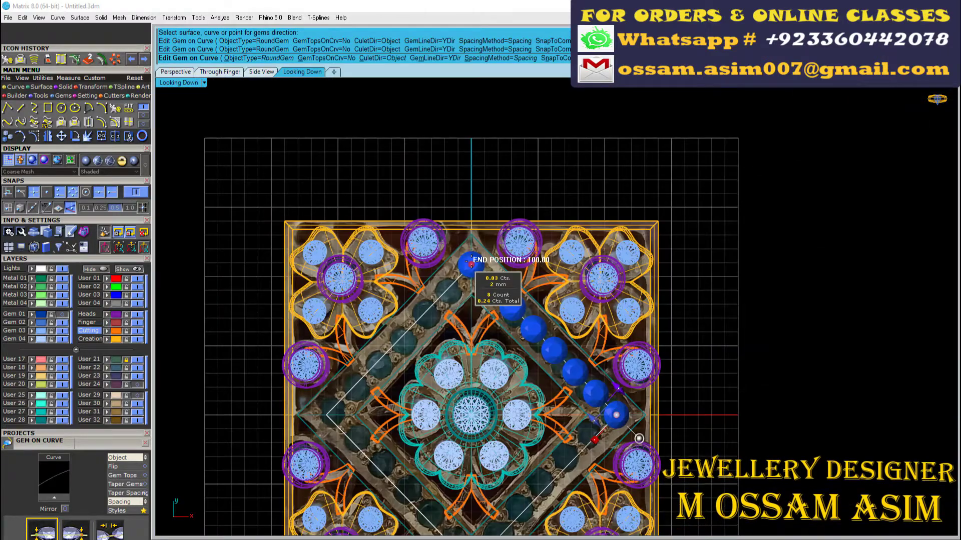
scroll(101, 350, "down", 3)
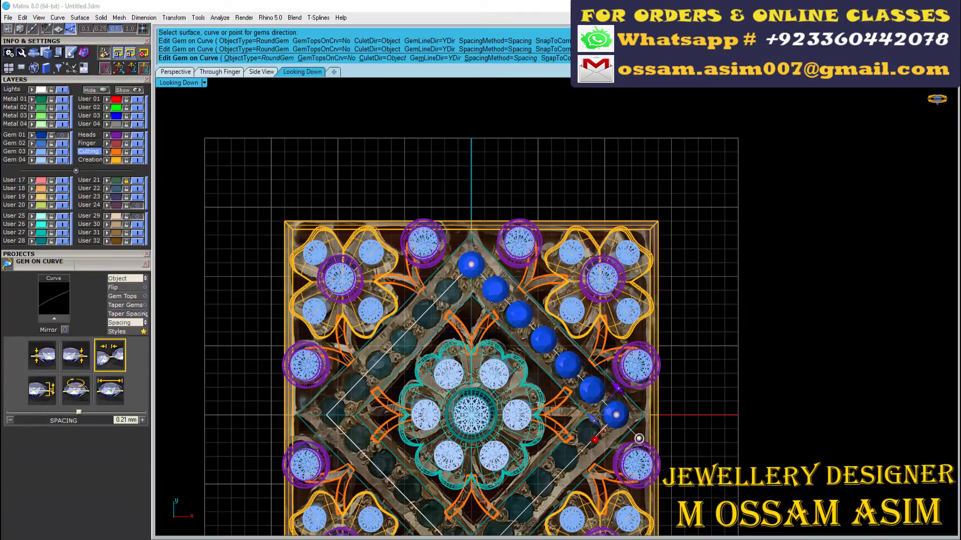
scroll(476, 266, "up", 10)
right_click(470, 263)
Delete the surplus corner gem and polar array the remaining six gems around the origin as 4 items over 360 degrees
left_click(457, 257)
scroll(469, 252, "down", 10)
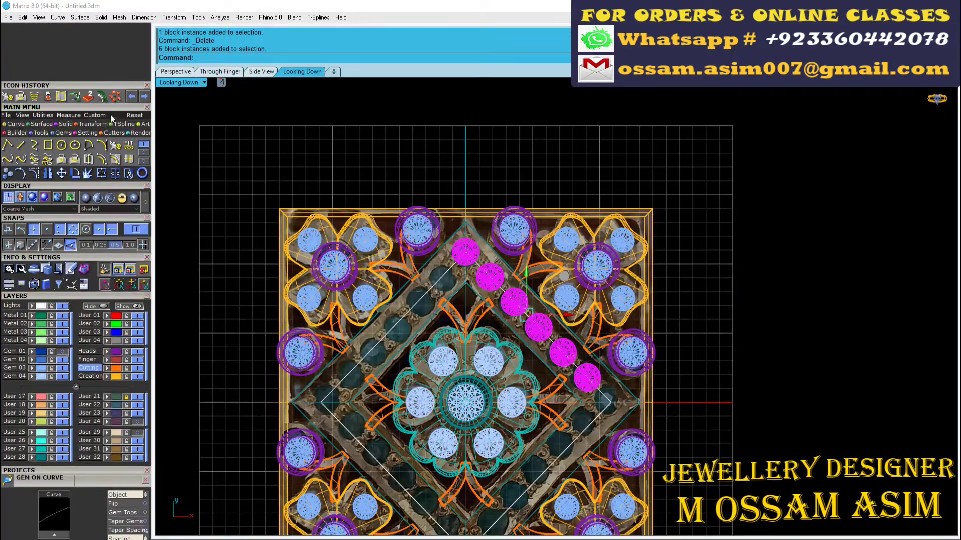
scroll(284, 179, "down", 2)
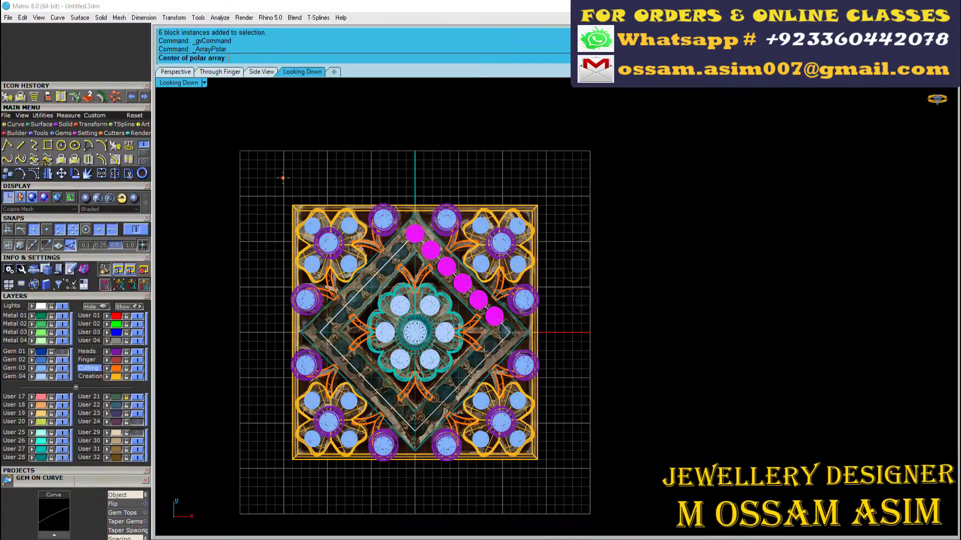
scroll(381, 210, "up", 5)
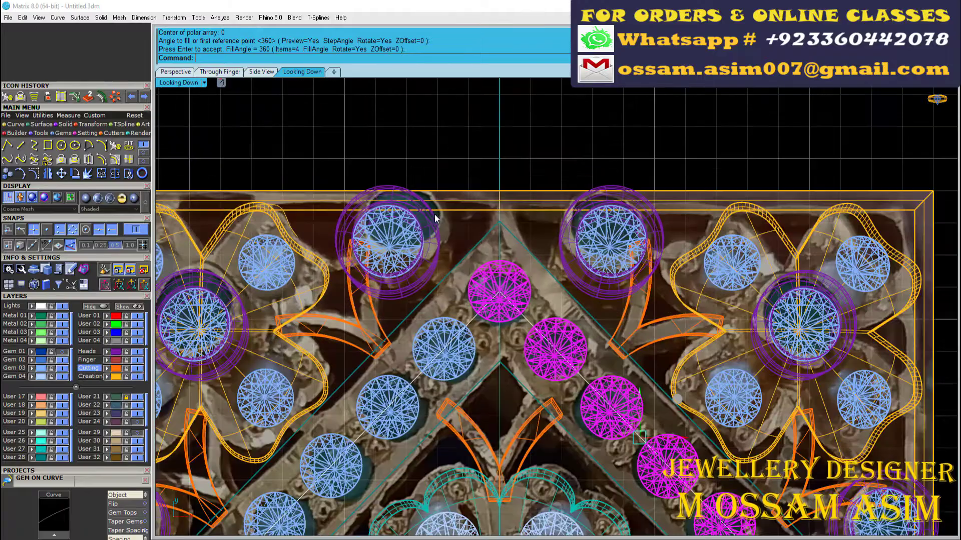
key("F8")
scroll(479, 211, "down", 5)
key("Escape")
Offset the diamond frame surface downward by 0.55 mm as a solid
right_click_drag(479, 210, 483, 292)
scroll(438, 295, "up", 10)
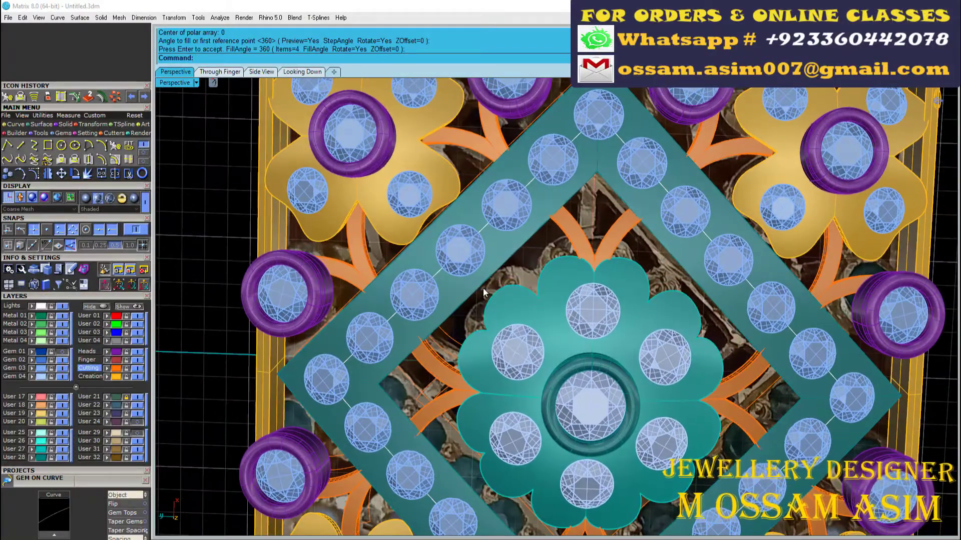
scroll(409, 190, "down", 8)
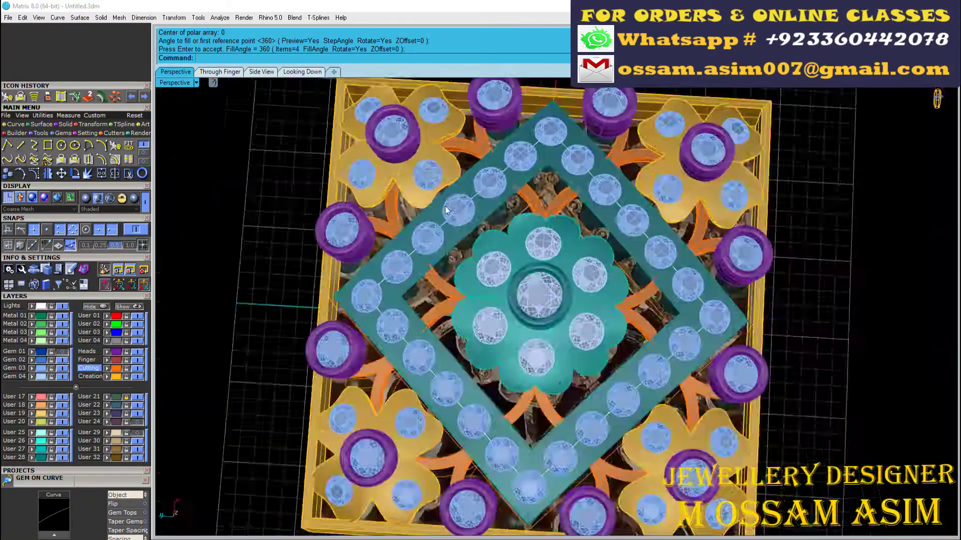
right_click_drag(410, 190, 402, 314)
left_click(543, 344)
left_click(103, 97)
right_click_drag(440, 215, 419, 257)
scroll(431, 278, "up", 7)
scroll(432, 279, "down", 8)
right_click_drag(431, 320, 437, 296)
scroll(436, 286, "up", 2)
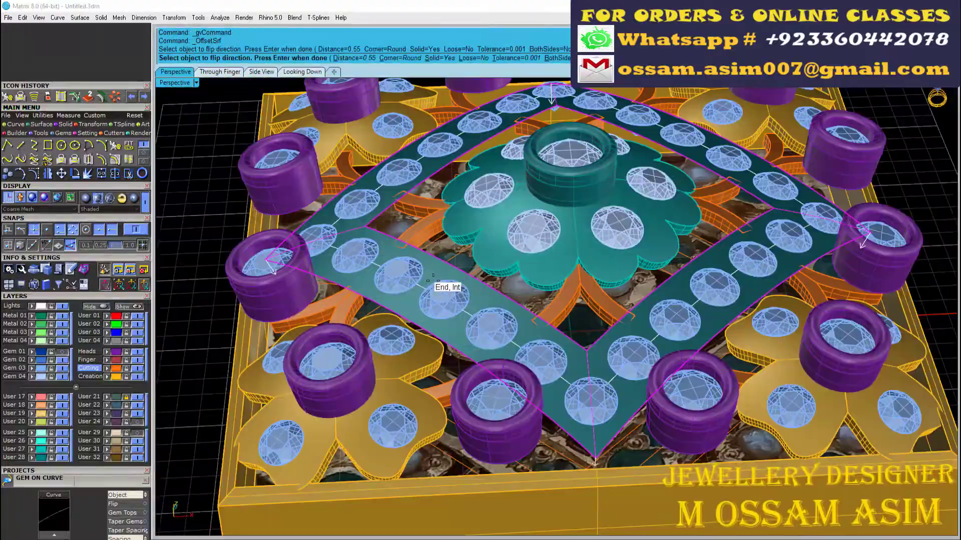
right_click(435, 286)
scroll(429, 361, "up", 8)
left_click(428, 369)
scroll(428, 370, "down", 8)
Copy the central flower with its gems and centre head to a spot above the square piece in the top view
right_click_drag(428, 350, 514, 226)
left_click(515, 226)
scroll(515, 247, "up", 5)
right_click_drag(696, 256, 694, 295)
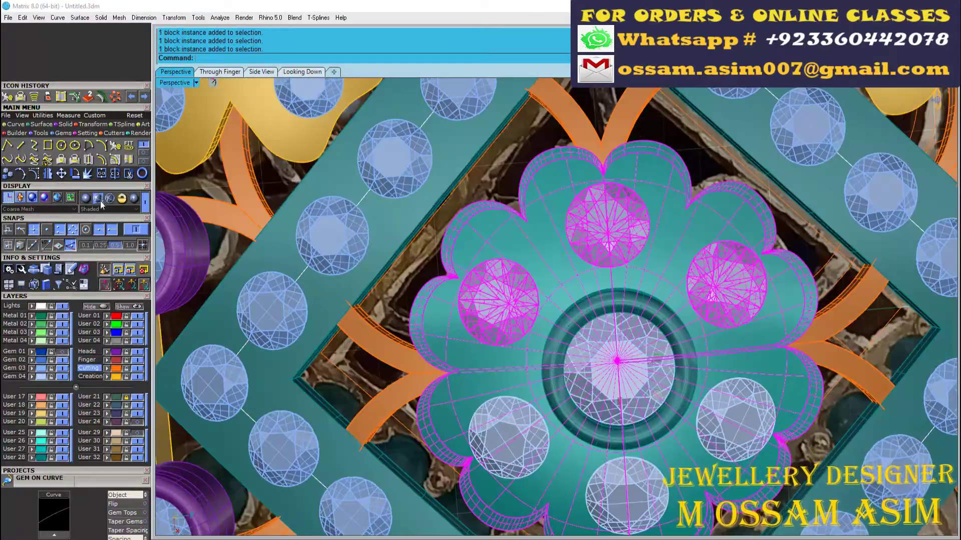
left_click(86, 198)
left_click_drag(513, 479, 512, 480)
left_click(843, 300, "ctrl")
scroll(741, 256, "down", 12)
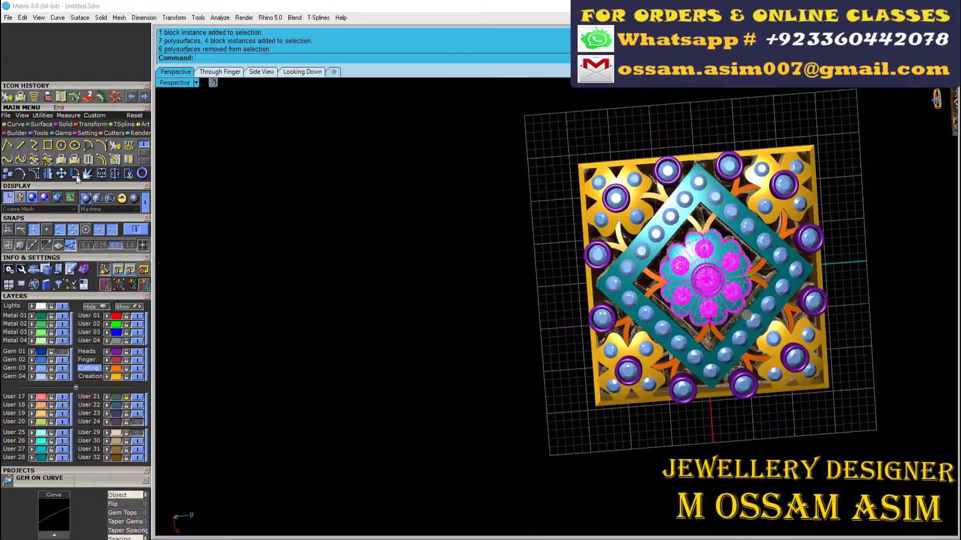
left_click(302, 71)
scroll(526, 266, "down", 7)
left_click(8, 173)
left_click(288, 391)
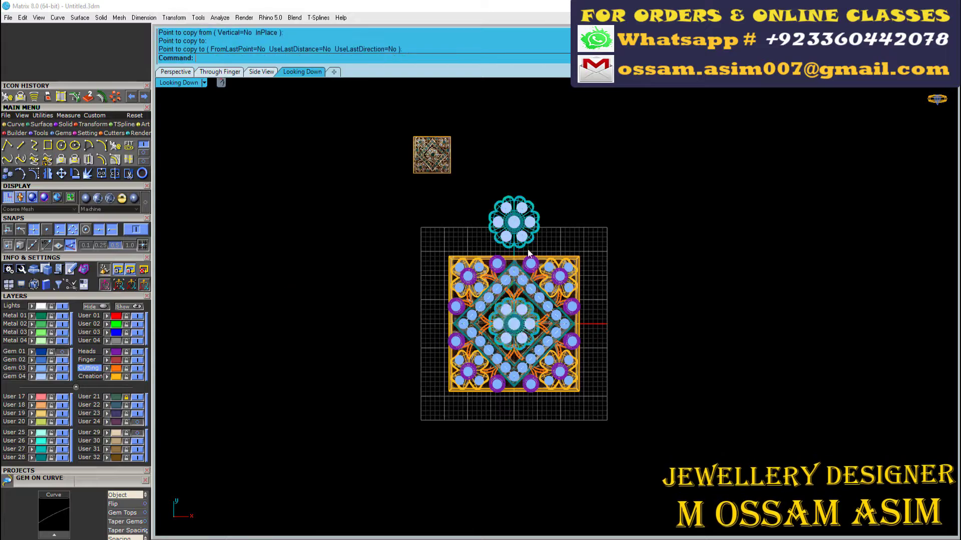
Move the copied flower assembly straight down in the side view to about the height of the square's upper edge
scroll(529, 215, "up", 8)
left_click_drag(562, 175, 434, 280)
left_click(229, 73)
left_click(265, 72)
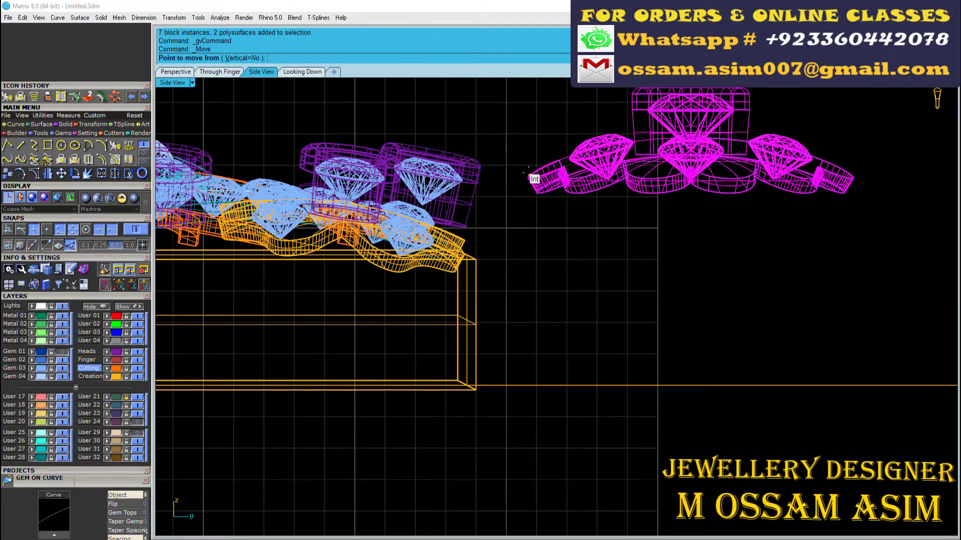
left_click(533, 179)
left_click(534, 244)
Extract a copy of the top surface from the lowered flower's petal body
scroll(554, 256, "up", 4)
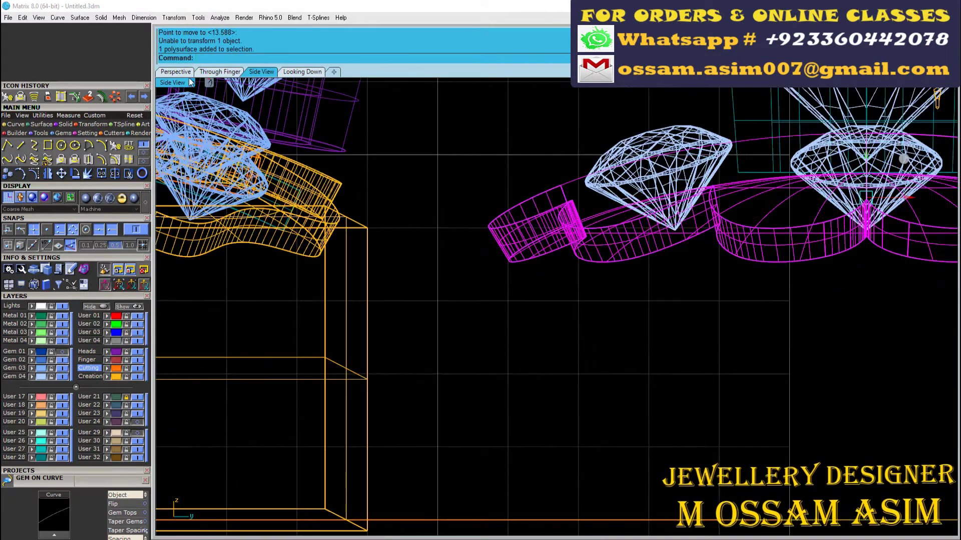
left_click(175, 72)
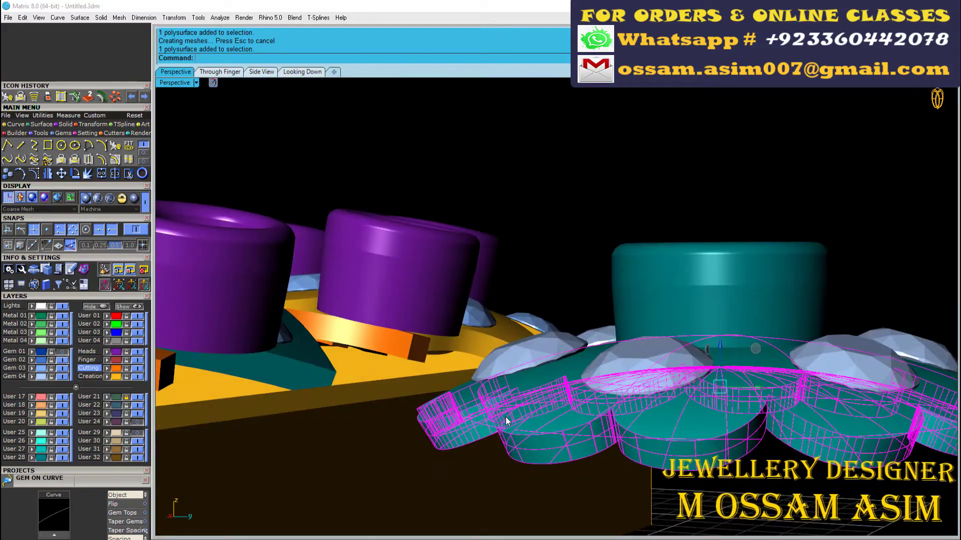
left_click(302, 71)
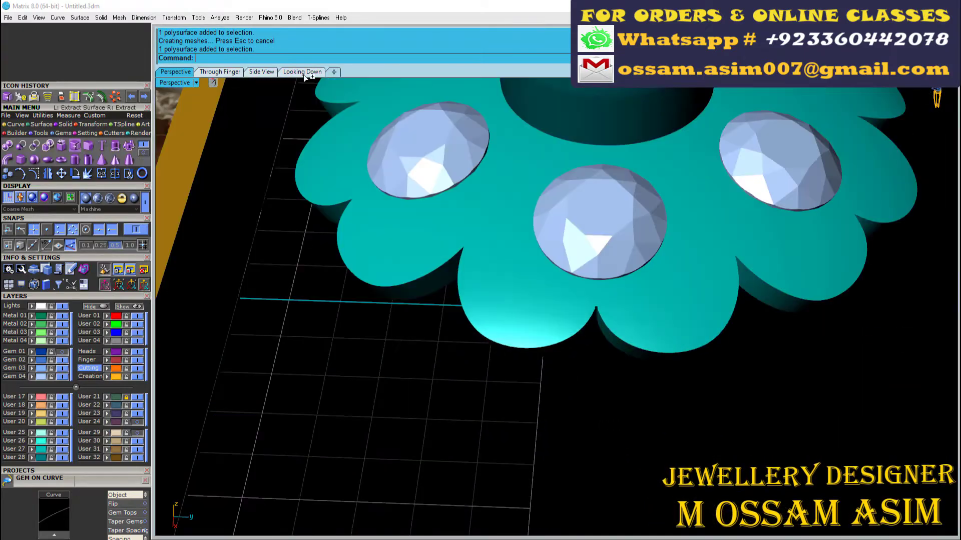
scroll(401, 243, "up", 4)
left_click(399, 270)
right_click(399, 278)
right_click_drag(398, 278, 396, 205)
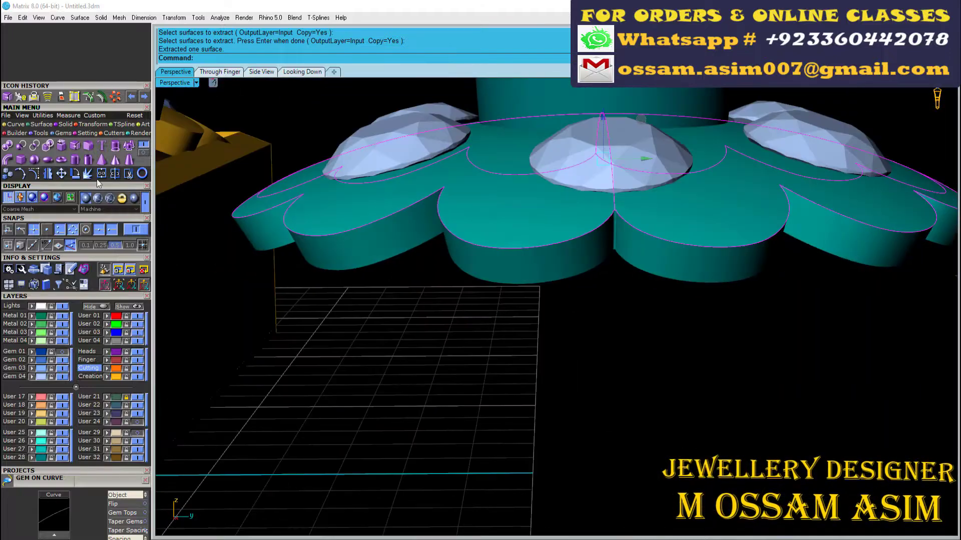
Duplicate the extracted surface's border and extrude it straight downward, on one side only, past the bottom of the square base
left_click(103, 198)
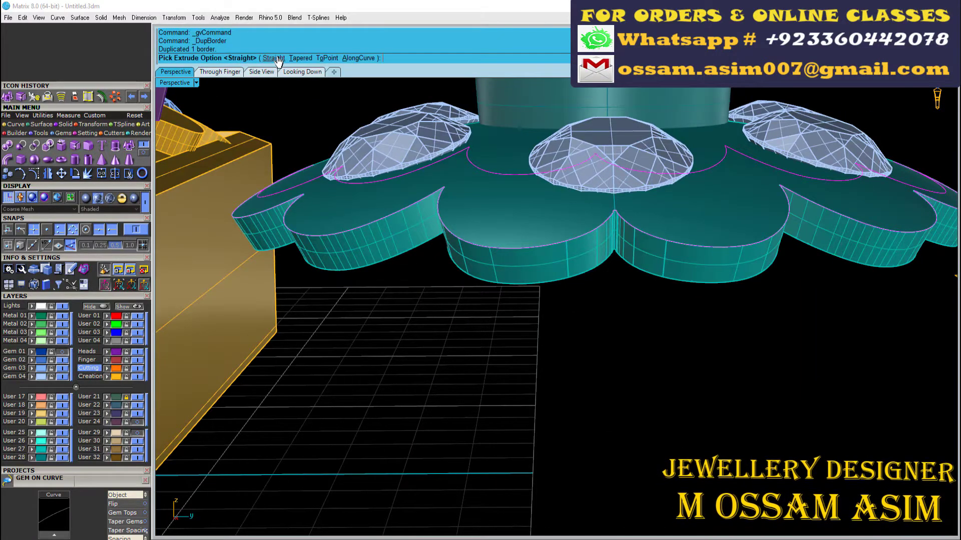
left_click(278, 59)
left_click(305, 58)
scroll(505, 285, "down", 10)
left_click(500, 282)
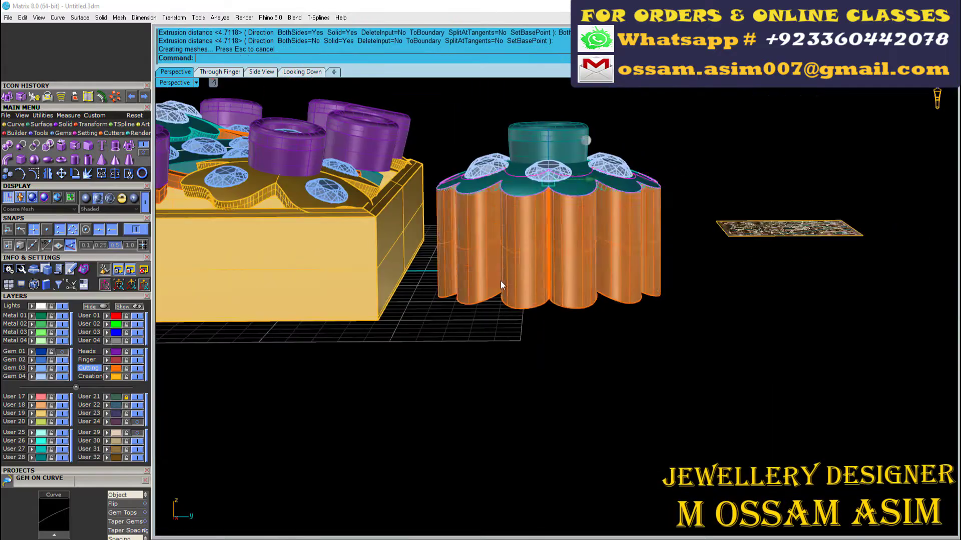
Apply a bounding-box edit cage to the extruded scalloped wall, keeping the default cage options
right_click_drag(501, 284, 517, 232)
left_click(516, 232)
scroll(445, 220, "up", 8)
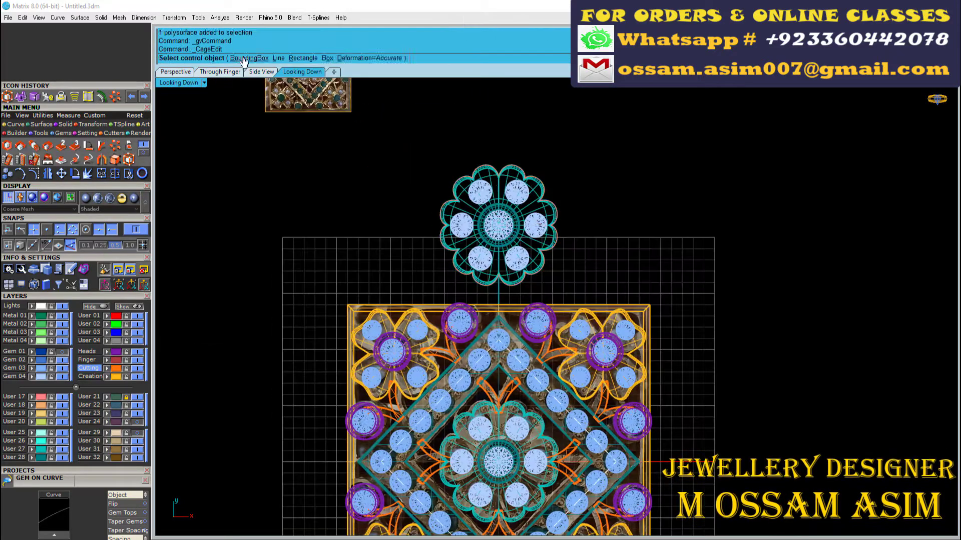
left_click(242, 58)
key("Return")
key("Return")
key("Return")
Taper the scalloped wall toward its base by scaling the four lower cage points by 0.95 twice
left_click(225, 75)
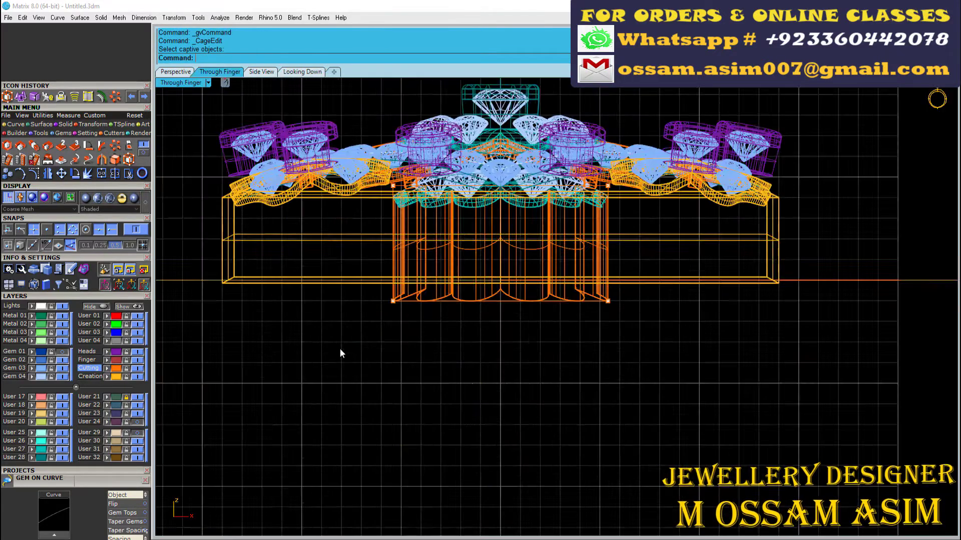
left_click_drag(341, 350, 651, 277)
scroll(553, 314, "up", 4)
type(".95")
key("Return")
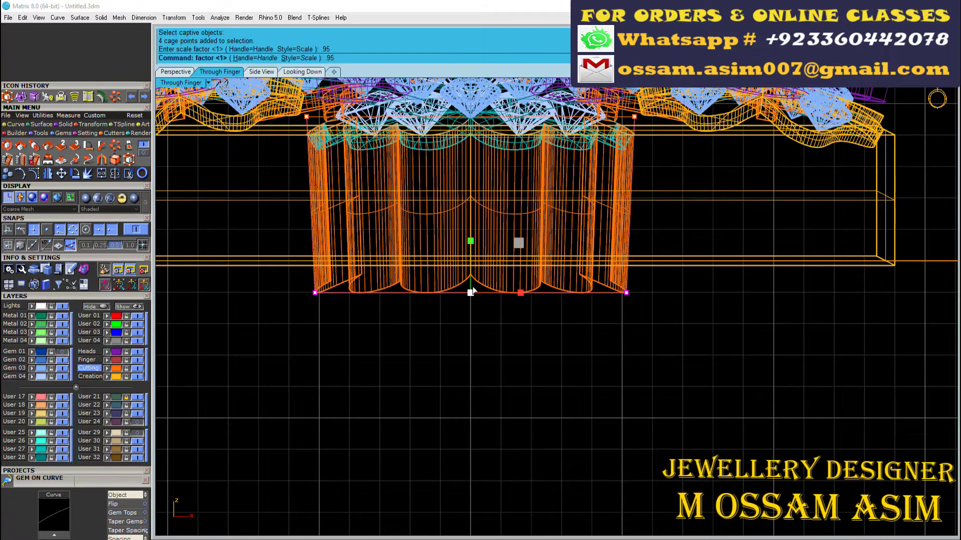
key("Return")
right_click_drag(347, 224, 379, 258)
key("Escape")
key("Escape")
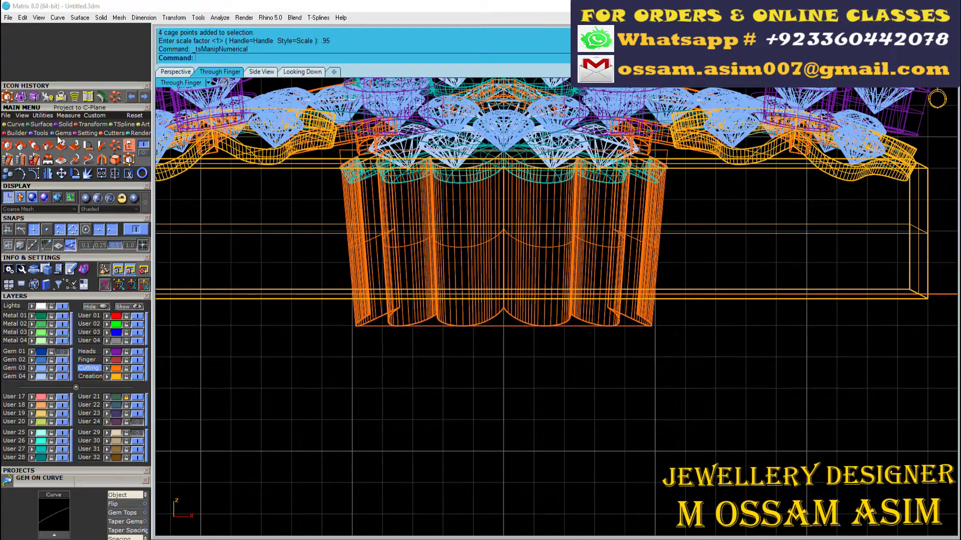
Draw a horizontal both-sides line centred on the origin across the front view, extending past the whole piece
left_click(15, 124)
right_click(20, 146)
scroll(265, 197, "down", 8)
scroll(441, 221, "down", 10)
type("0")
key("Return")
key("Escape")
left_click(329, 226)
key("Escape")
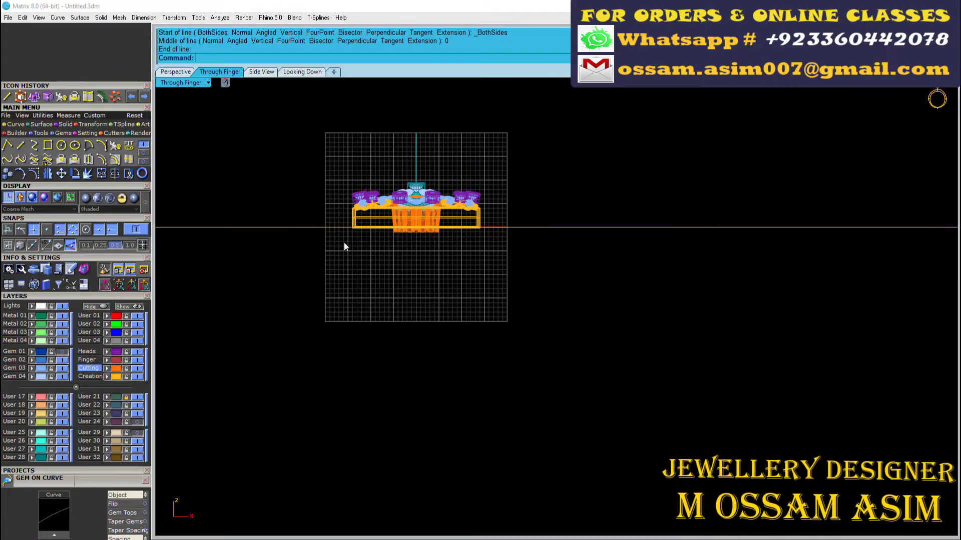
Trim the scalloped wall below the horizontal line and delete the leftover edit cage
left_click(346, 227)
left_click(372, 254)
scroll(399, 232, "up", 12)
left_click(129, 174)
scroll(500, 230, "up", 12)
left_click(492, 227)
key("Return")
left_click(491, 228)
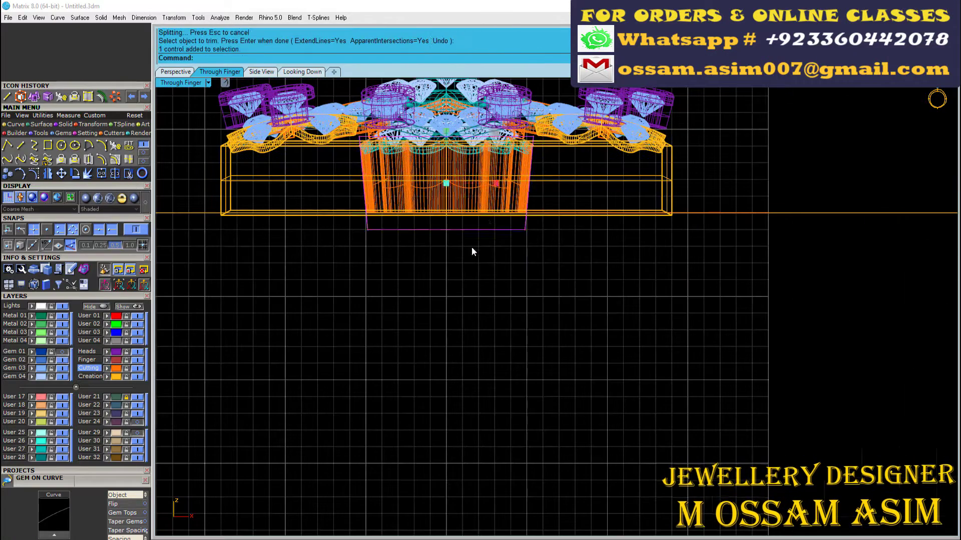
key("Delete")
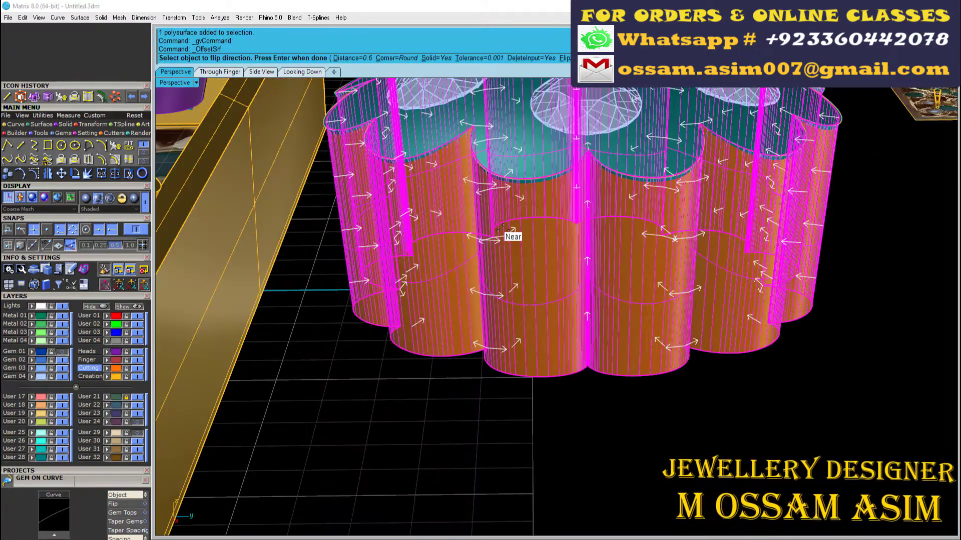
Offset the trimmed scalloped wall by 0.55 mm as a solid with round corners, deleting the input surface
key("Return")
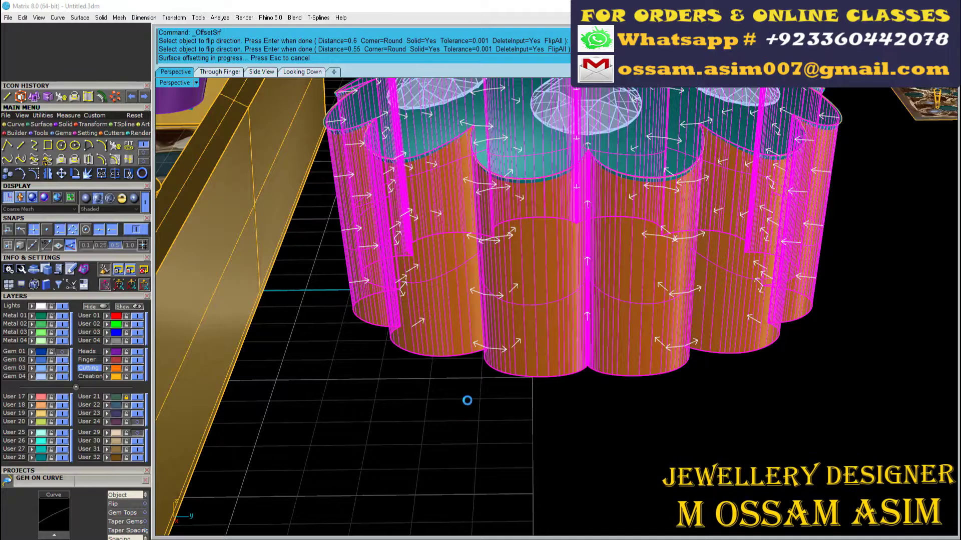
scroll(478, 384, "down", 5)
right_click_drag(591, 230, 638, 295)
Assign the thickened scalloped wall to the User 28 layer and save the file
left_click(631, 306)
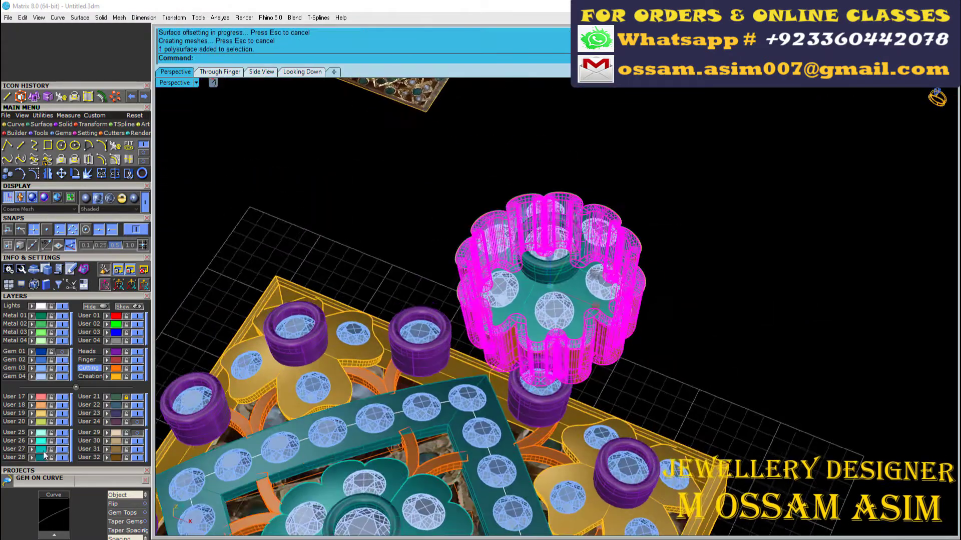
left_click(32, 458)
scroll(543, 203, "down", 5)
right_click_drag(542, 199, 634, 265)
scroll(634, 197, "up", 5)
key("ctrl+s")
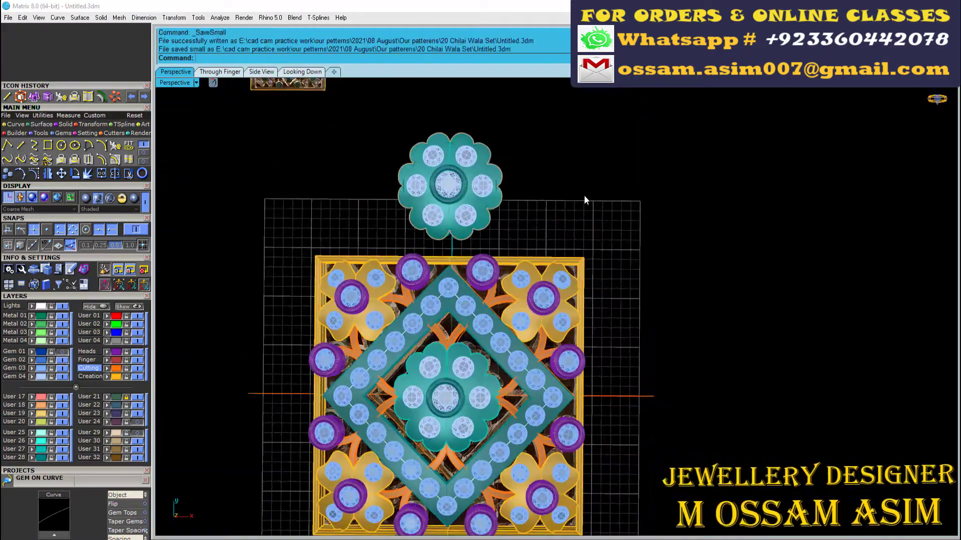
Switch the view to the Machine display and move the small reference picture beside the model to the User 24 layer
scroll(584, 195, "down", 2)
scroll(418, 311, "up", 4)
left_click(86, 198)
scroll(579, 190, "down", 6)
left_click(437, 140)
mouse_move(579, 190)
right_mouse_down("shift")
mouse_move(582, 265)
mouse_move(556, 175)
mouse_move(550, 184)
right_mouse_up("shift")
left_click(107, 421)
scroll(560, 249, "up", 6)
scroll(556, 177, "down", 4)
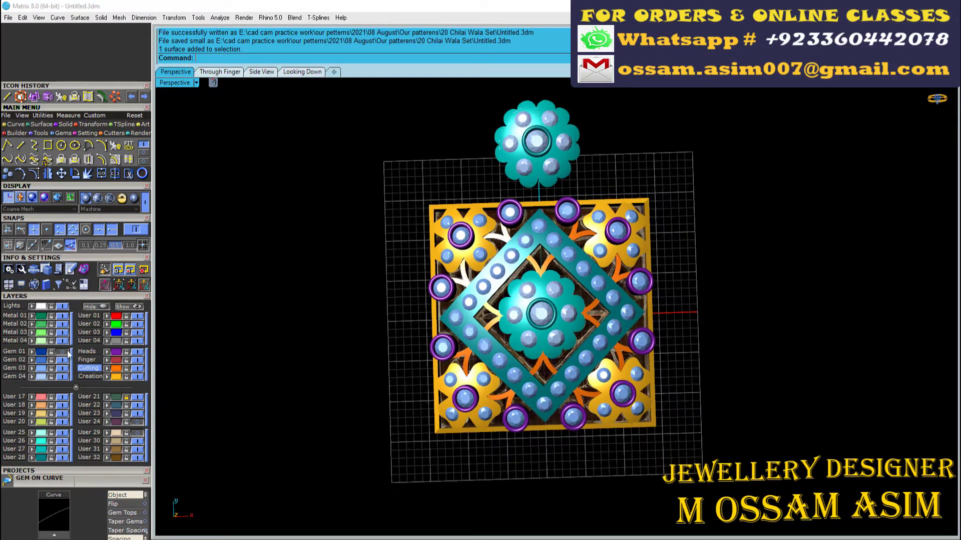
Select the Gem 03 gems and remove all but the eight in the purple heads along the square's outer edges
left_click(33, 368)
scroll(486, 216, "up", 8)
scroll(538, 185, "down", 6)
left_click_drag(519, 175, 506, 226, "ctrl")
left_click_drag(691, 155, 681, 207, "ctrl")
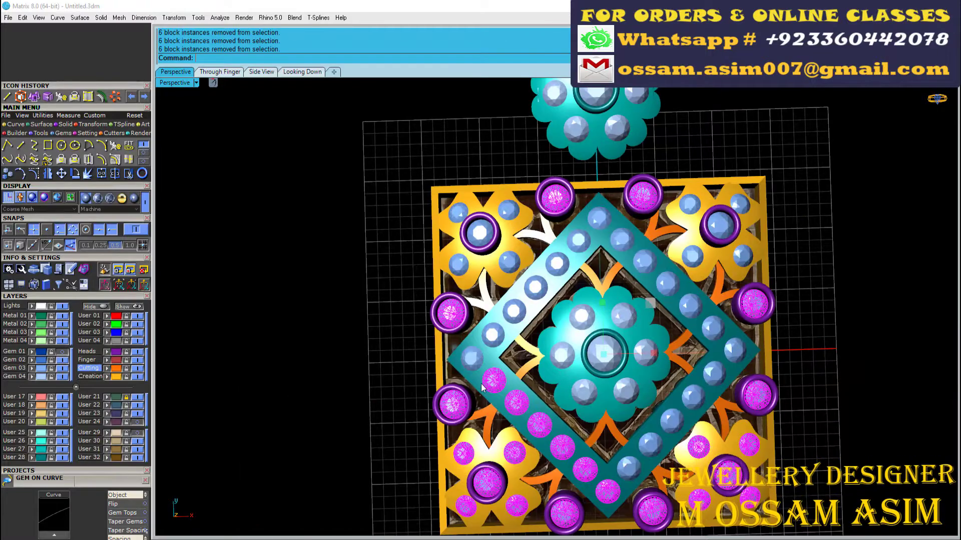
left_click(488, 383, "ctrl")
scroll(771, 525, "up", 4)
scroll(725, 350, "down", 2)
right_click_drag(706, 426, 666, 268, "shift")
left_click(666, 270, "ctrl")
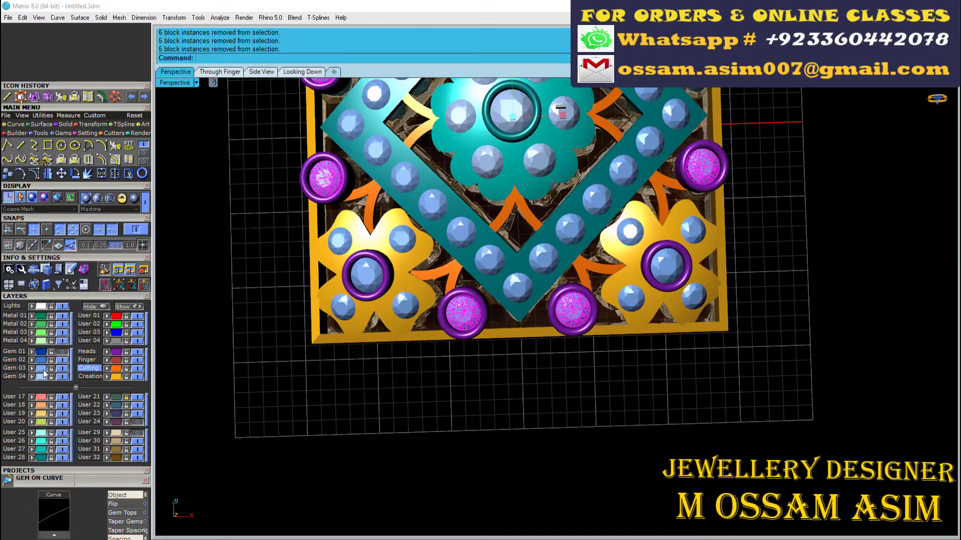
Group the eight selected head gems and add the copied flower's centre gem to the selection
scroll(387, 349, "up", 5)
key("ctrl+g")
scroll(387, 360, "down", 10)
scroll(407, 286, "up", 8)
left_click(388, 200, "shift")
scroll(389, 203, "down", 6)
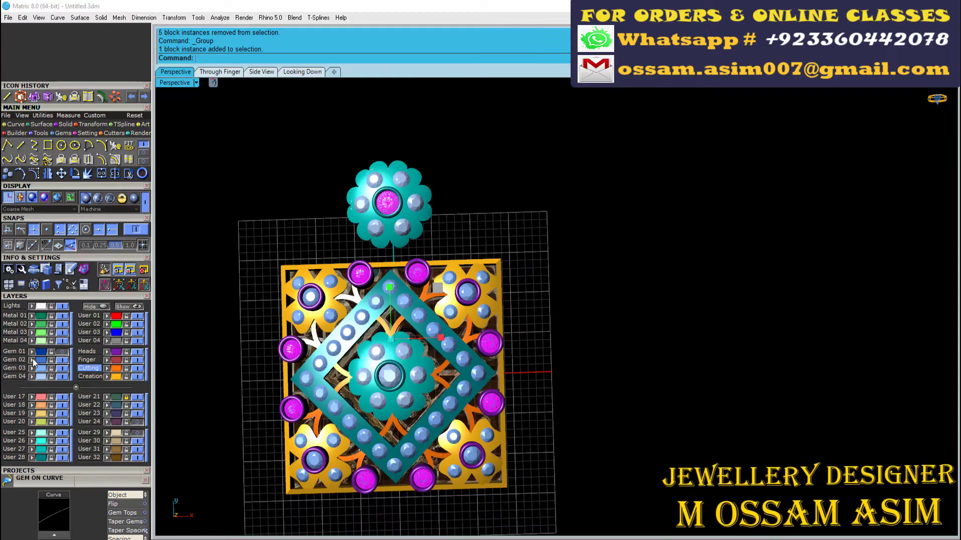
Apply a gem library material to the selected head gems and the Diamond material to the remaining gems
left_click(139, 133)
left_click(7, 145)
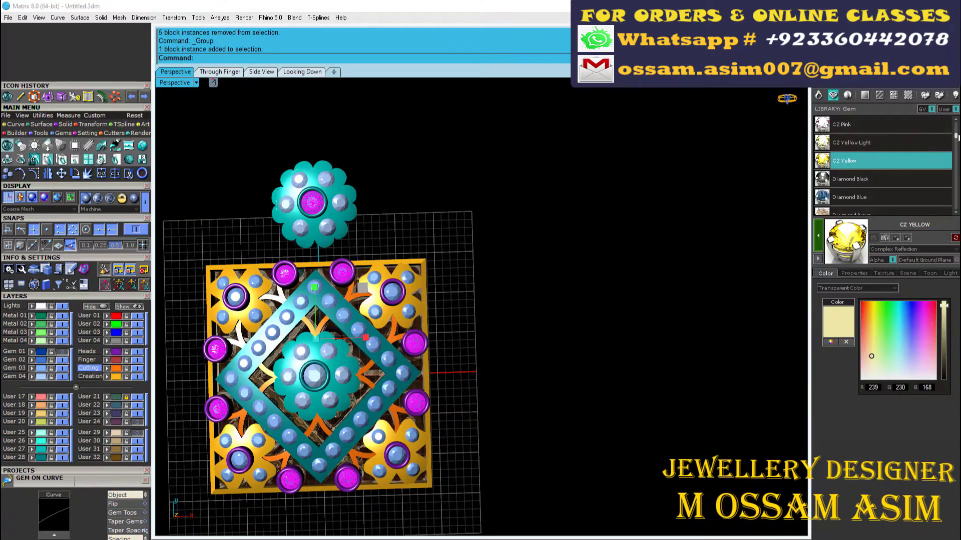
mouse_move(957, 137)
left_mouse_down()
mouse_move(957, 170)
mouse_move(956, 145)
left_mouse_up()
double_click(891, 187)
double_click(866, 213)
left_click(598, 244)
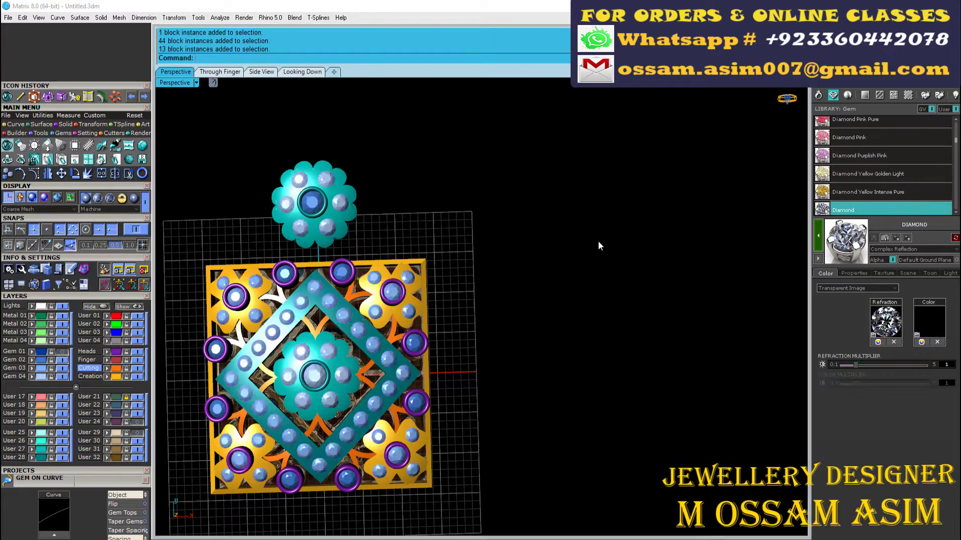
Ungroup the grouped objects of the model and open the metal material library
scroll(599, 242, "down", 6)
left_click(71, 365)
key("ctrl+a")
left_click(818, 95)
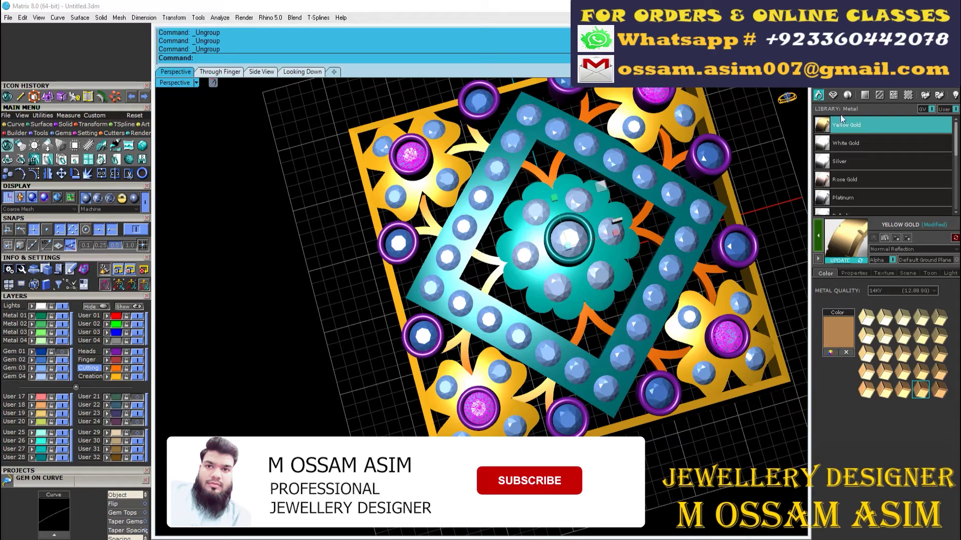
Apply the Ruby material from the gem library to the outer head gems, corner flower centres and the copied flower's centre gem
scroll(957, 172, "down", 5)
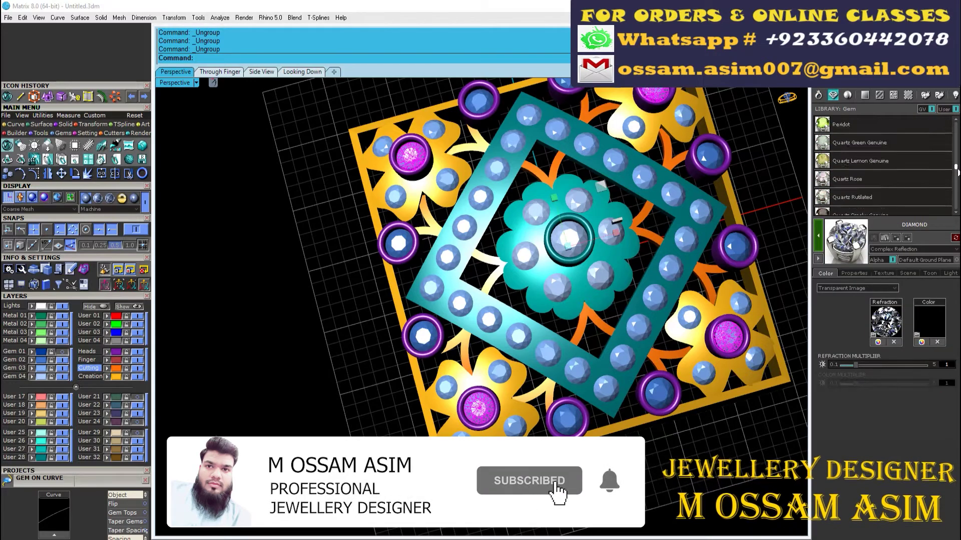
left_click_drag(957, 170, 957, 174)
left_click(850, 187)
left_click(738, 246, "shift")
right_click_drag(711, 238, 653, 293, "shift")
scroll(700, 251, "down", 2)
left_click(756, 242)
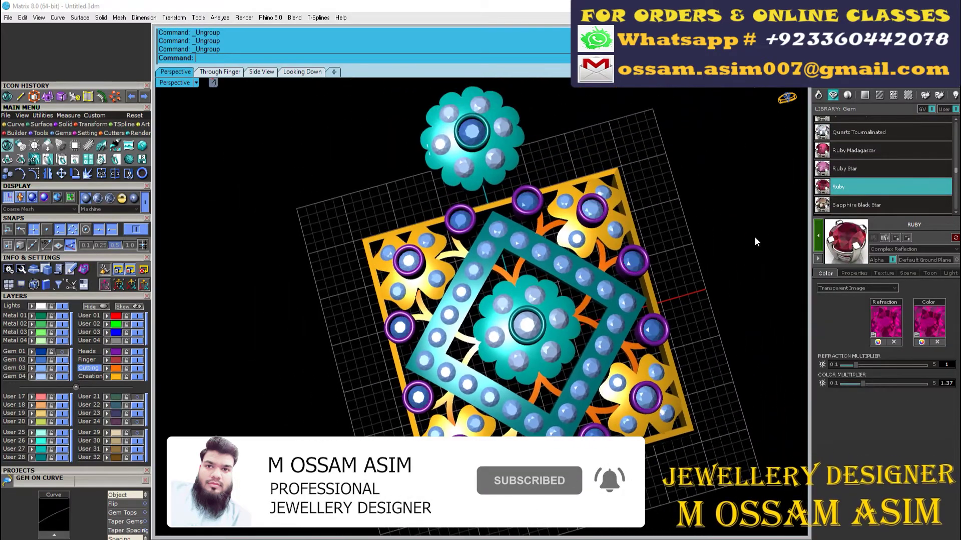
Render a tilted Perspective view of the piece and the copied flower to check the materials, and close the render window
right_click_drag(755, 243, 741, 168)
key("ctrl+r")
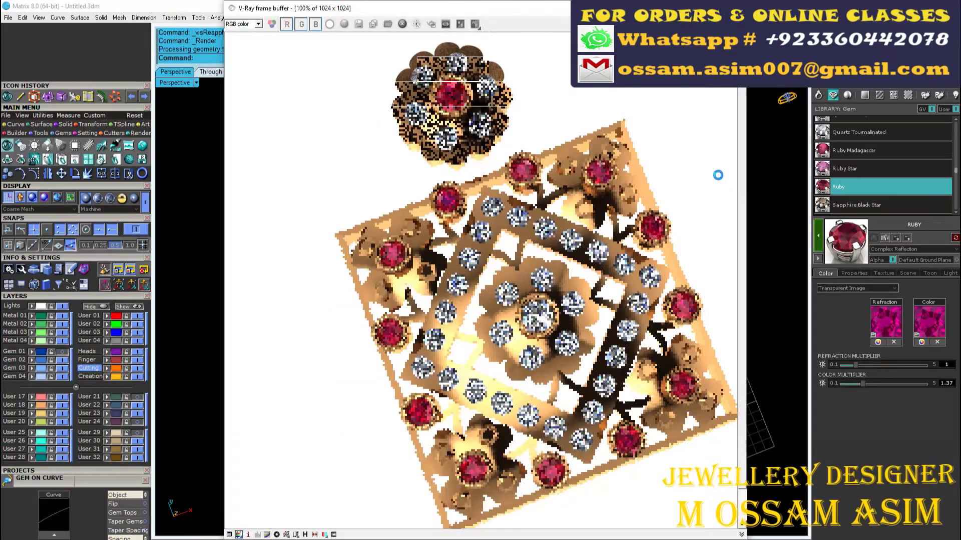
left_click(734, 8)
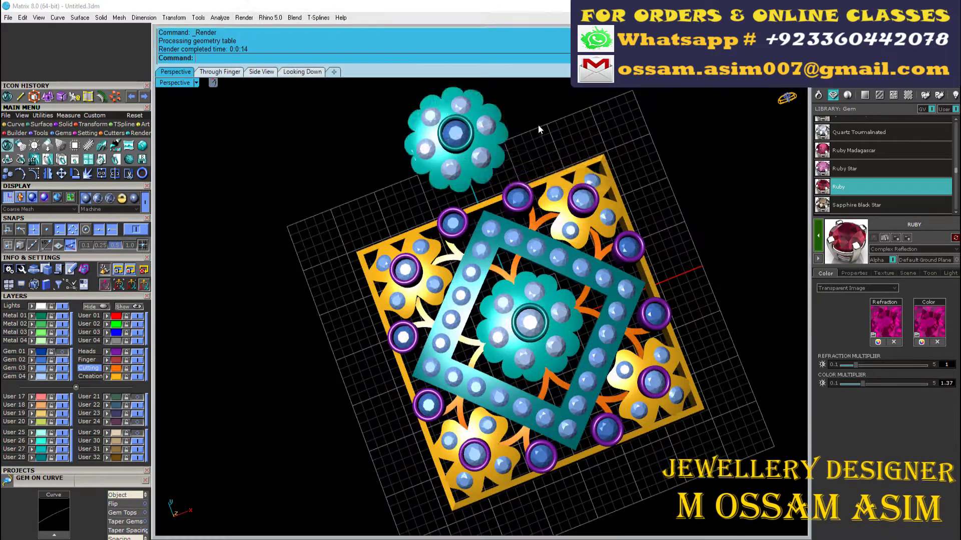
Delete the duplicate flower base overlapping the copied flower above the square
left_click(489, 150)
left_click(529, 166)
key("Delete")
Render the Perspective view again with the whole square piece and the copied flower in frame and nothing selected
scroll(471, 183, "down", 4)
left_click_drag(645, 107, 294, 471)
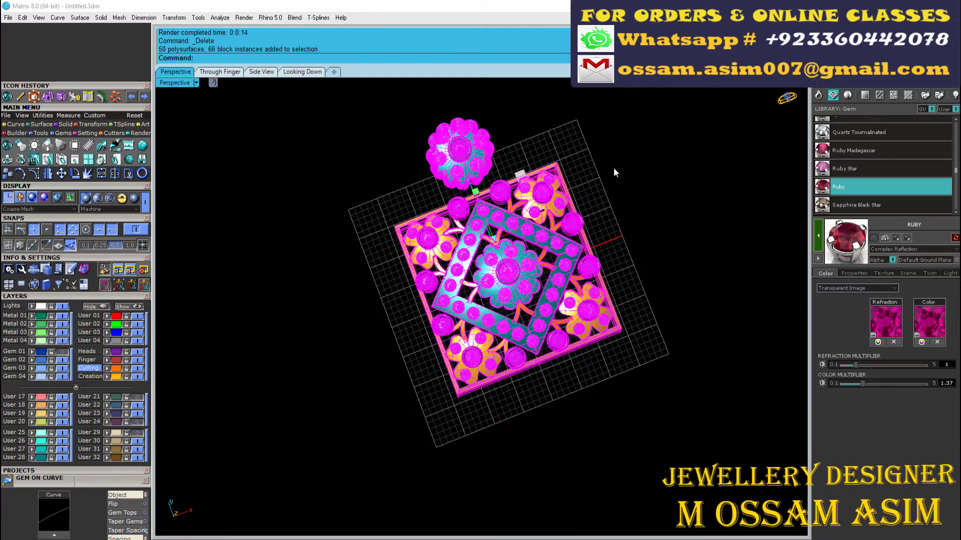
scroll(613, 167, "up", 2)
right_click_drag(583, 167, 587, 197, "shift")
key("Escape")
key("ctrl+r")
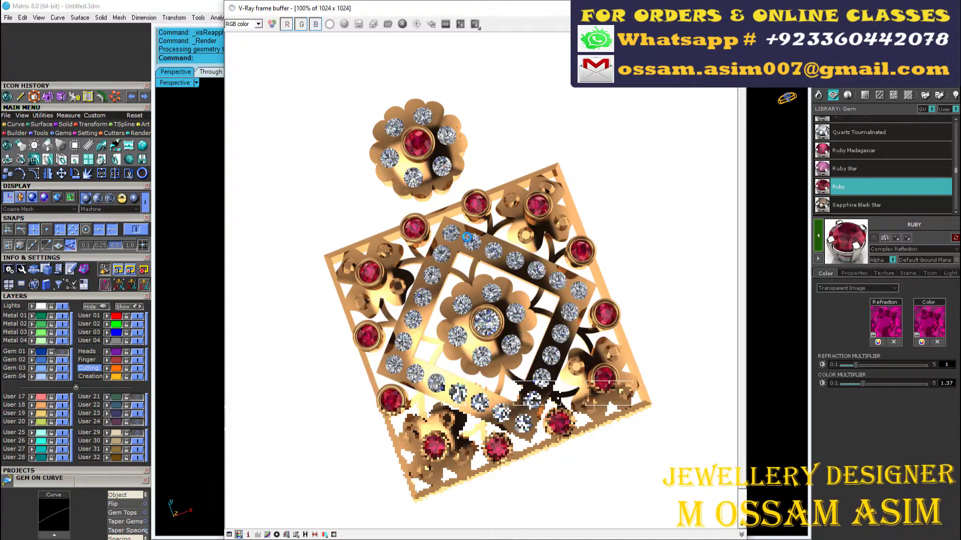
mouse_move(915, 522)
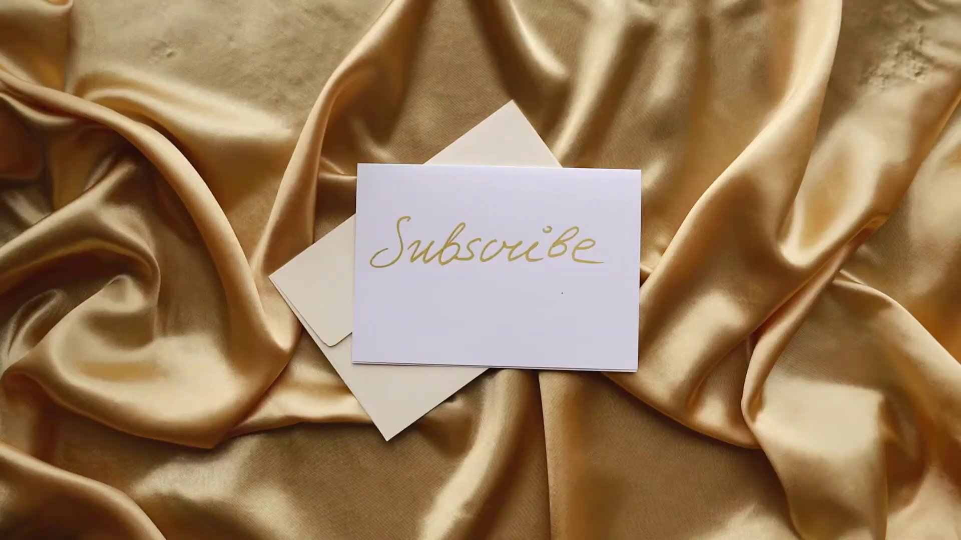